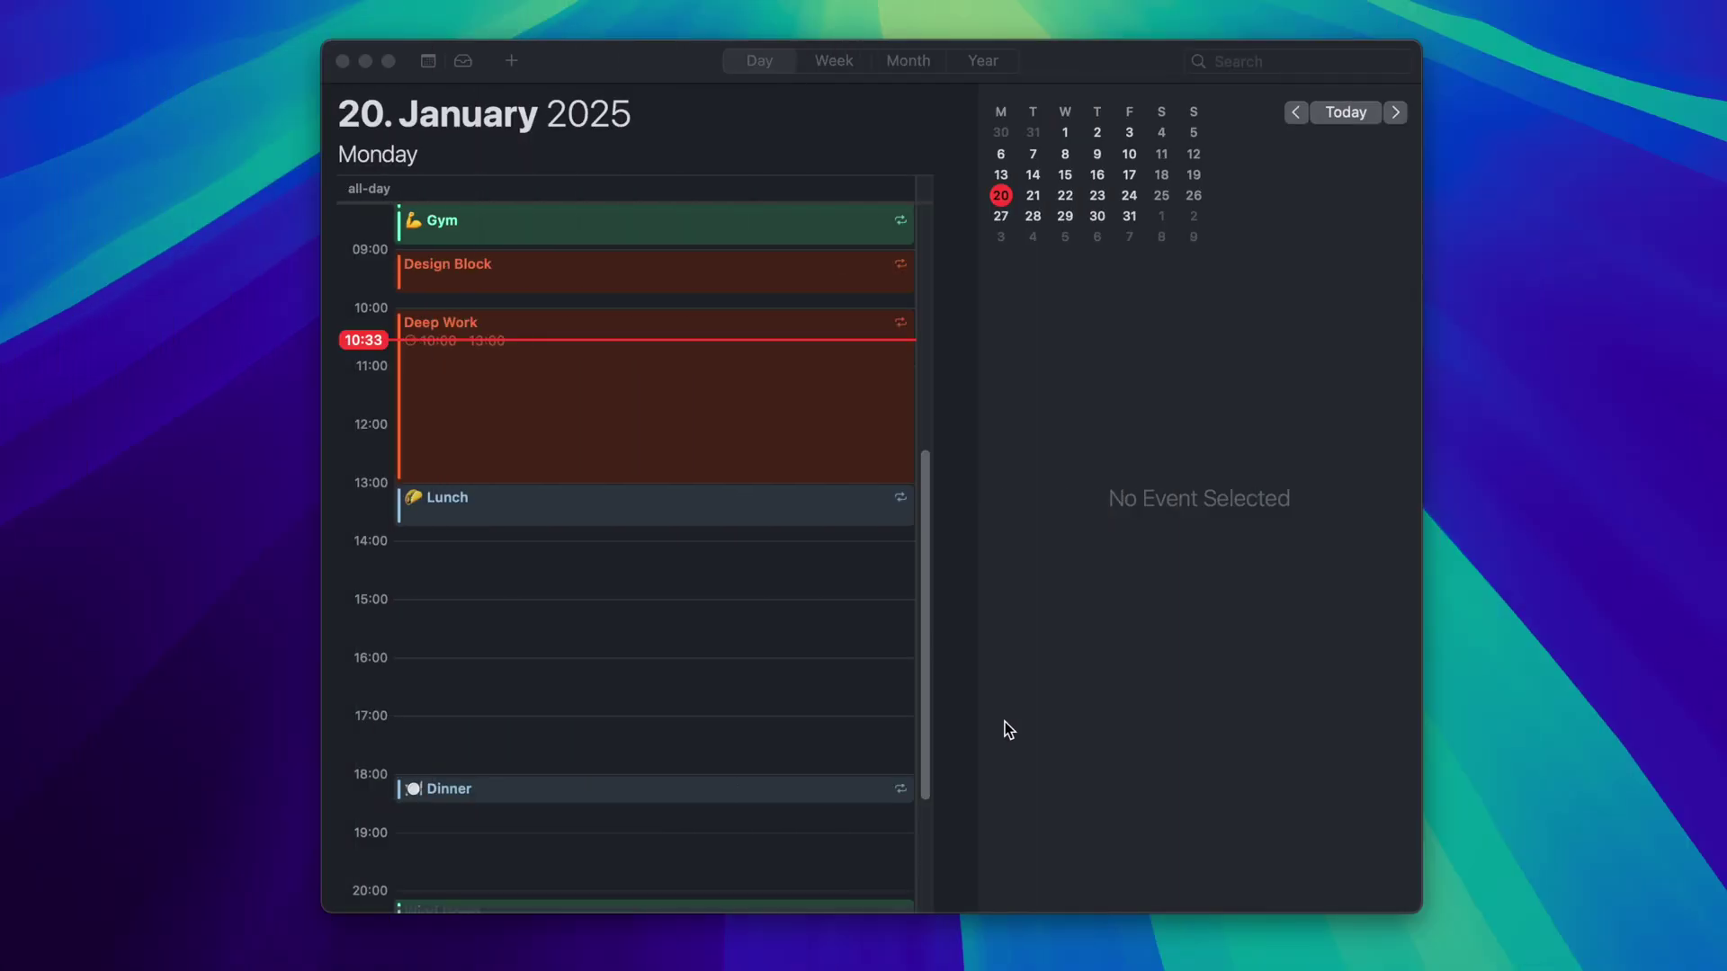
Quick-add 'big break at 3p' to create a 15:00–16:00 event on Monday 20 January.
click(993, 688)
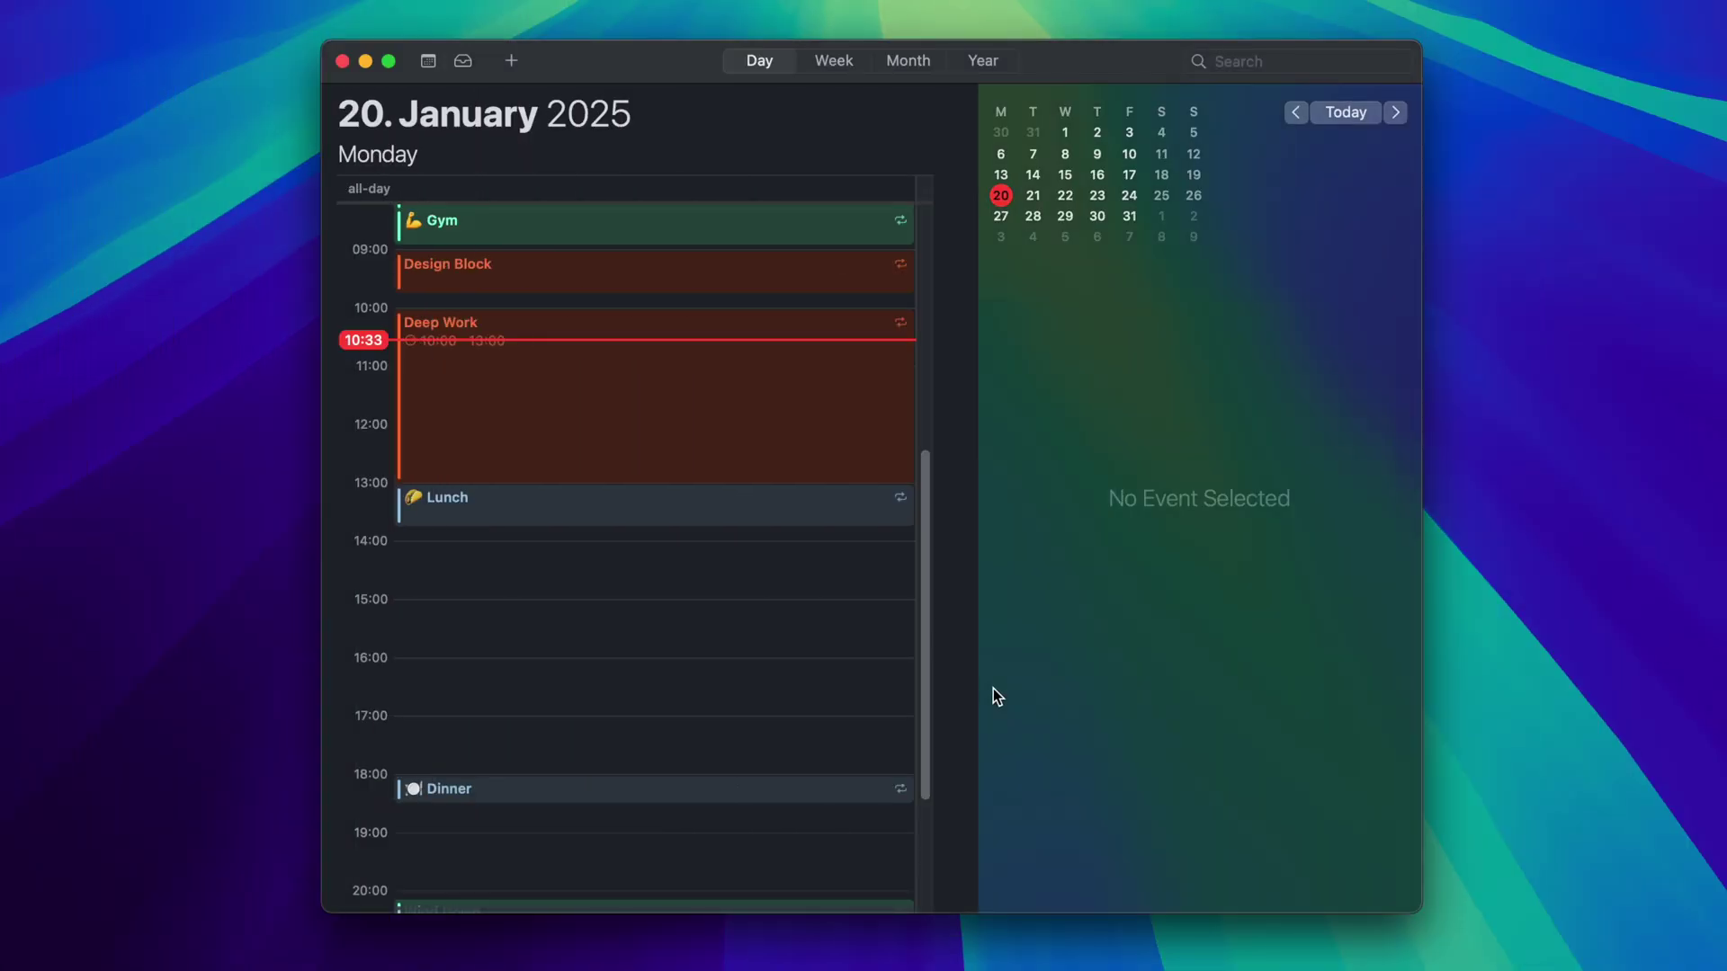
key(super+n)
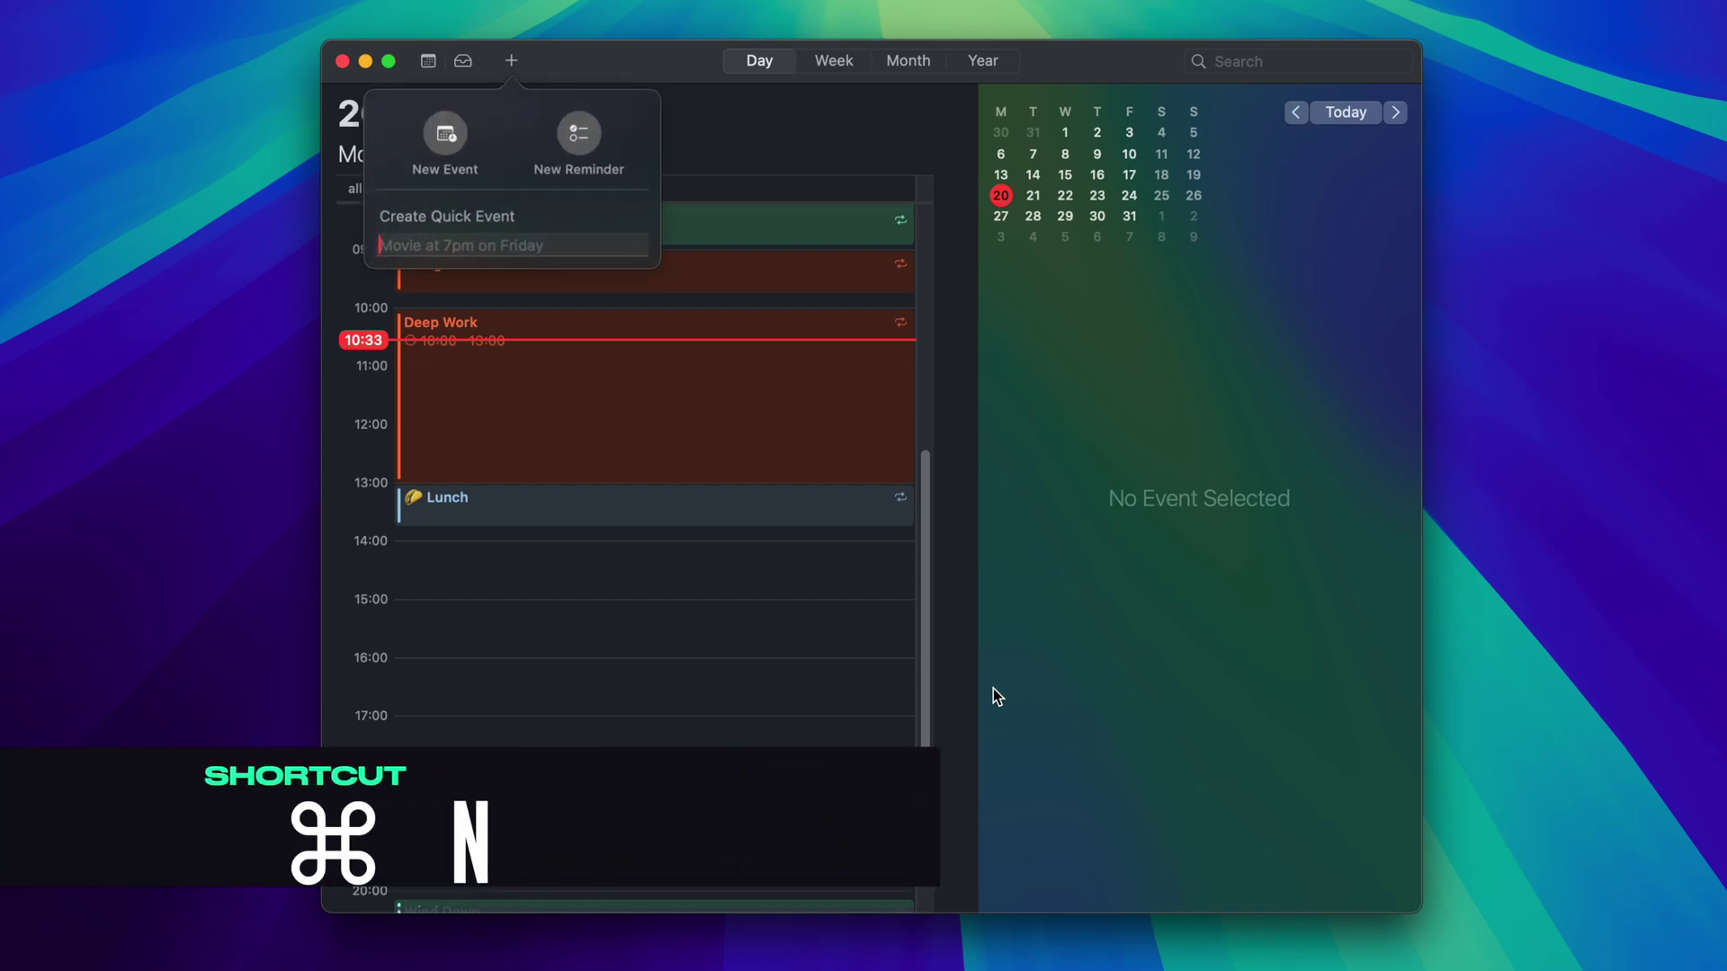
text(big break at 3pm)
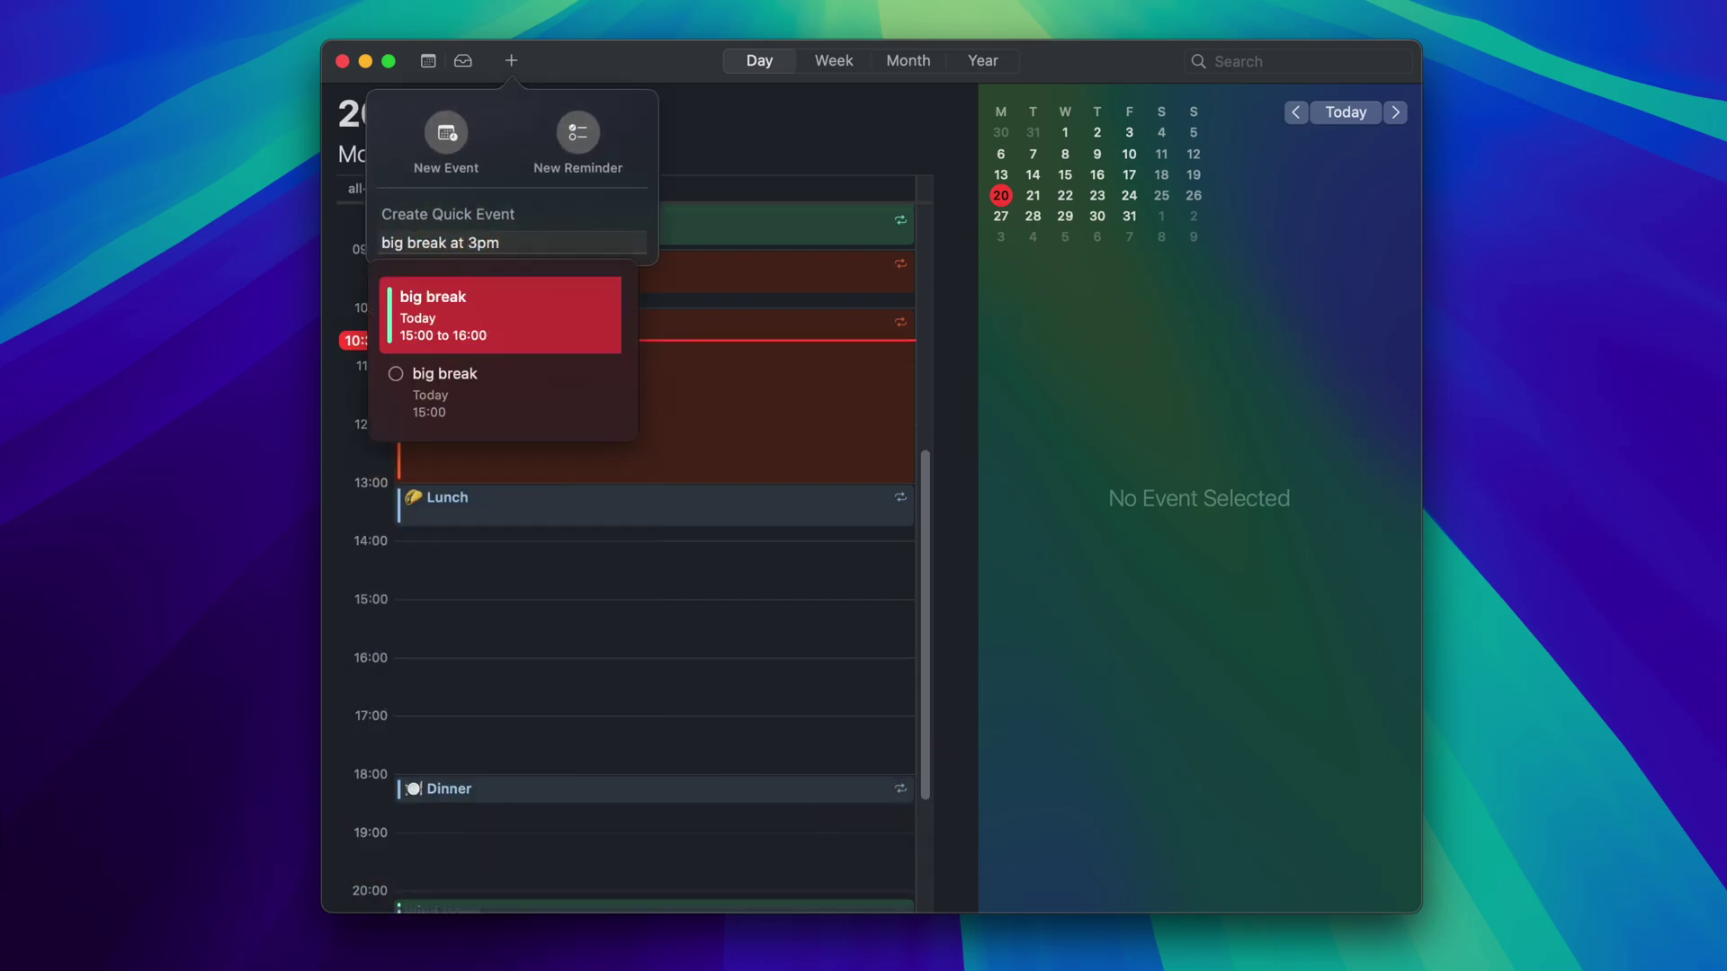
key(Return)
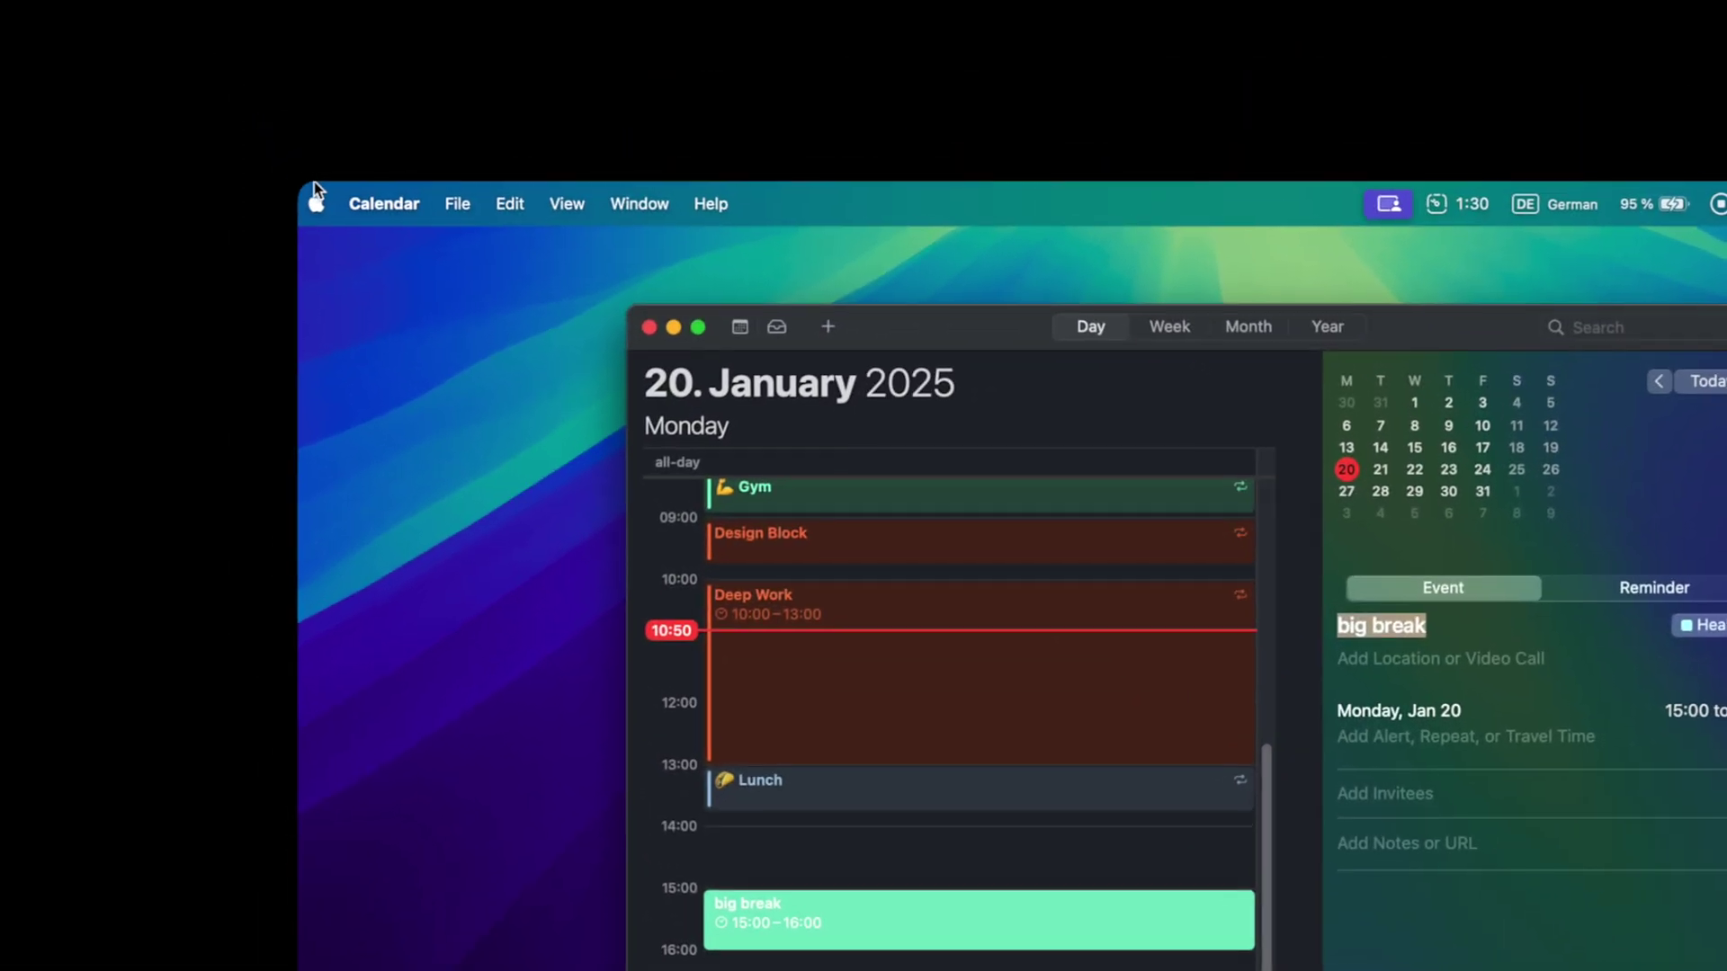
Set the Private account to refresh every 5 minutes in Calendar's Accounts settings.
click(368, 206)
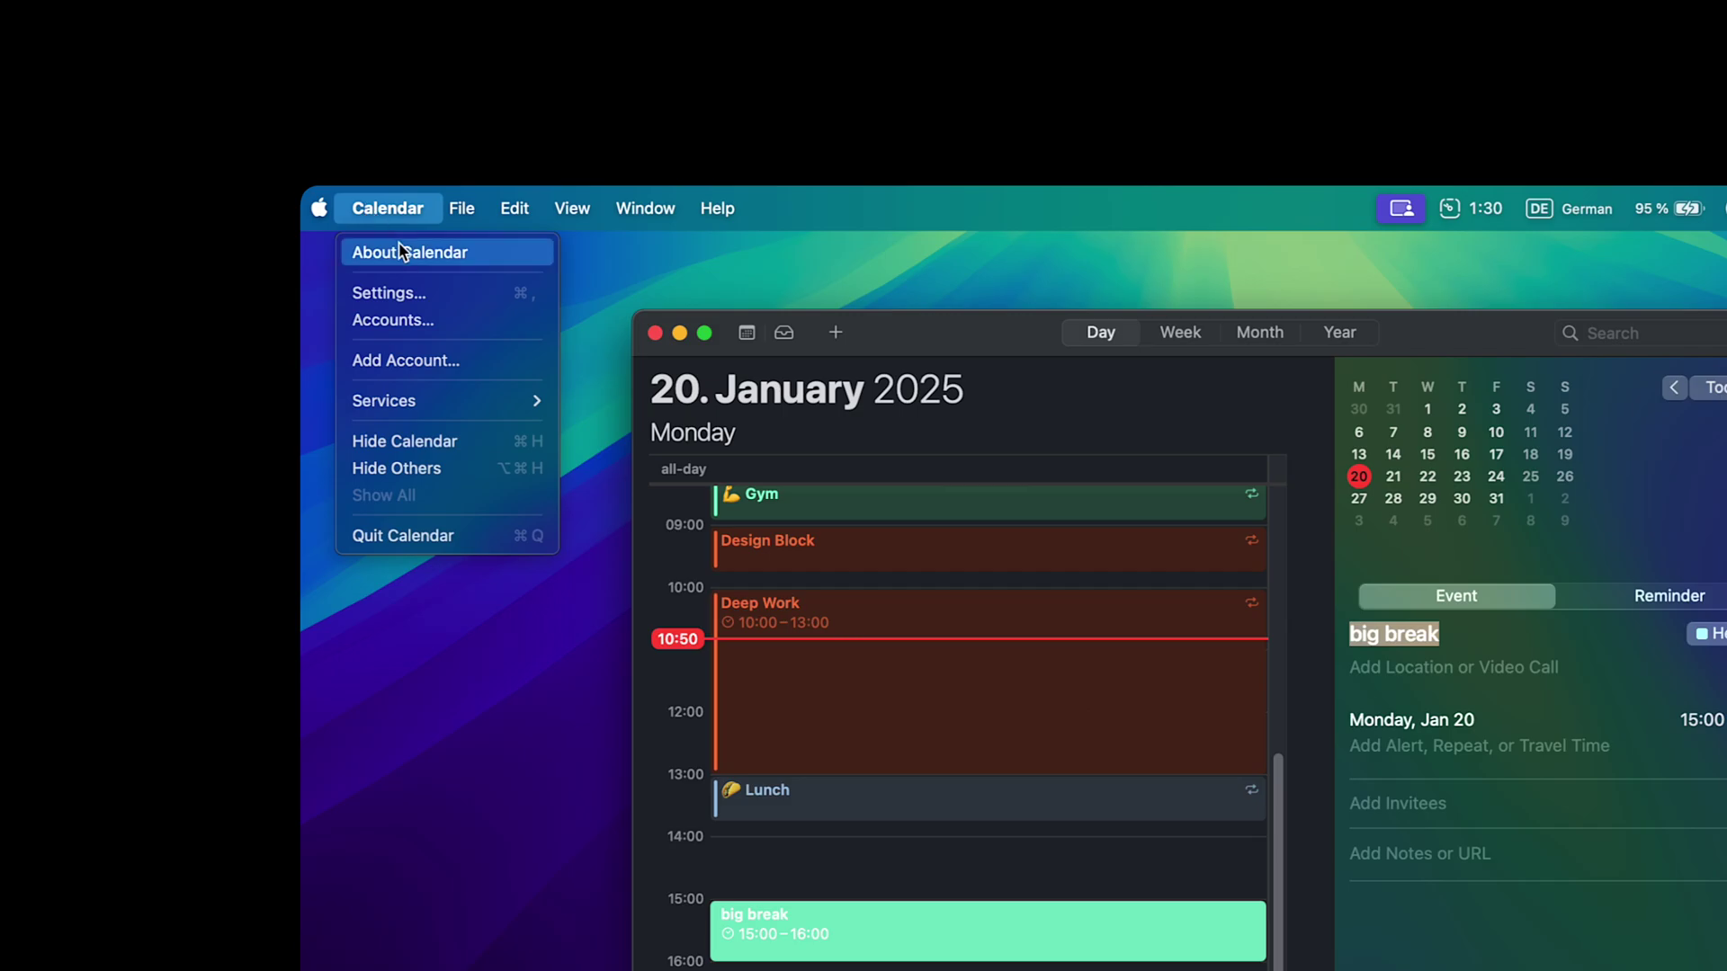
click(396, 293)
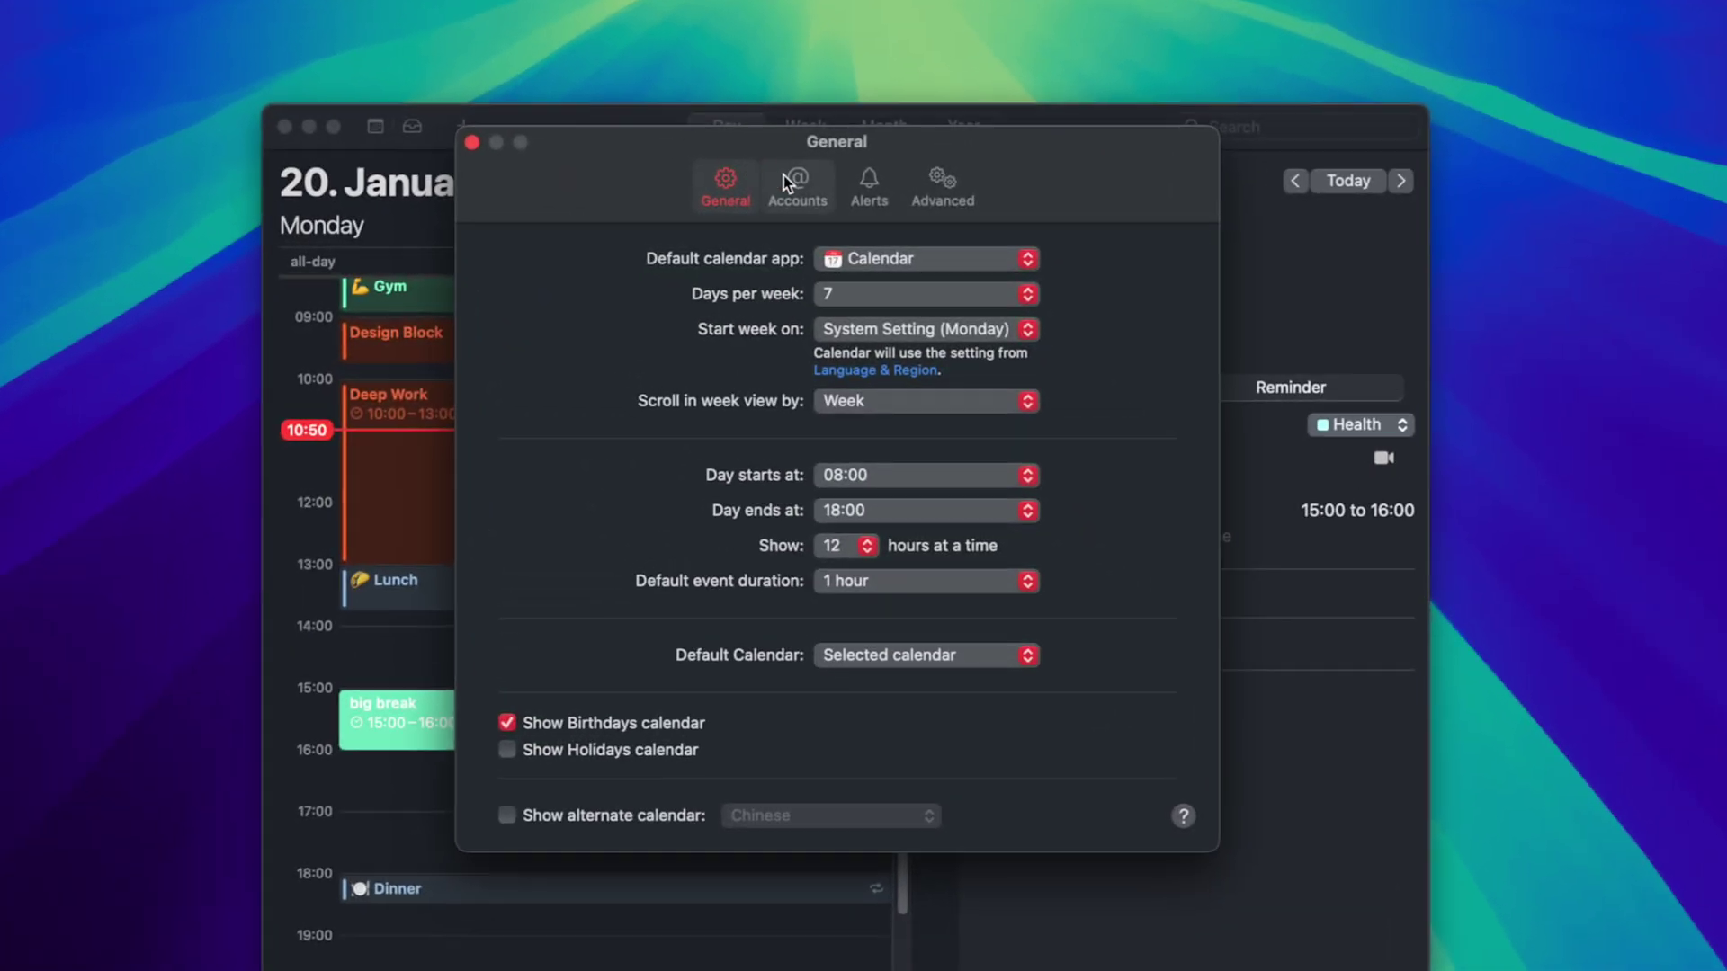
click(785, 180)
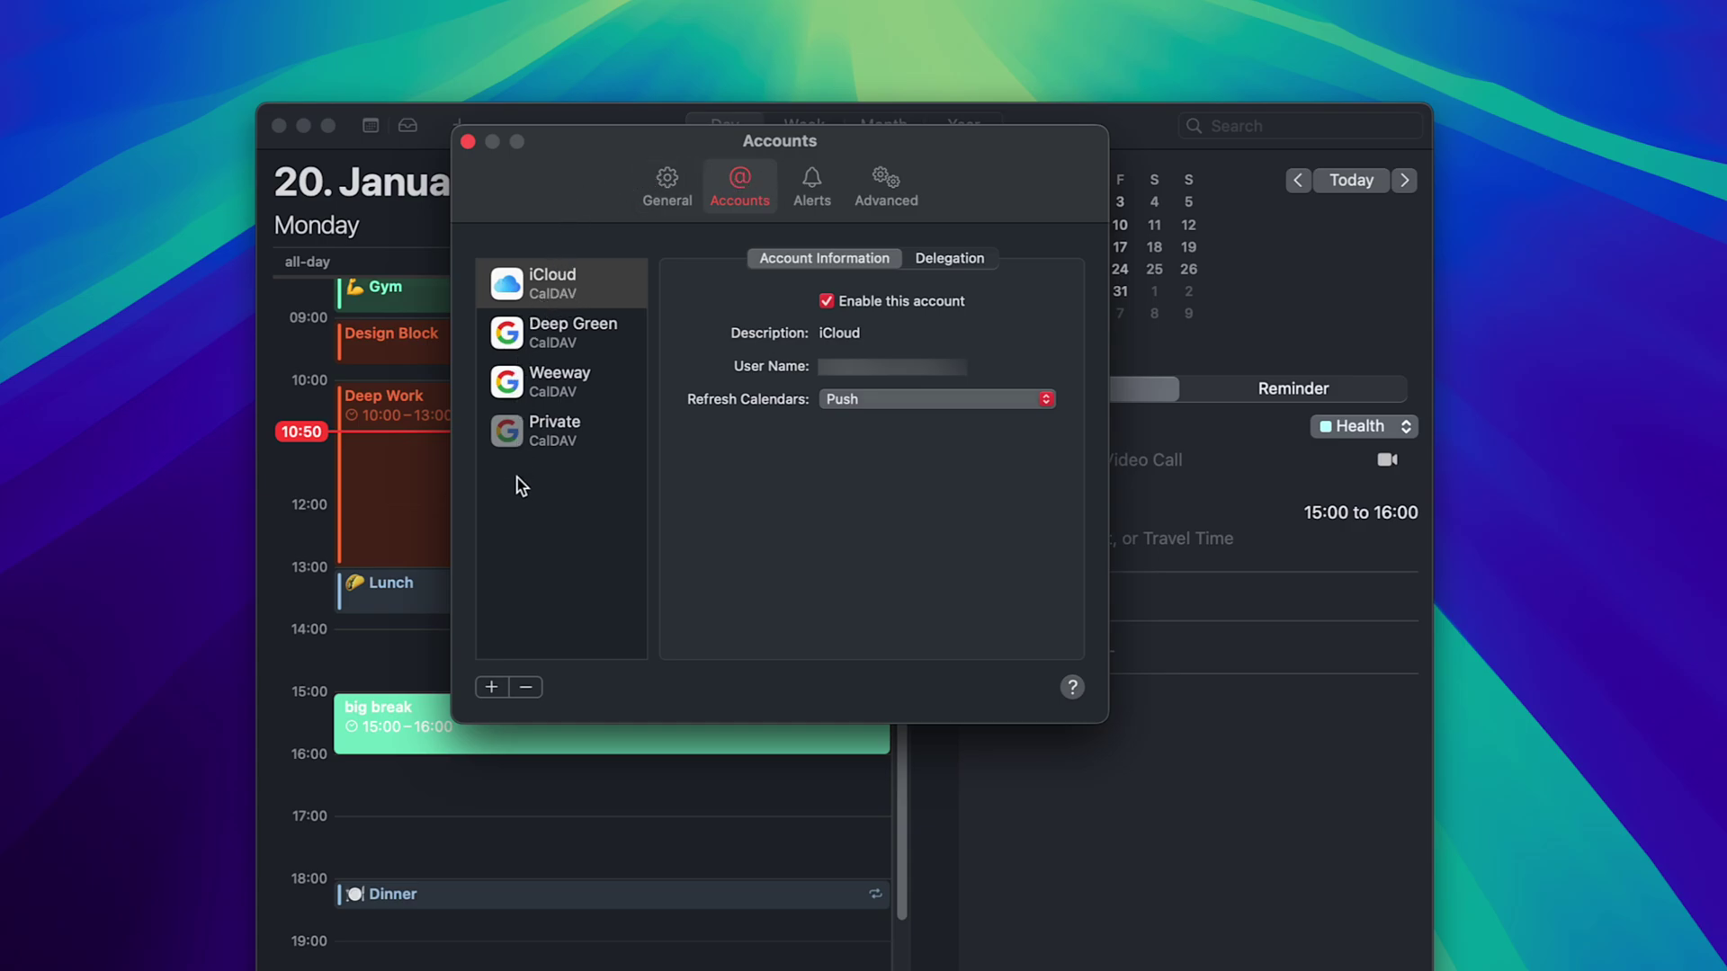
click(491, 688)
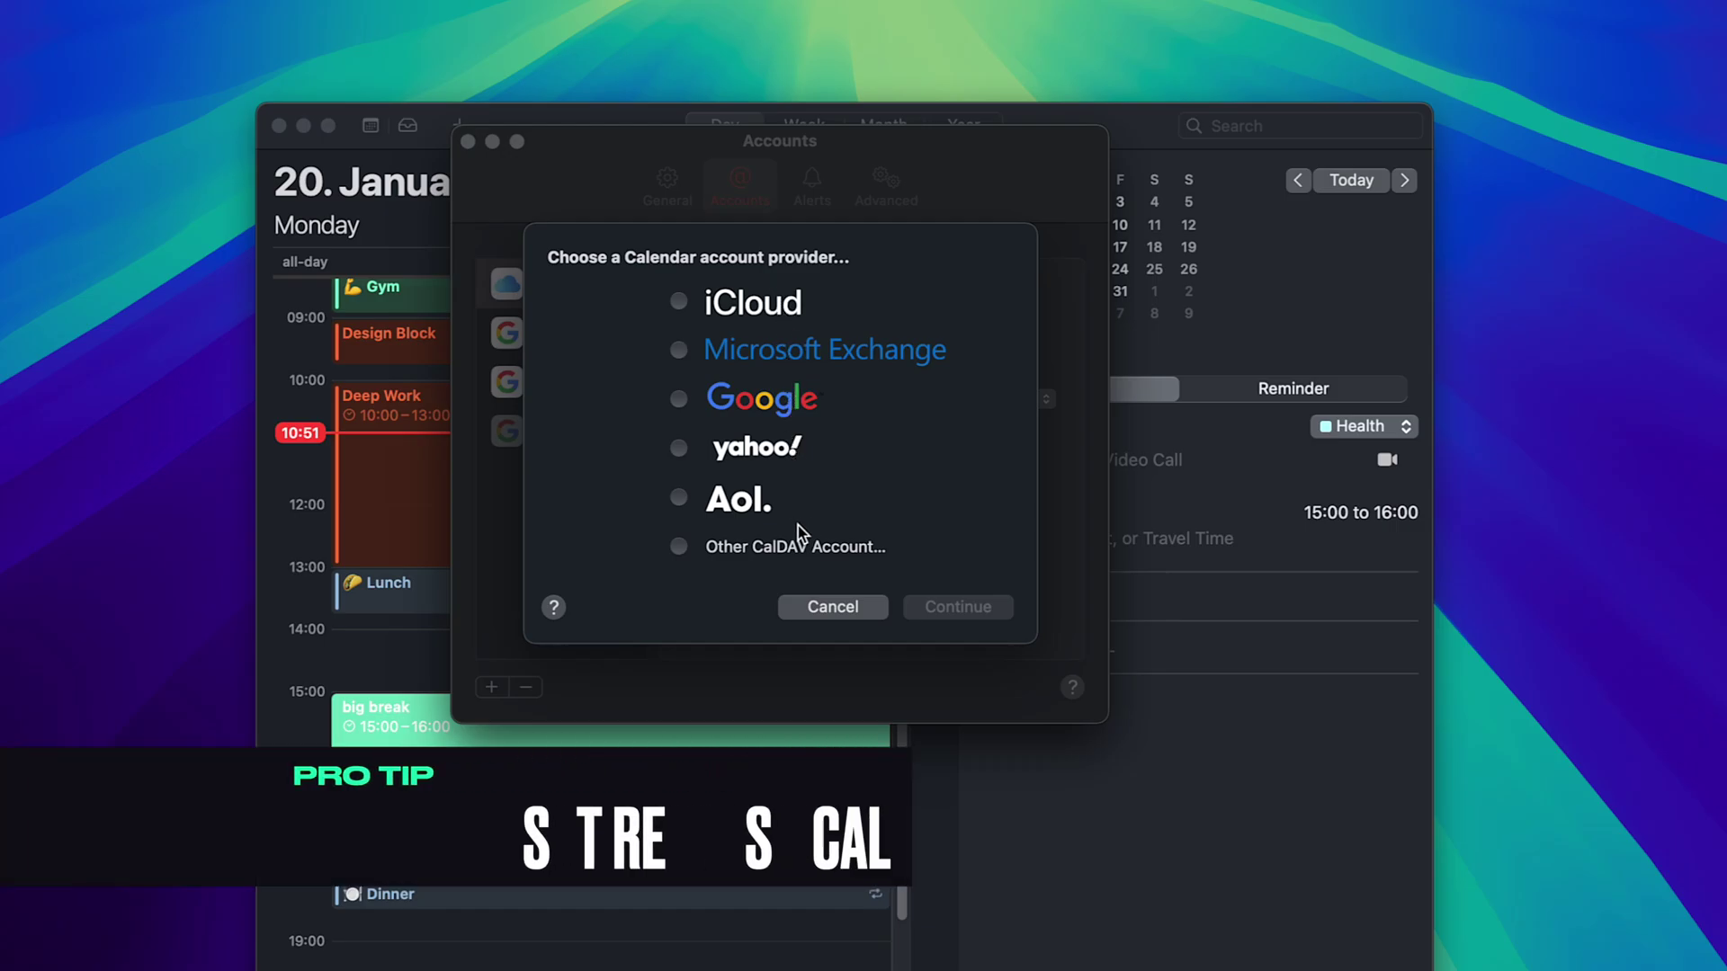
click(819, 608)
click(557, 434)
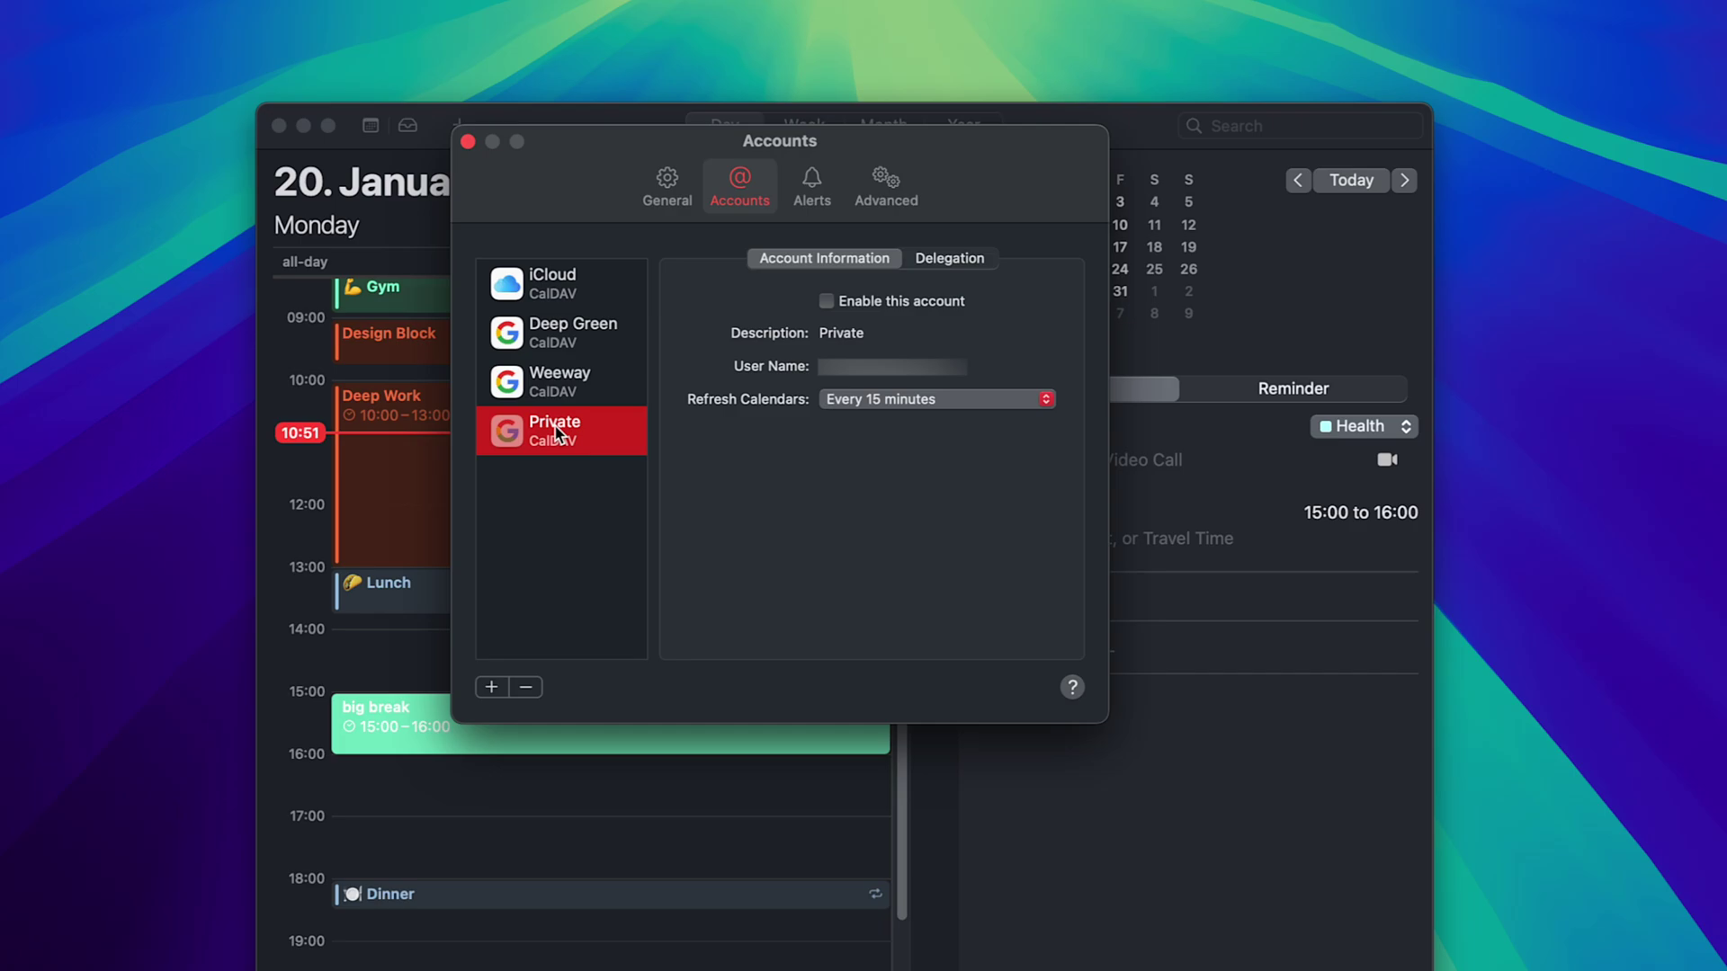
click(1046, 400)
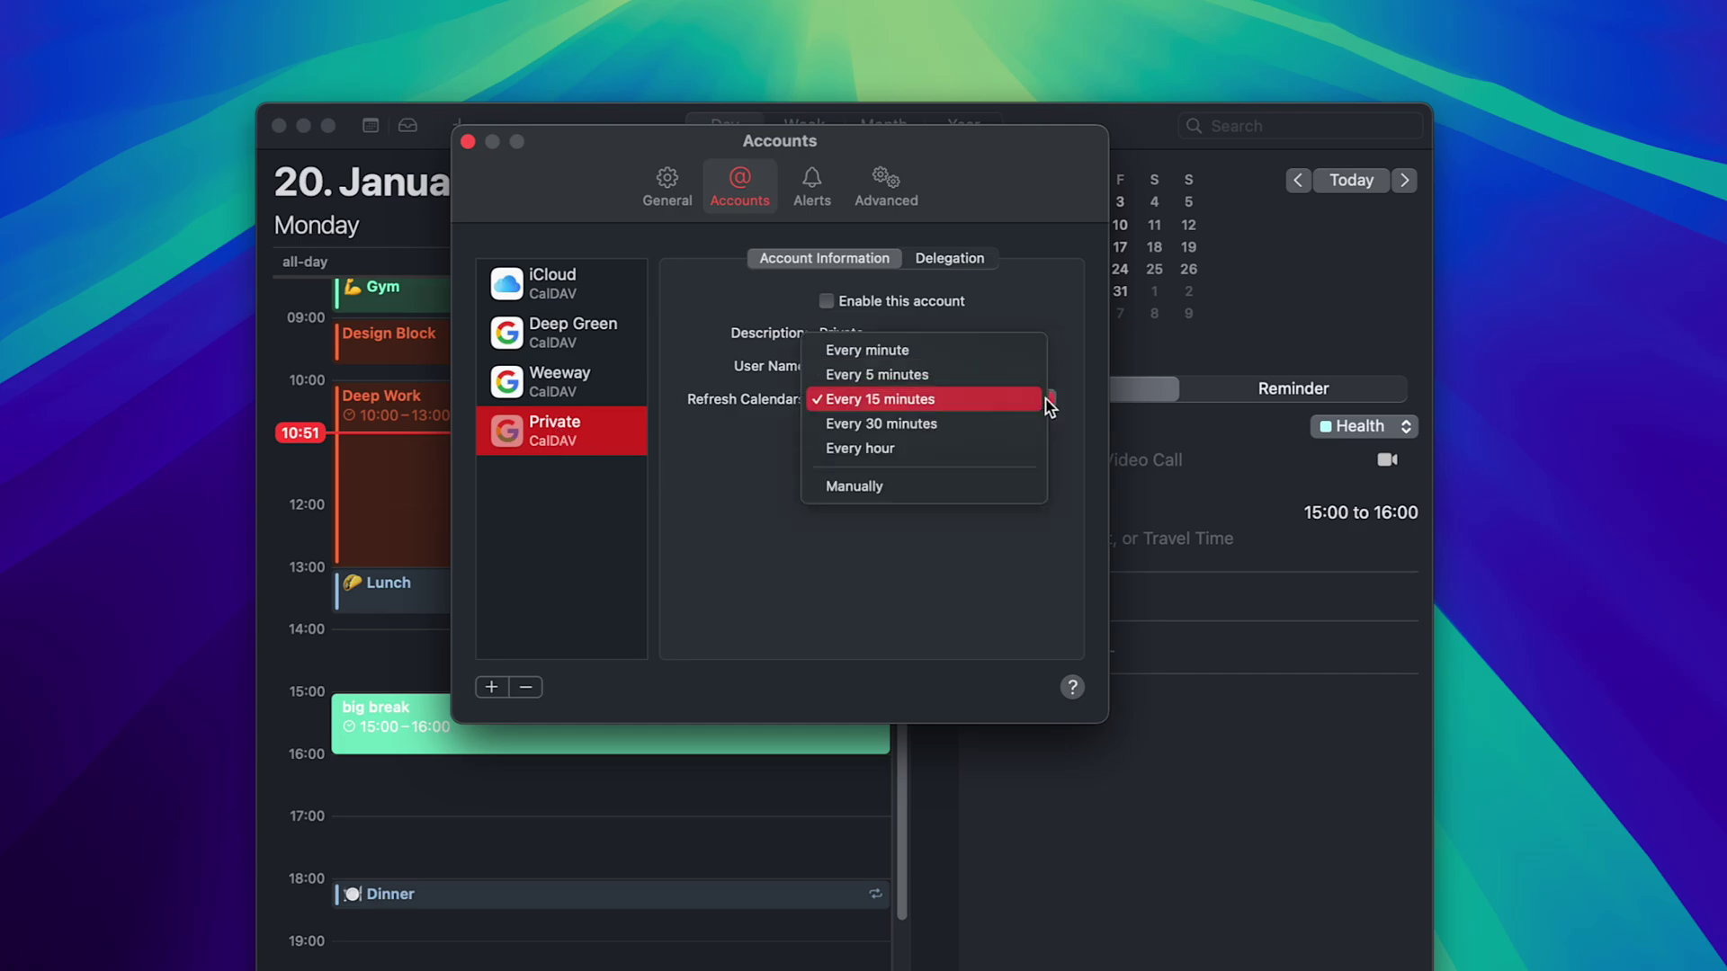
click(869, 376)
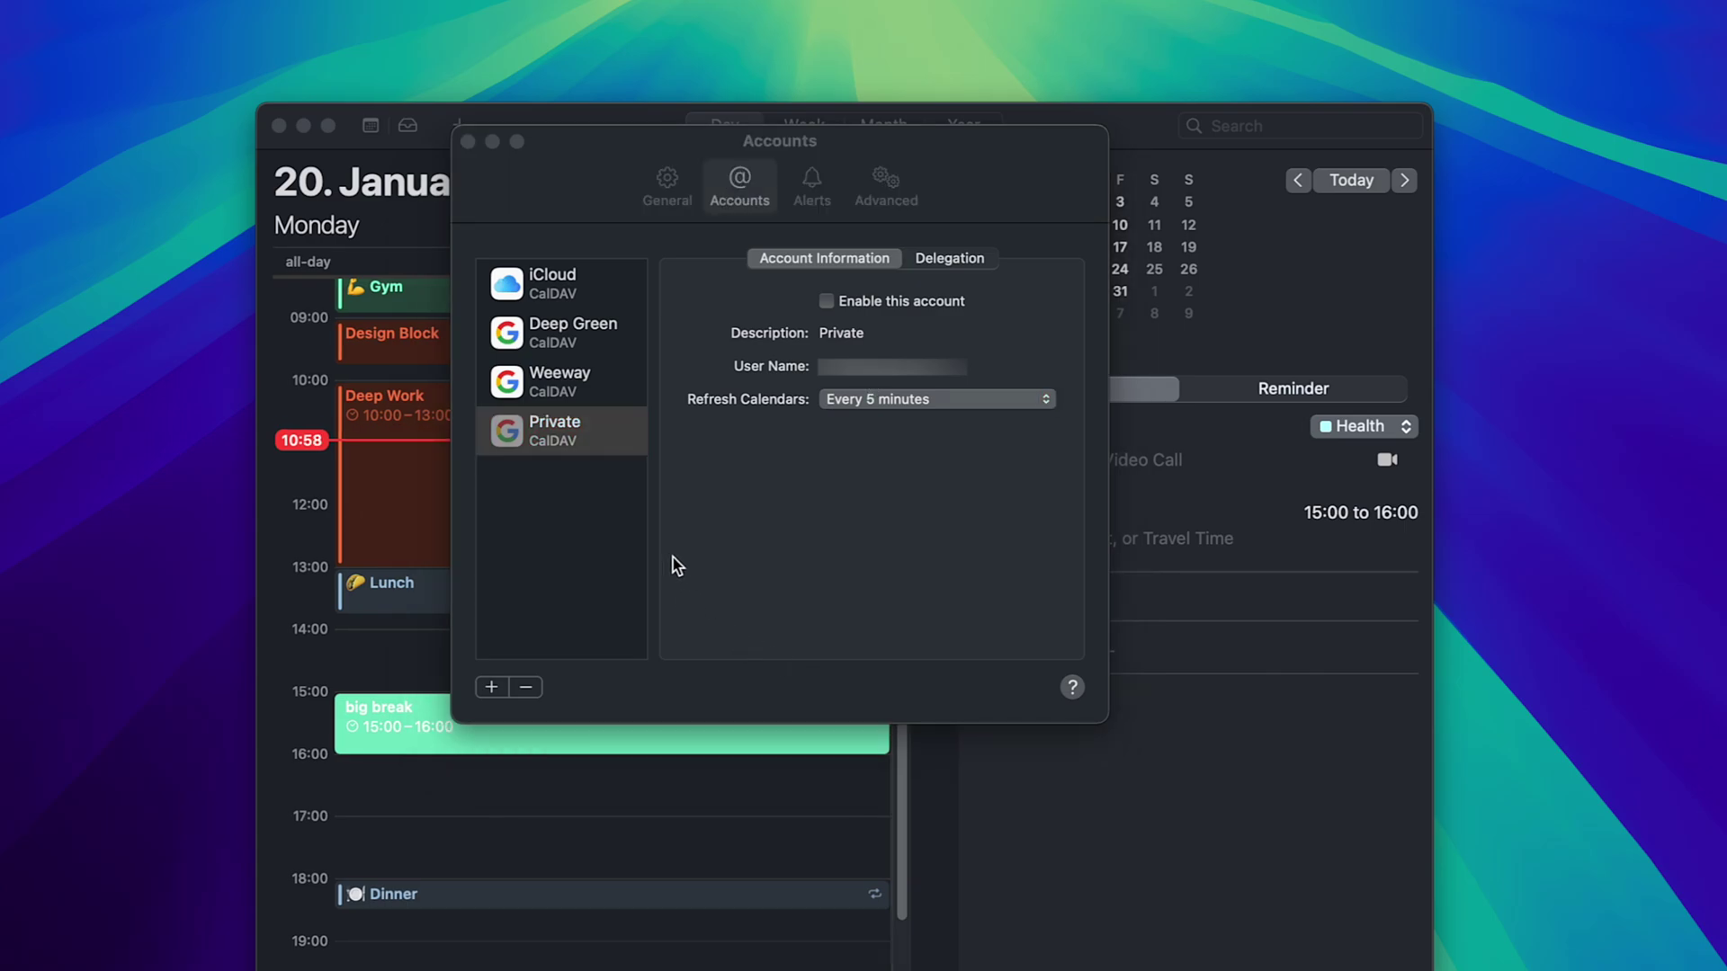
Keep birthday alerts at 1 day before in the Alerts settings.
click(812, 189)
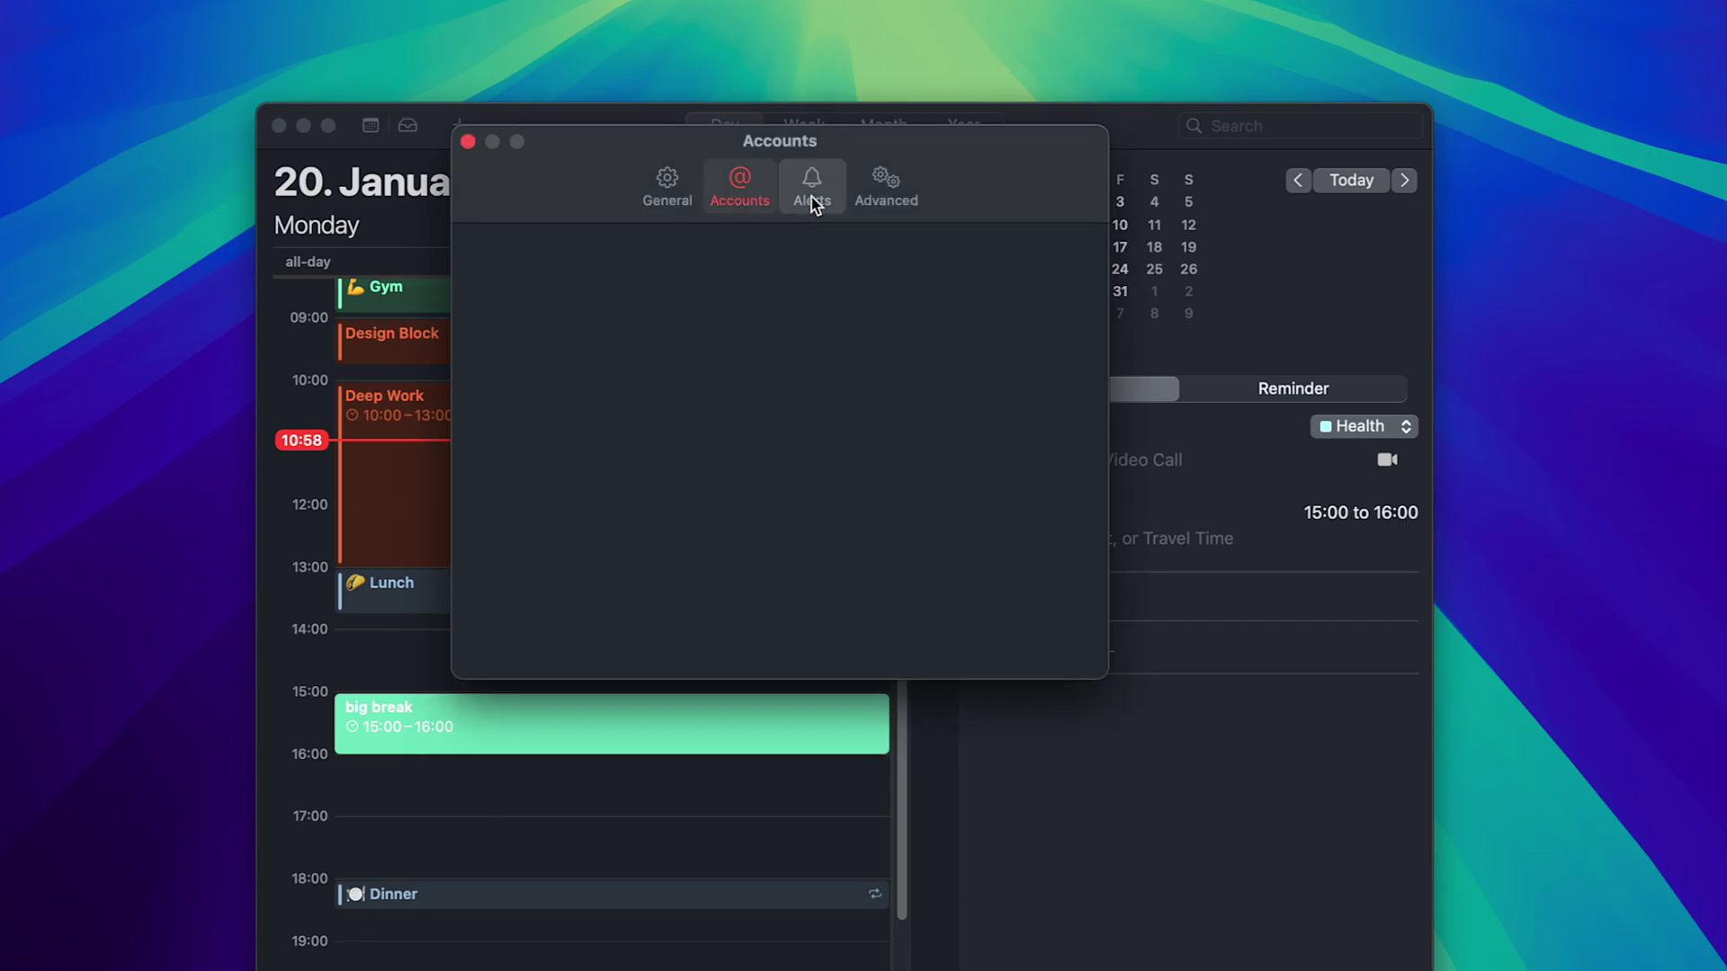
click(938, 488)
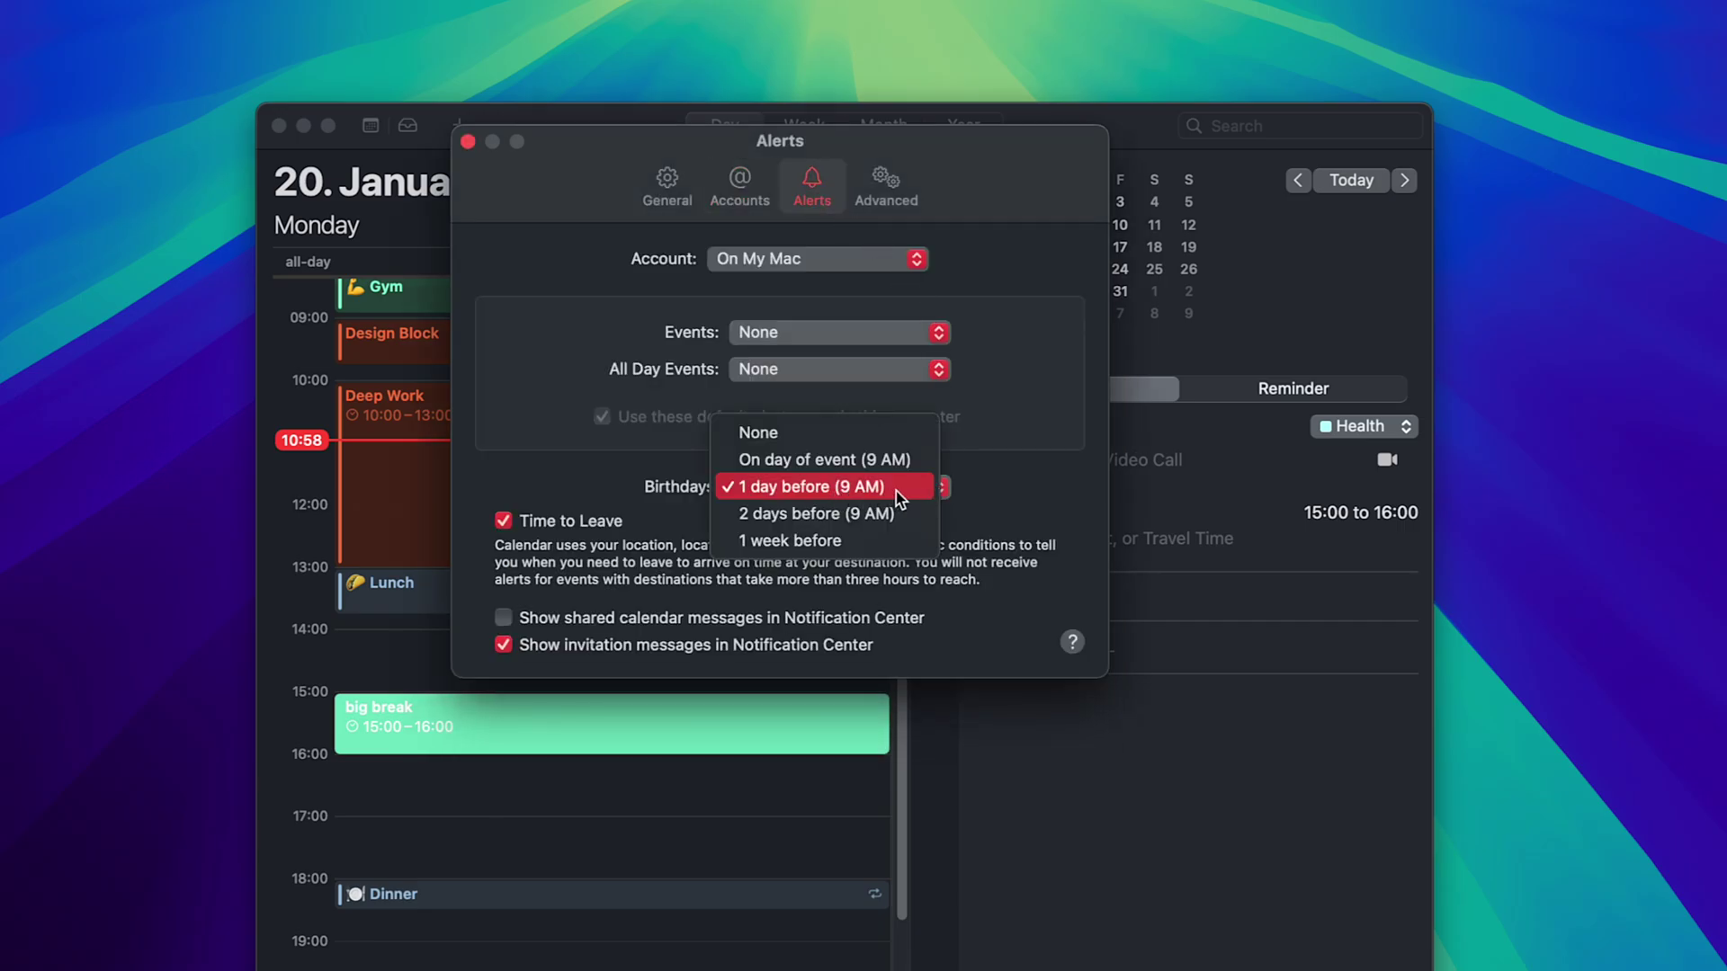
click(896, 491)
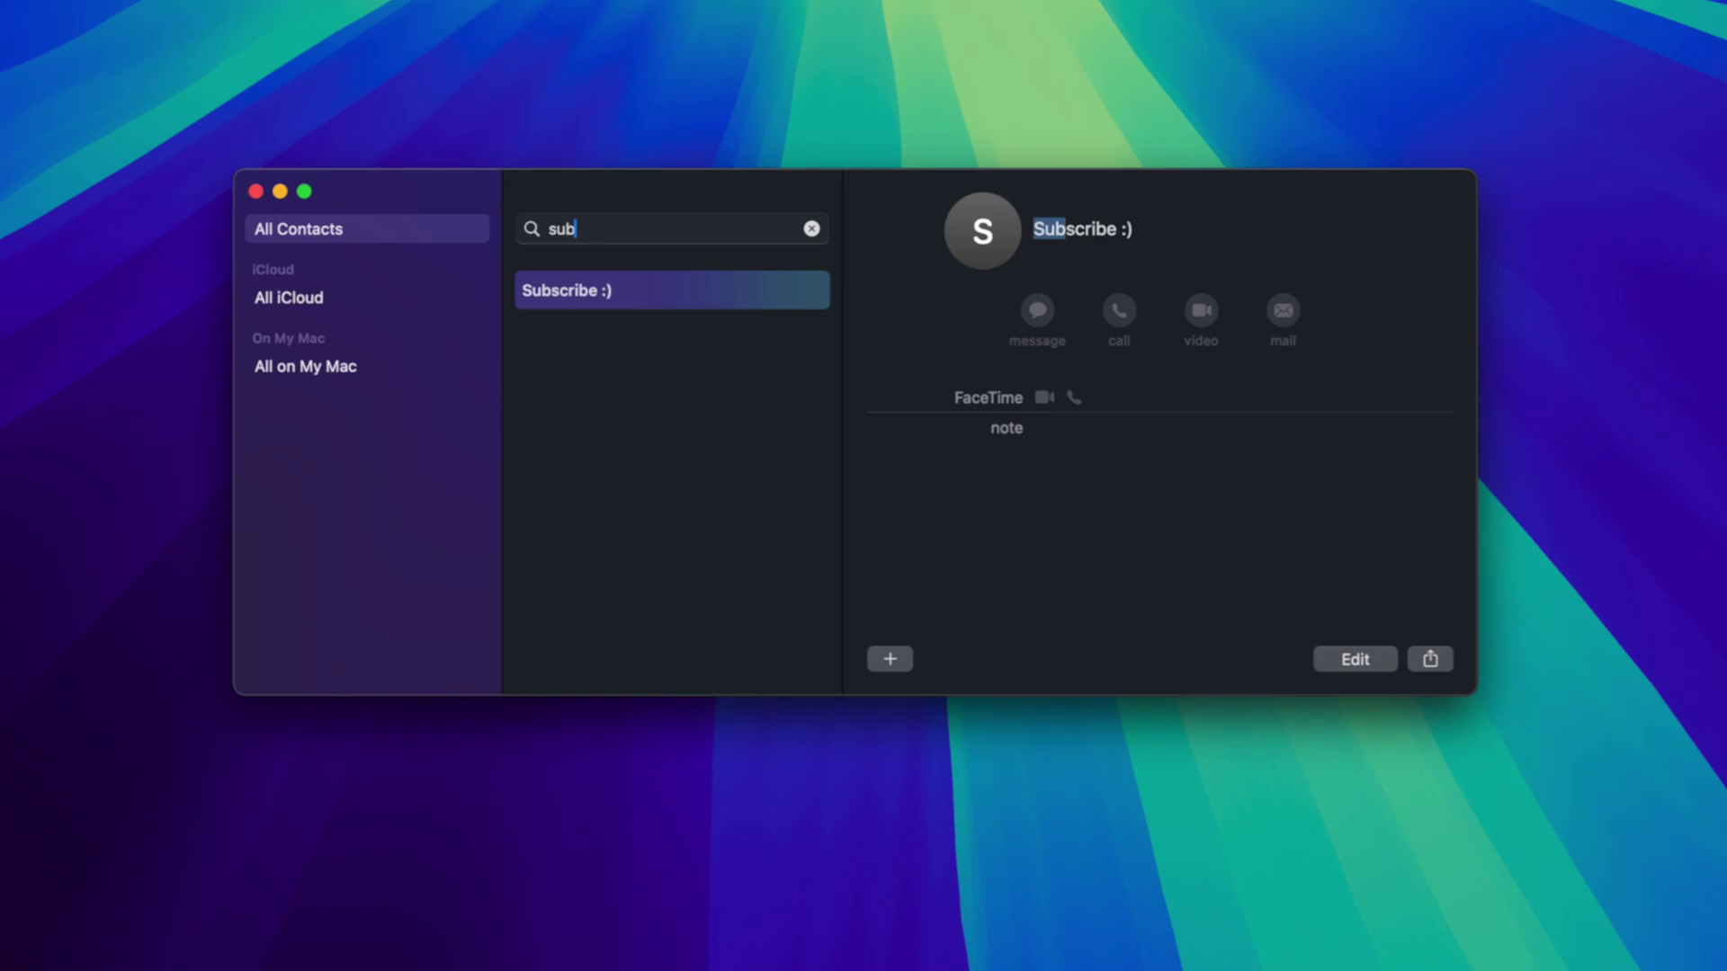
Add a birthday field to the contact's card and enter 21.01.2022.
click(889, 658)
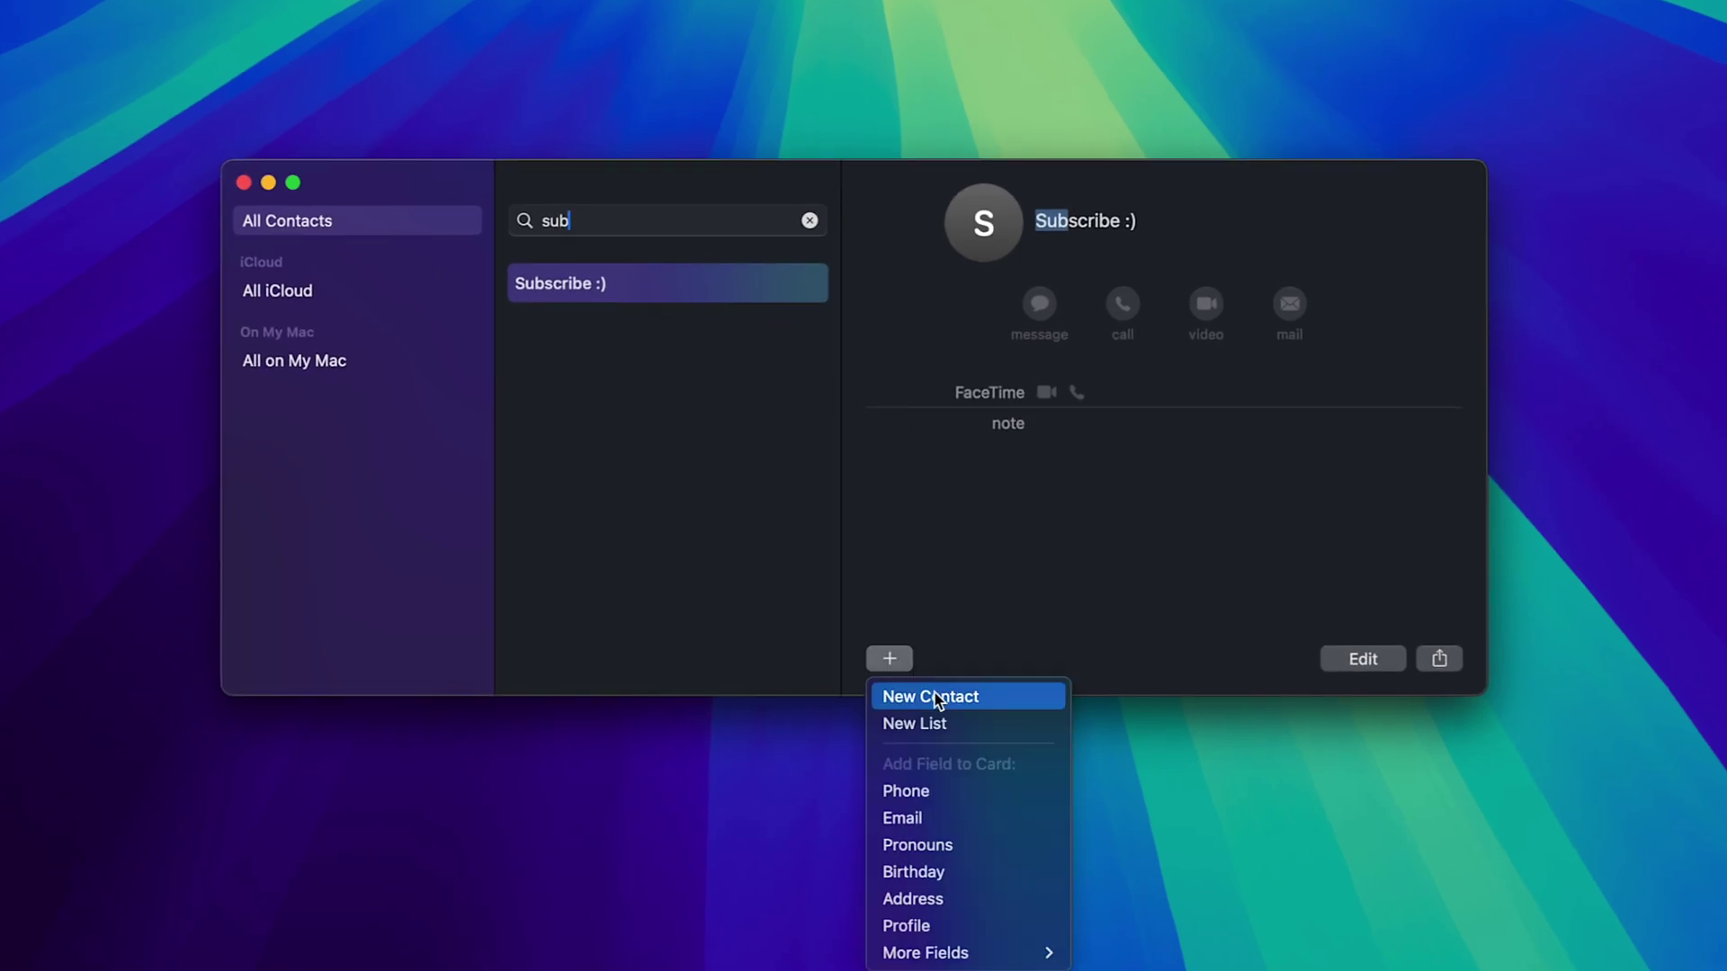
click(1045, 878)
text(21.01.)
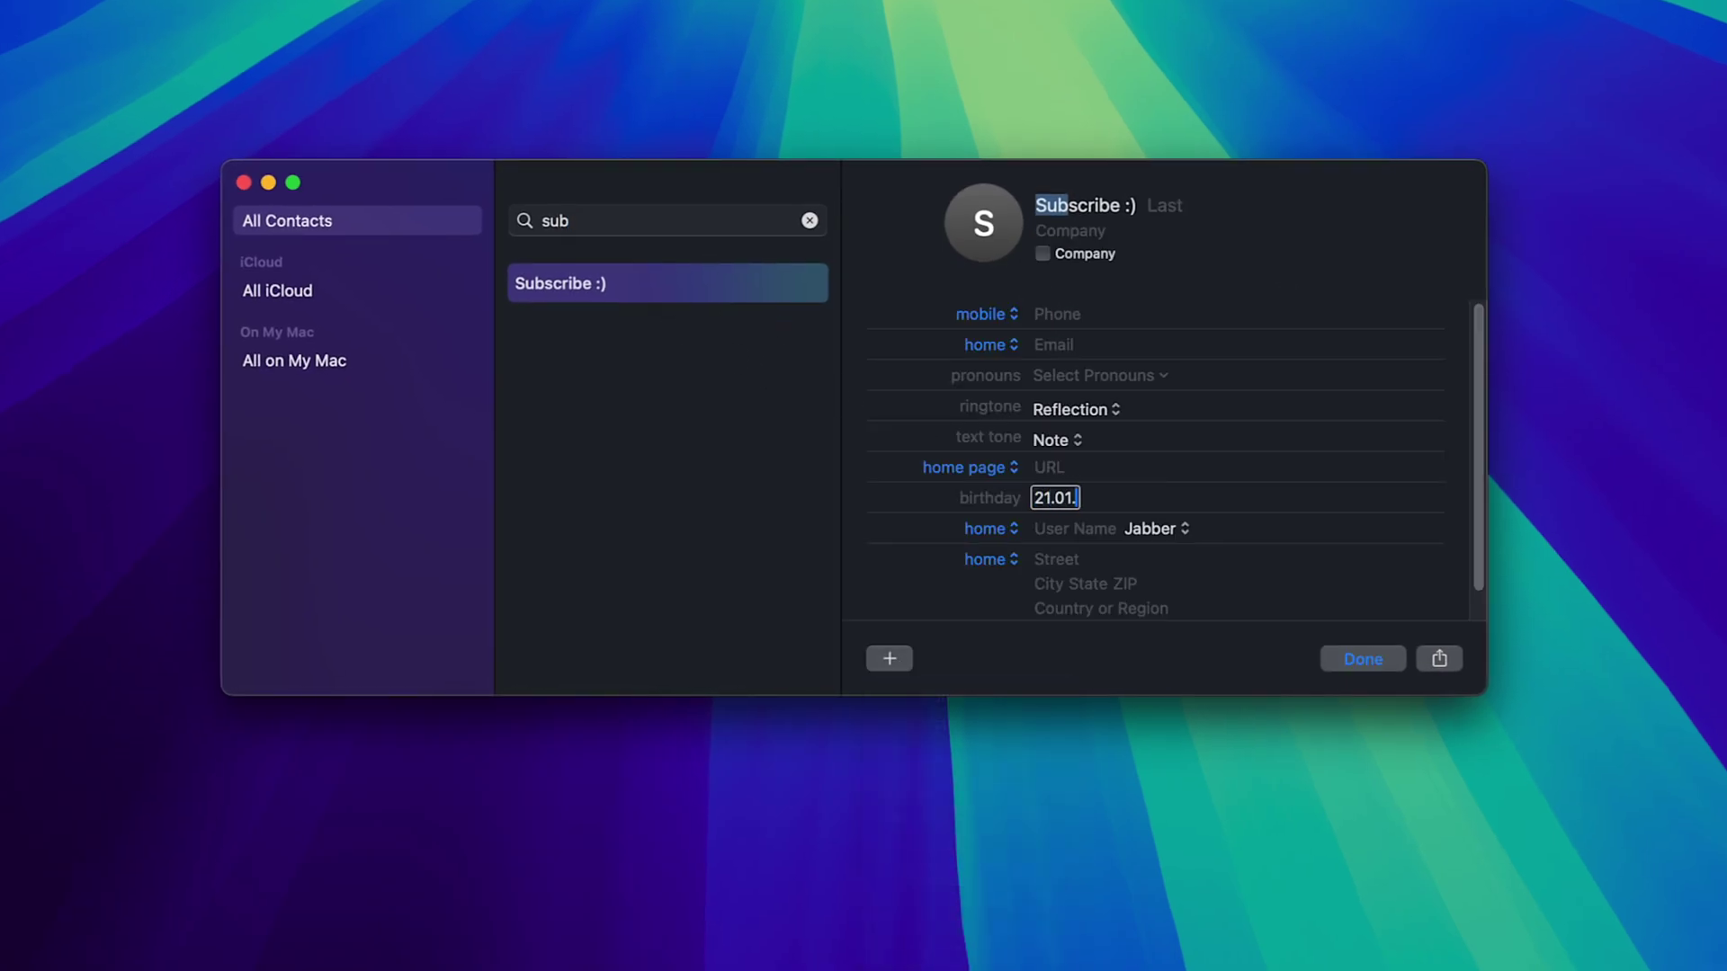
text(2022)
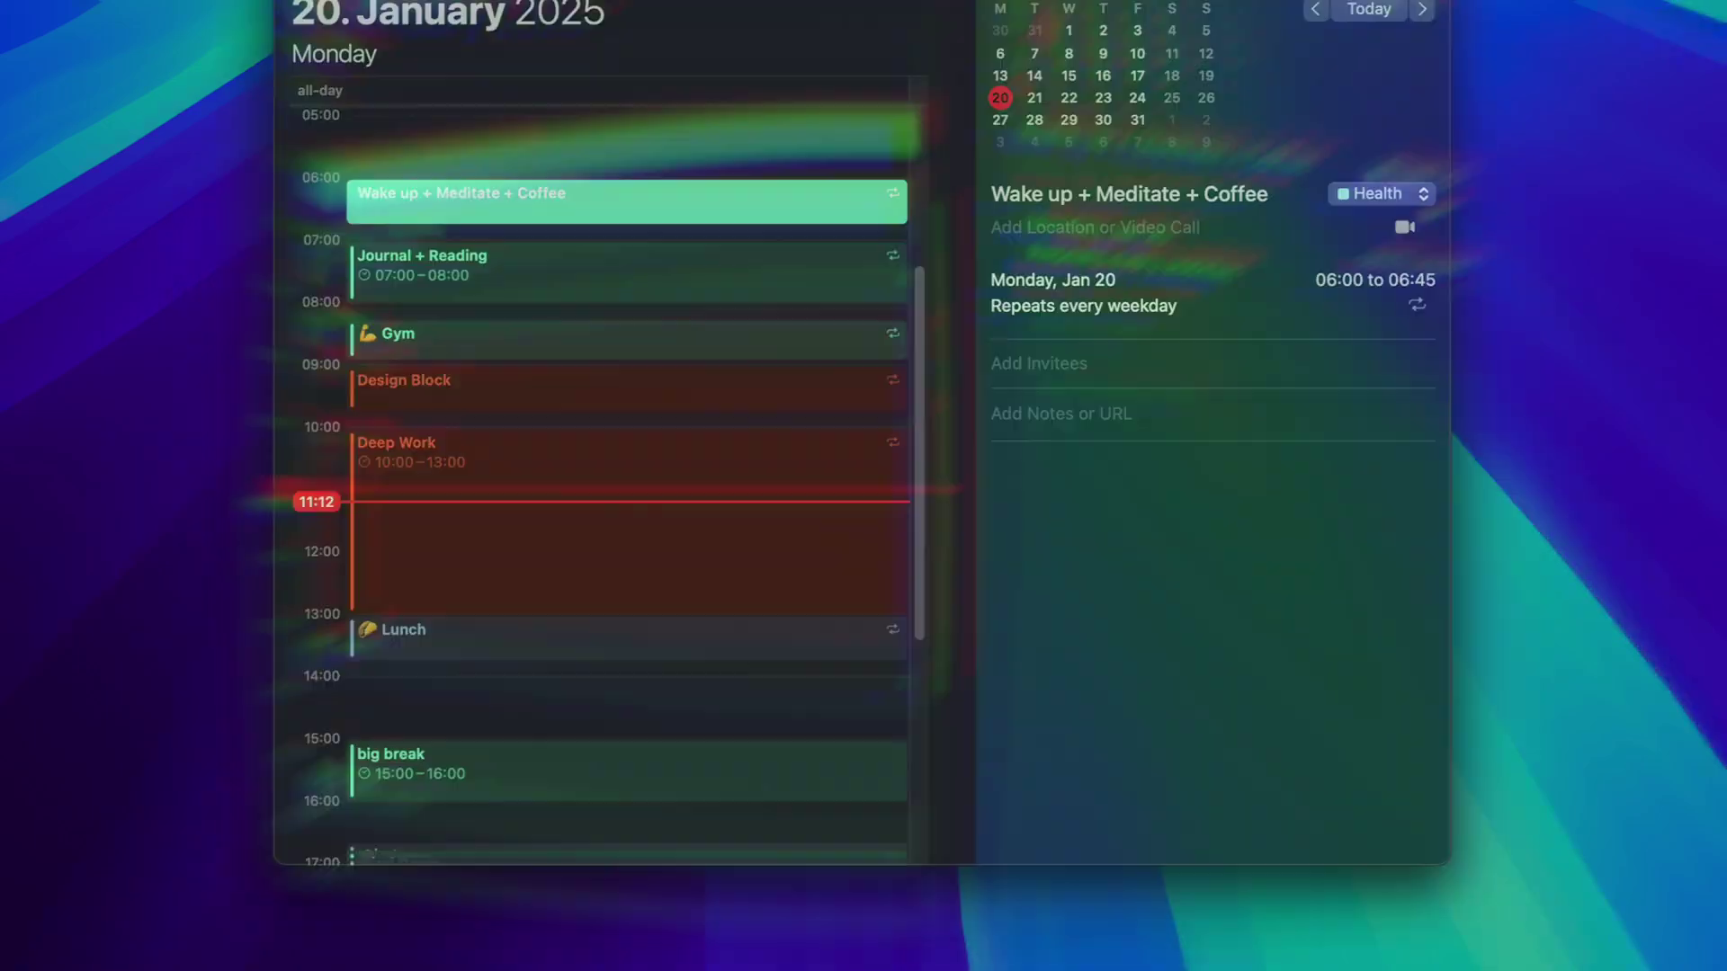
Jump to Tuesday 21 January and open the General settings to show the Birthdays calendar.
click(1035, 99)
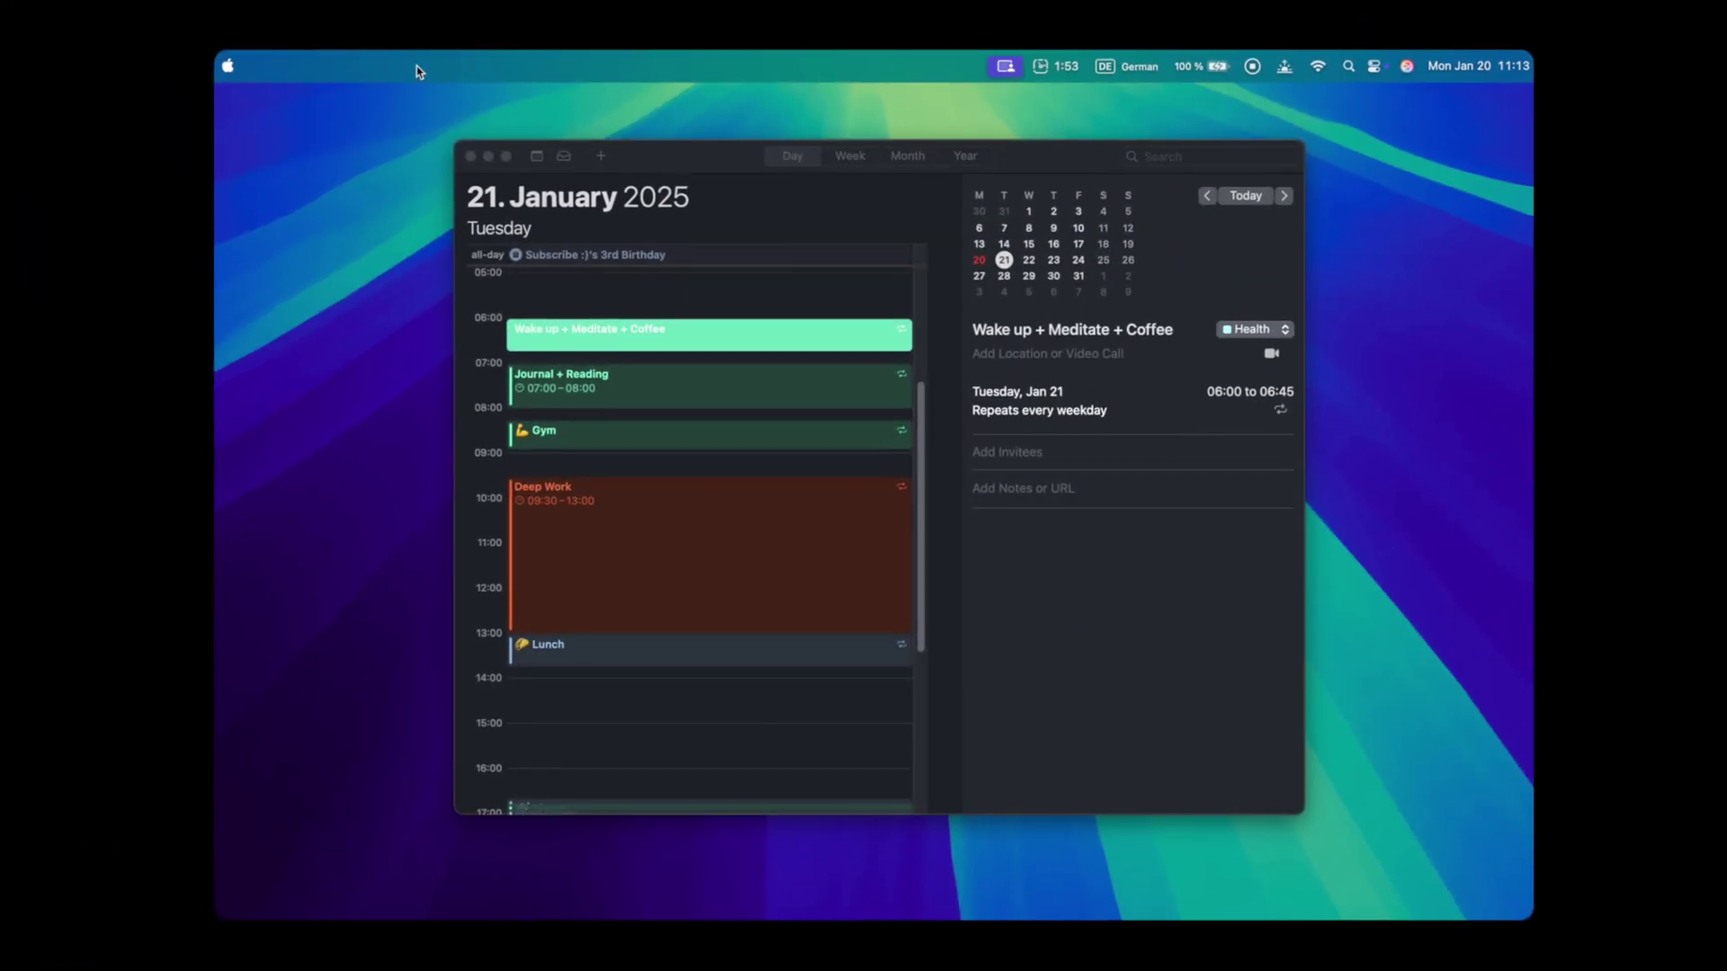
click(278, 68)
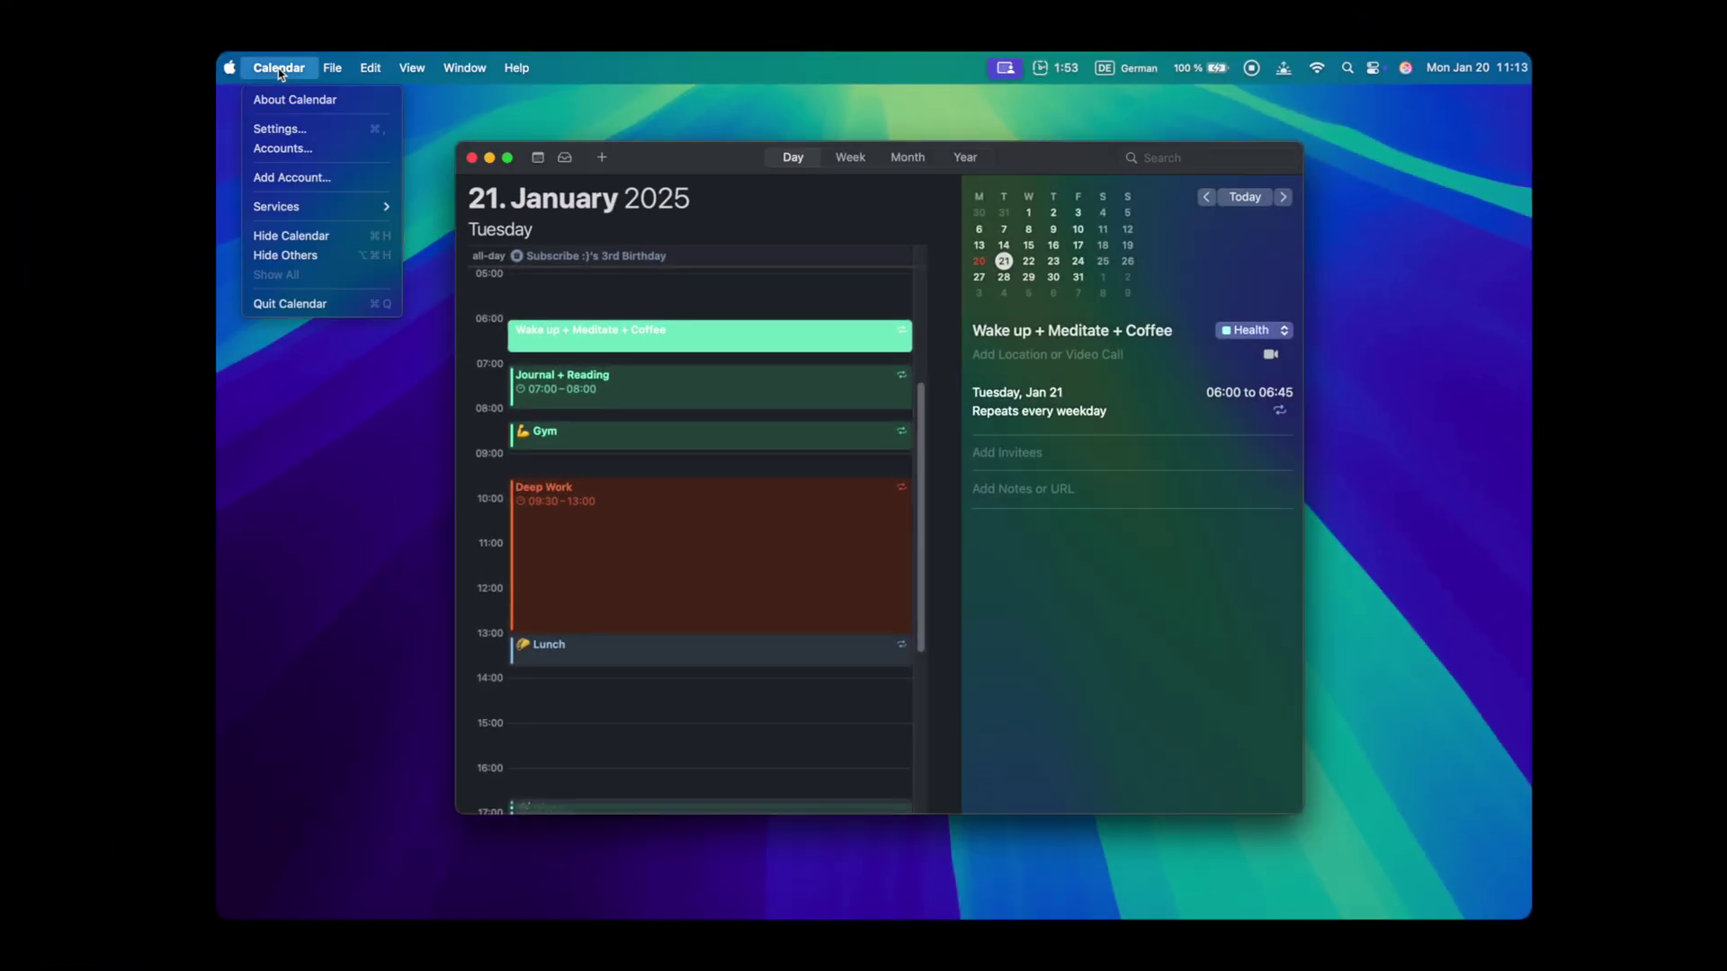
click(293, 130)
click(749, 205)
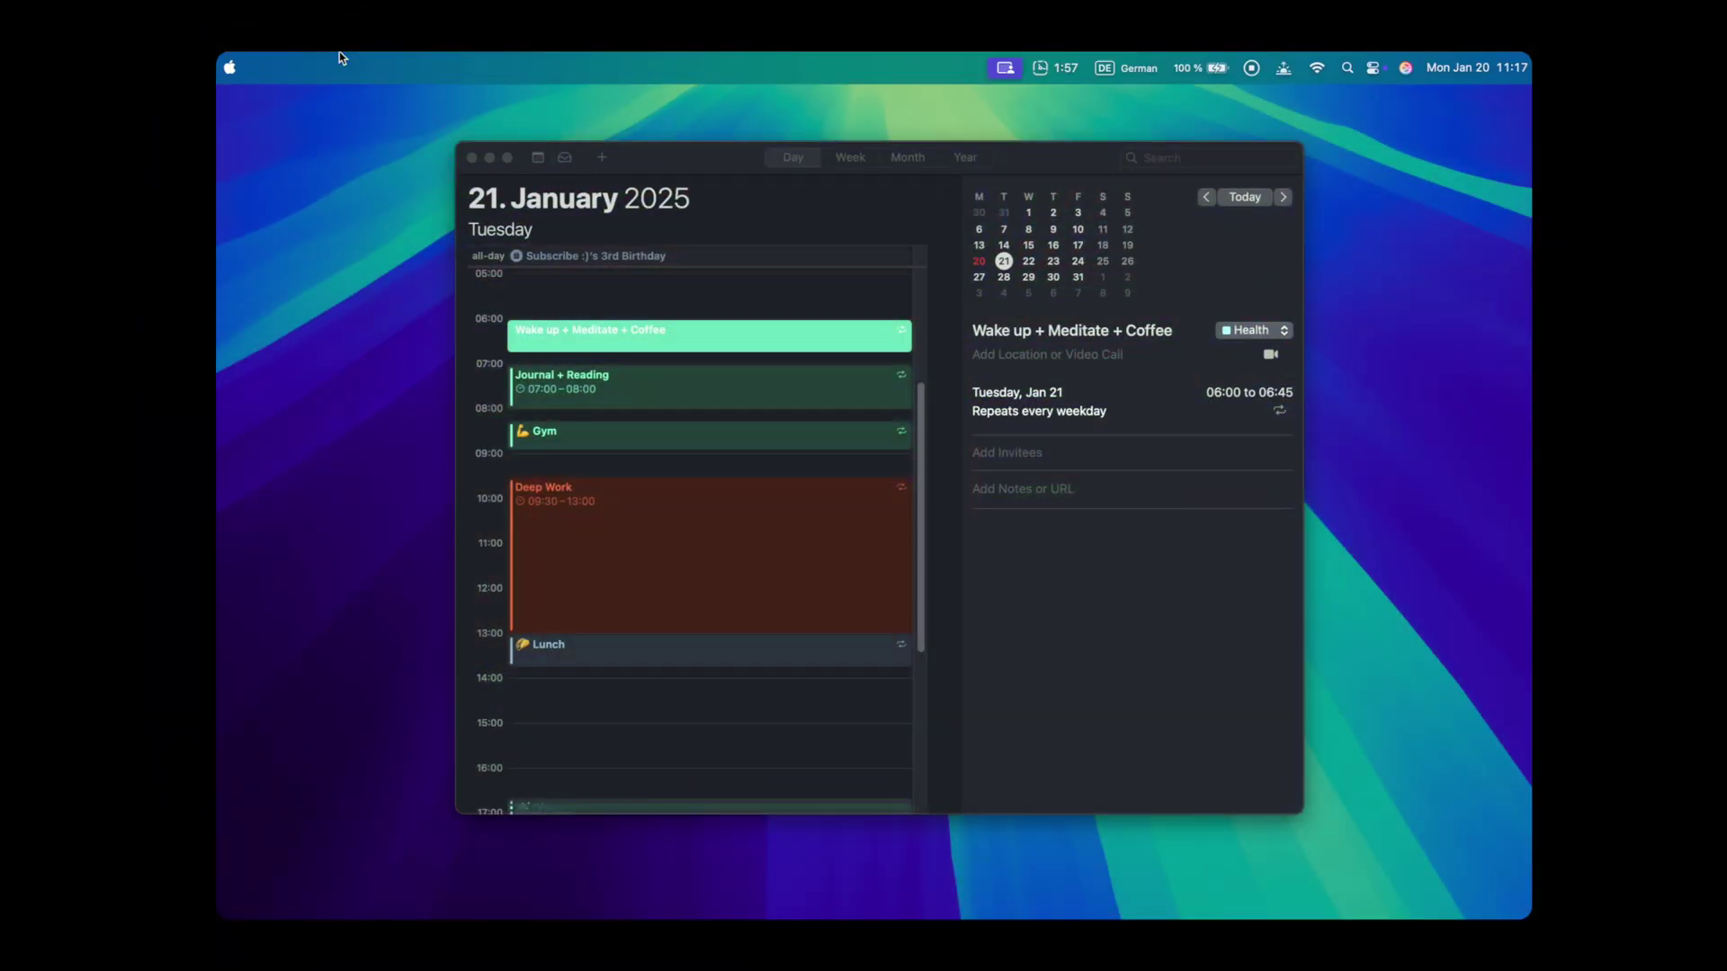
Create a new iCloud calendar and start naming it 'Su'.
click(332, 67)
mouse_move(384, 120)
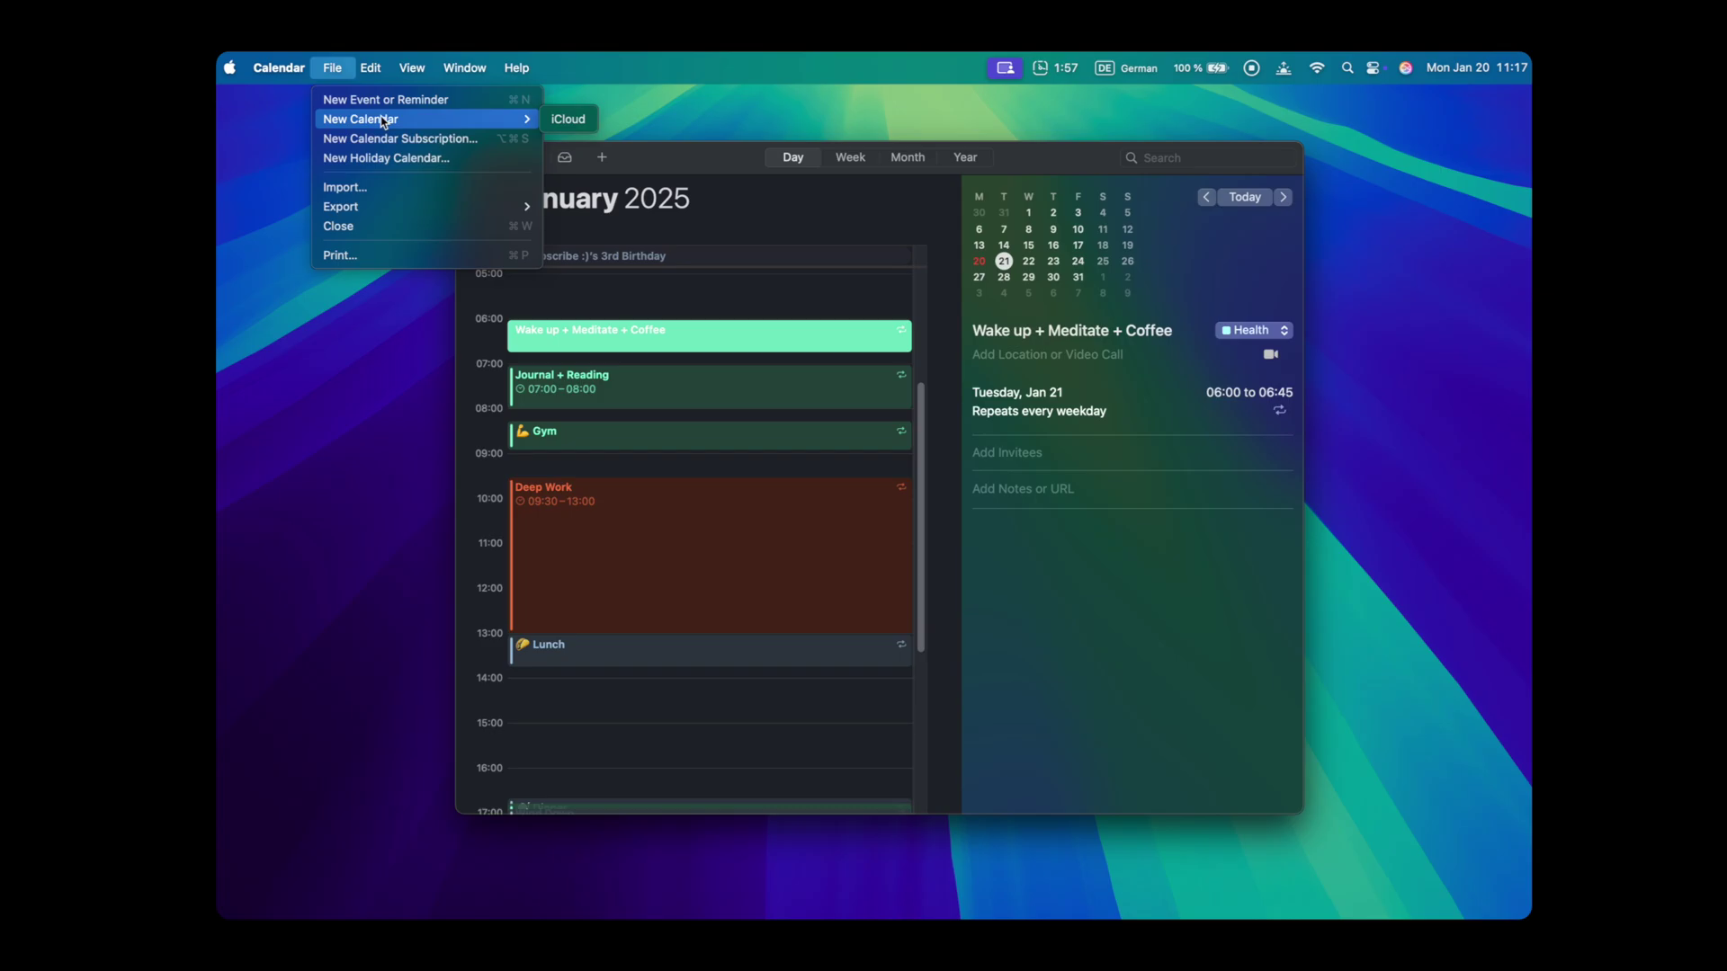
click(568, 119)
text(Su)
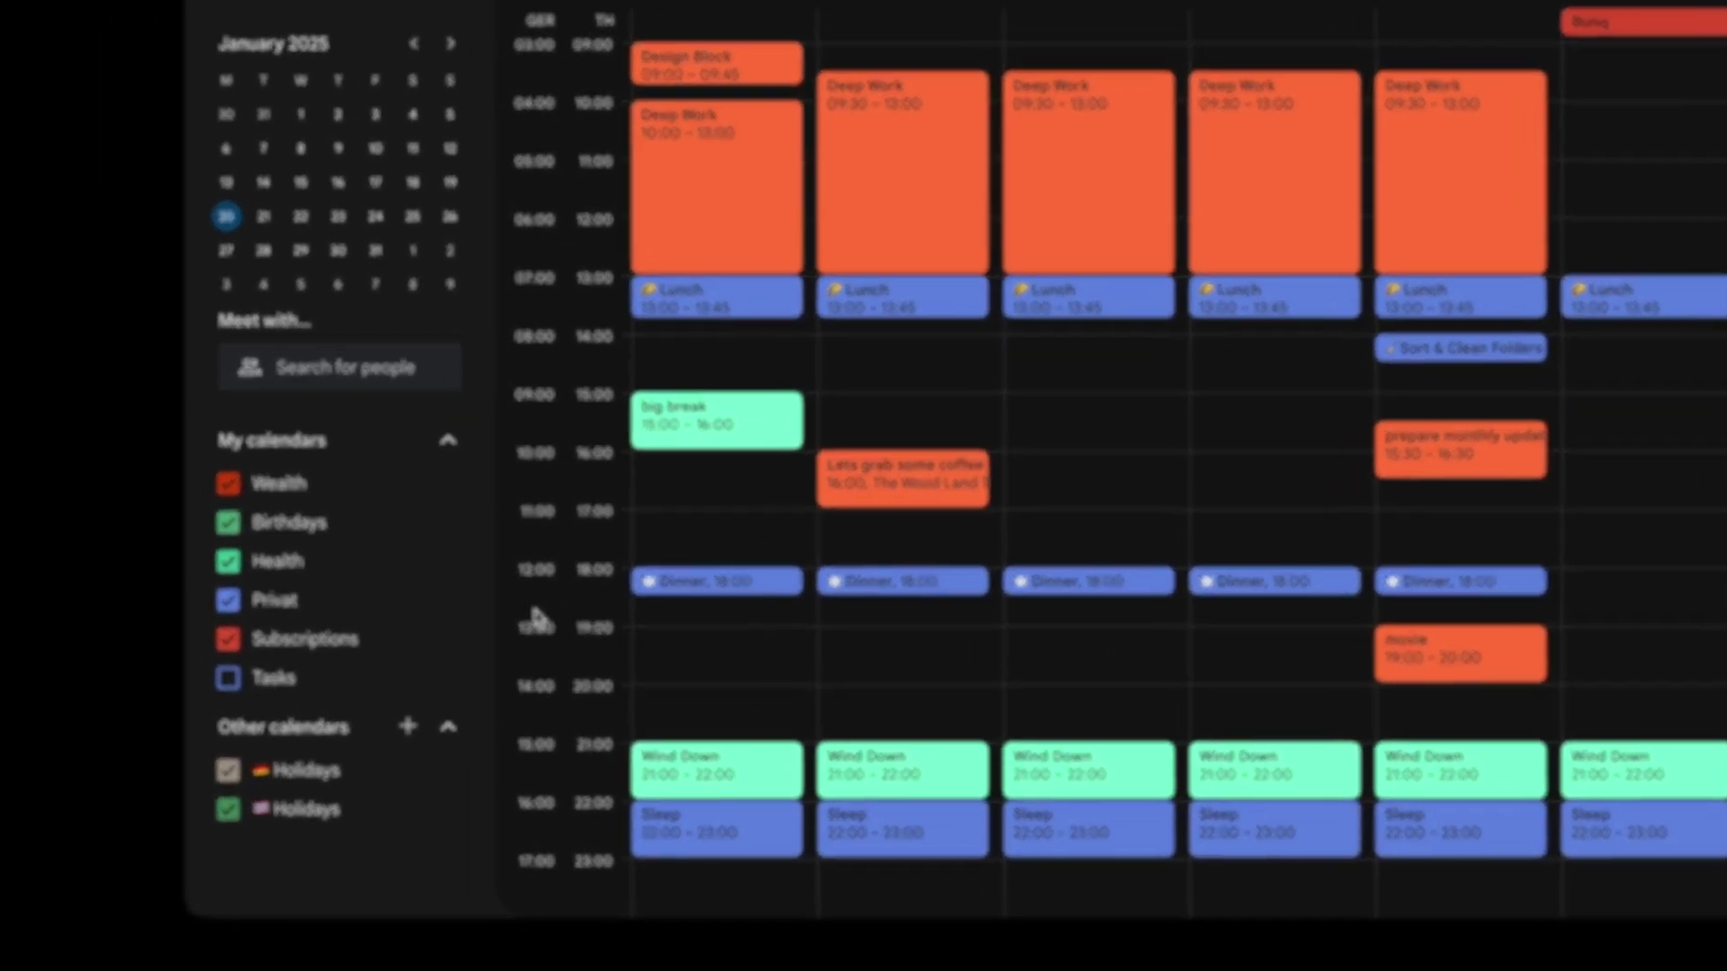
mouse_move(298, 720)
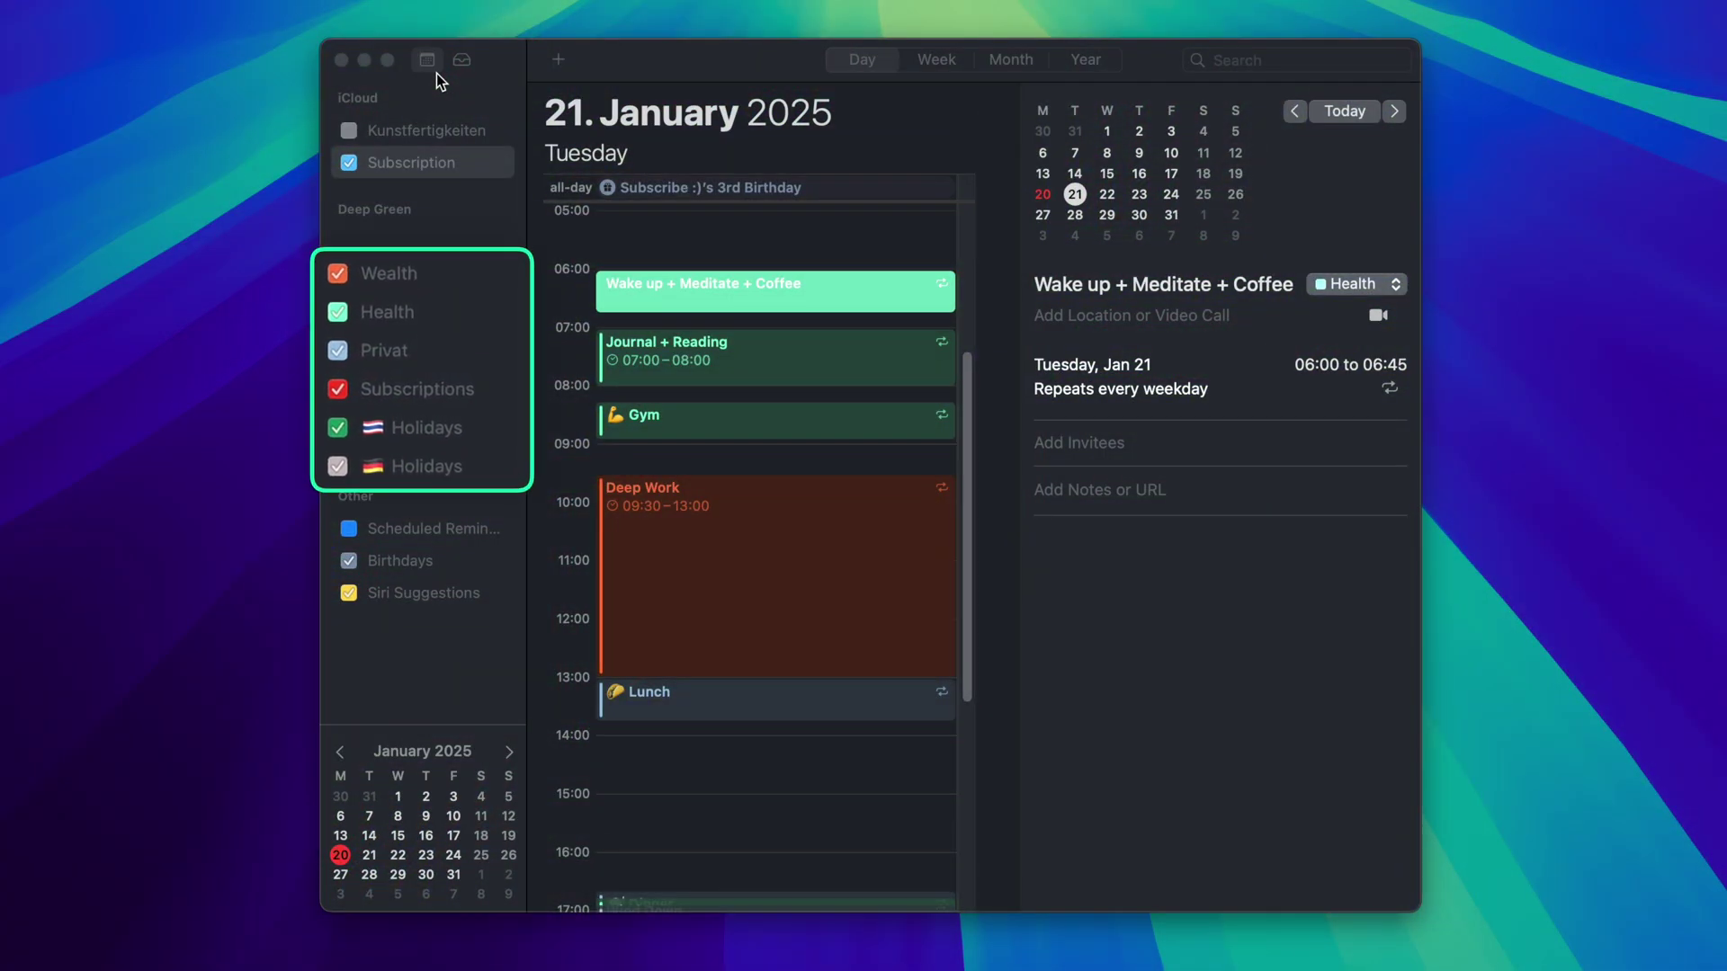
Add an all-day Netflix event on 23 January repeating every month, then return to today.
click(428, 63)
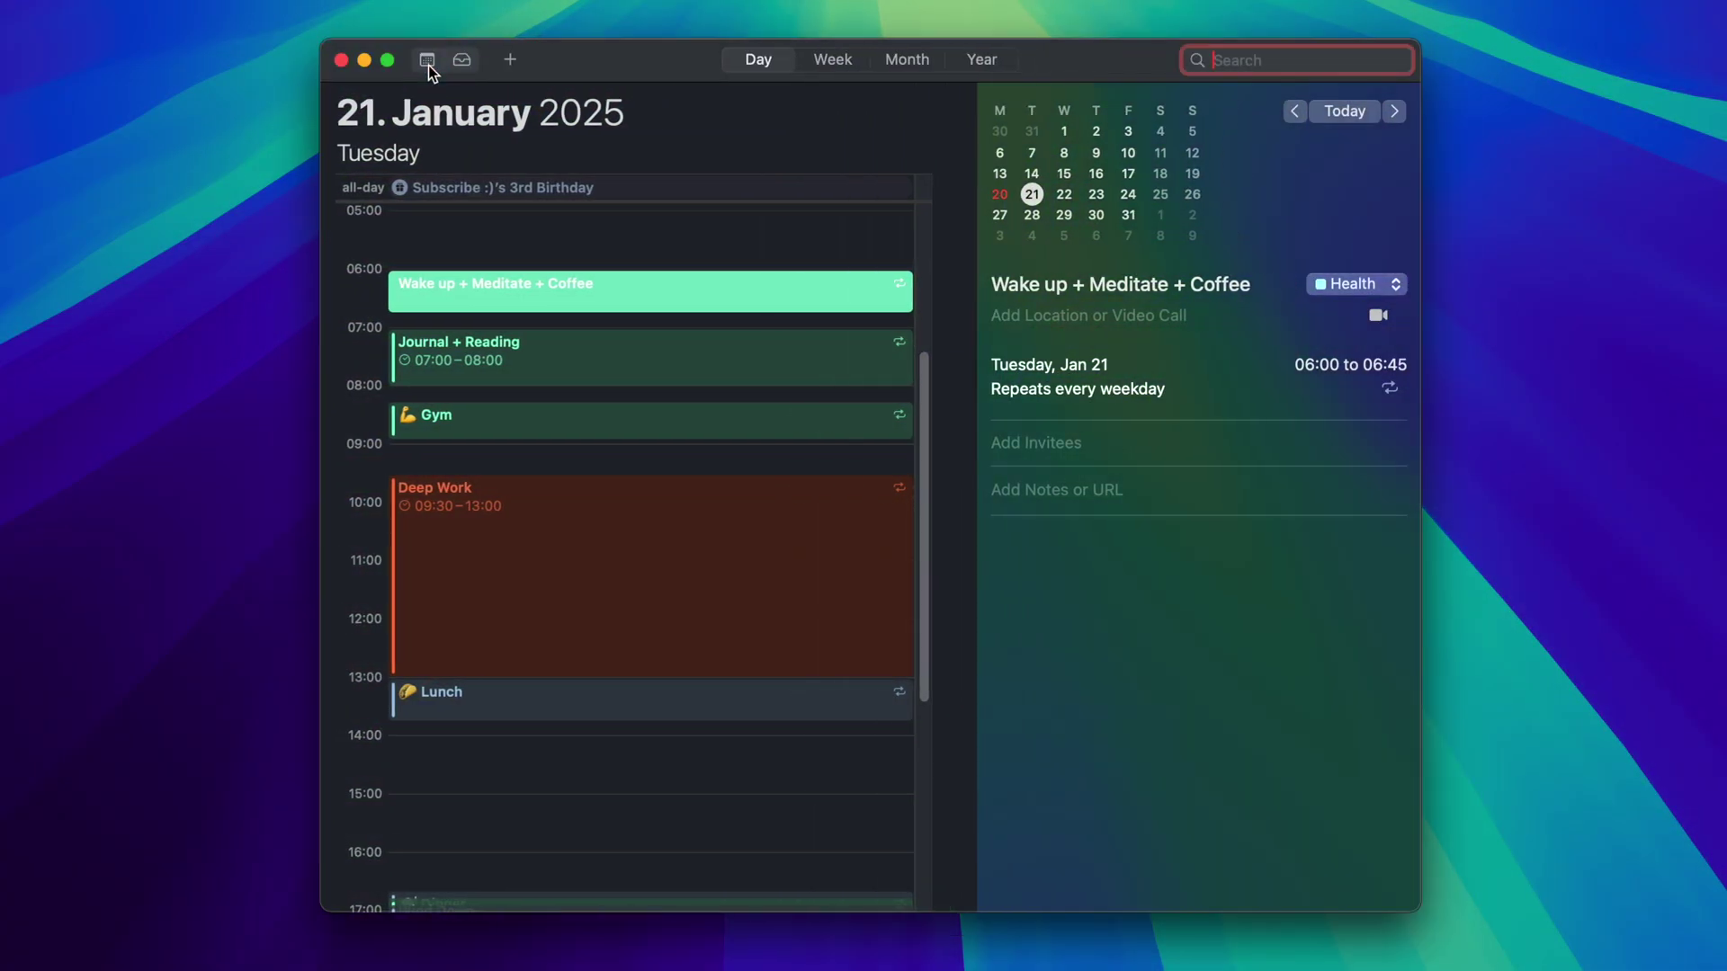
click(507, 59)
text(Netflix)
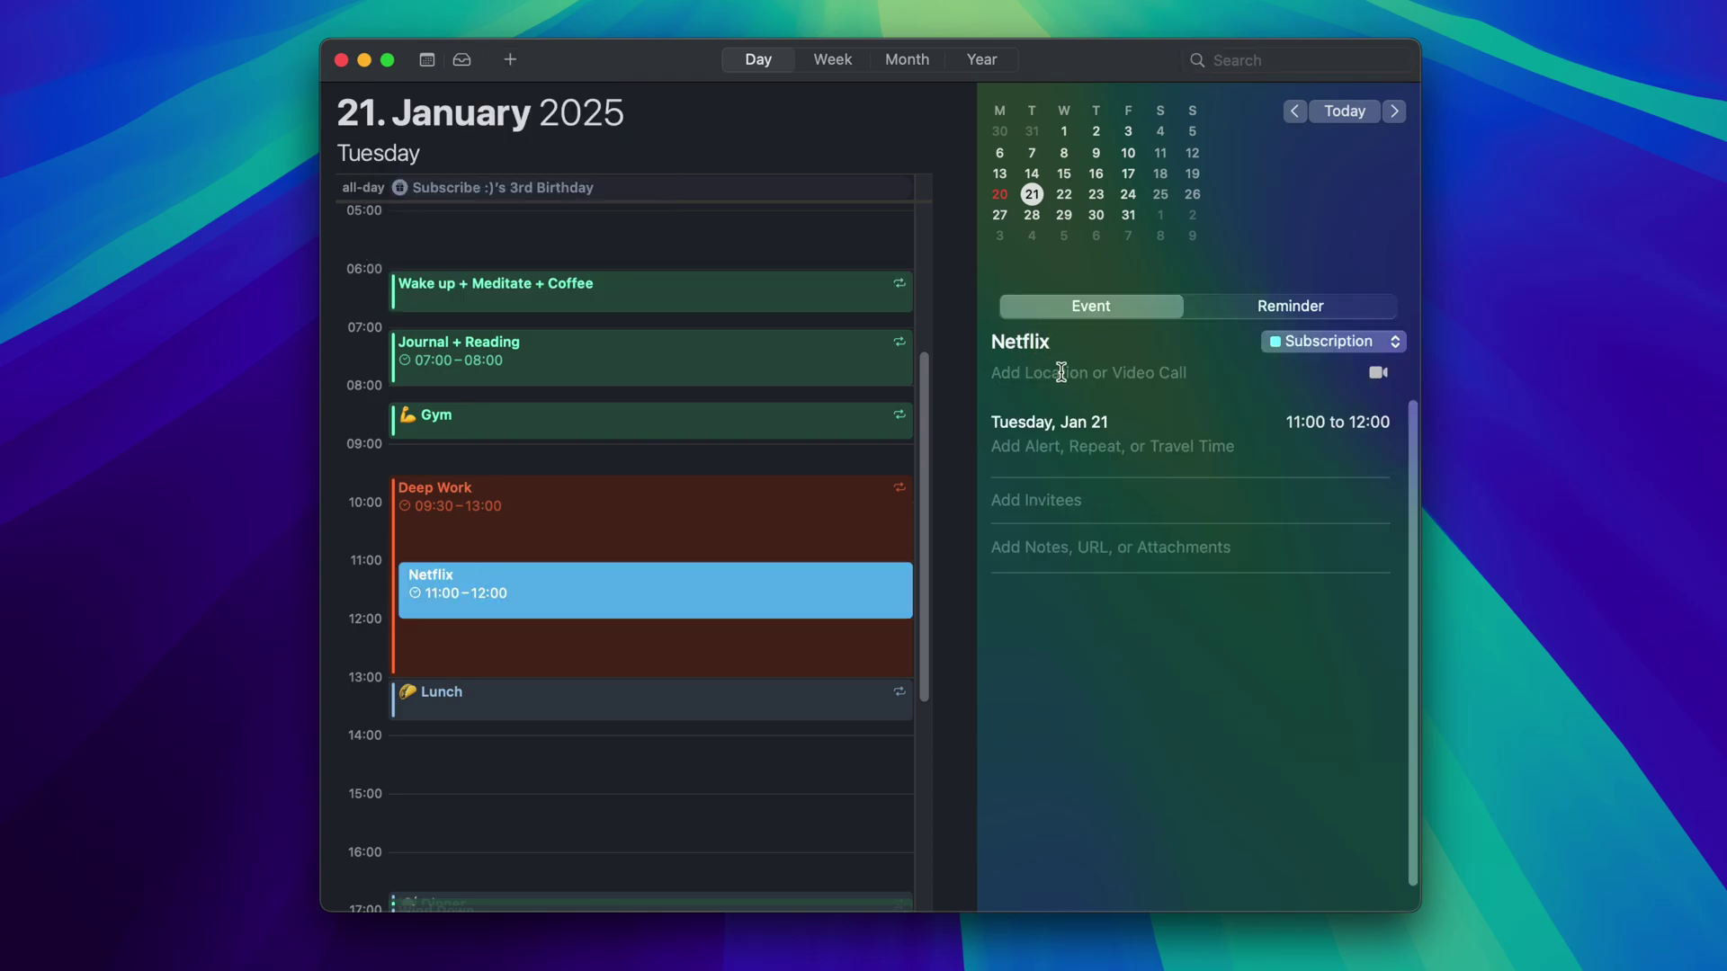
click(1112, 450)
click(1163, 576)
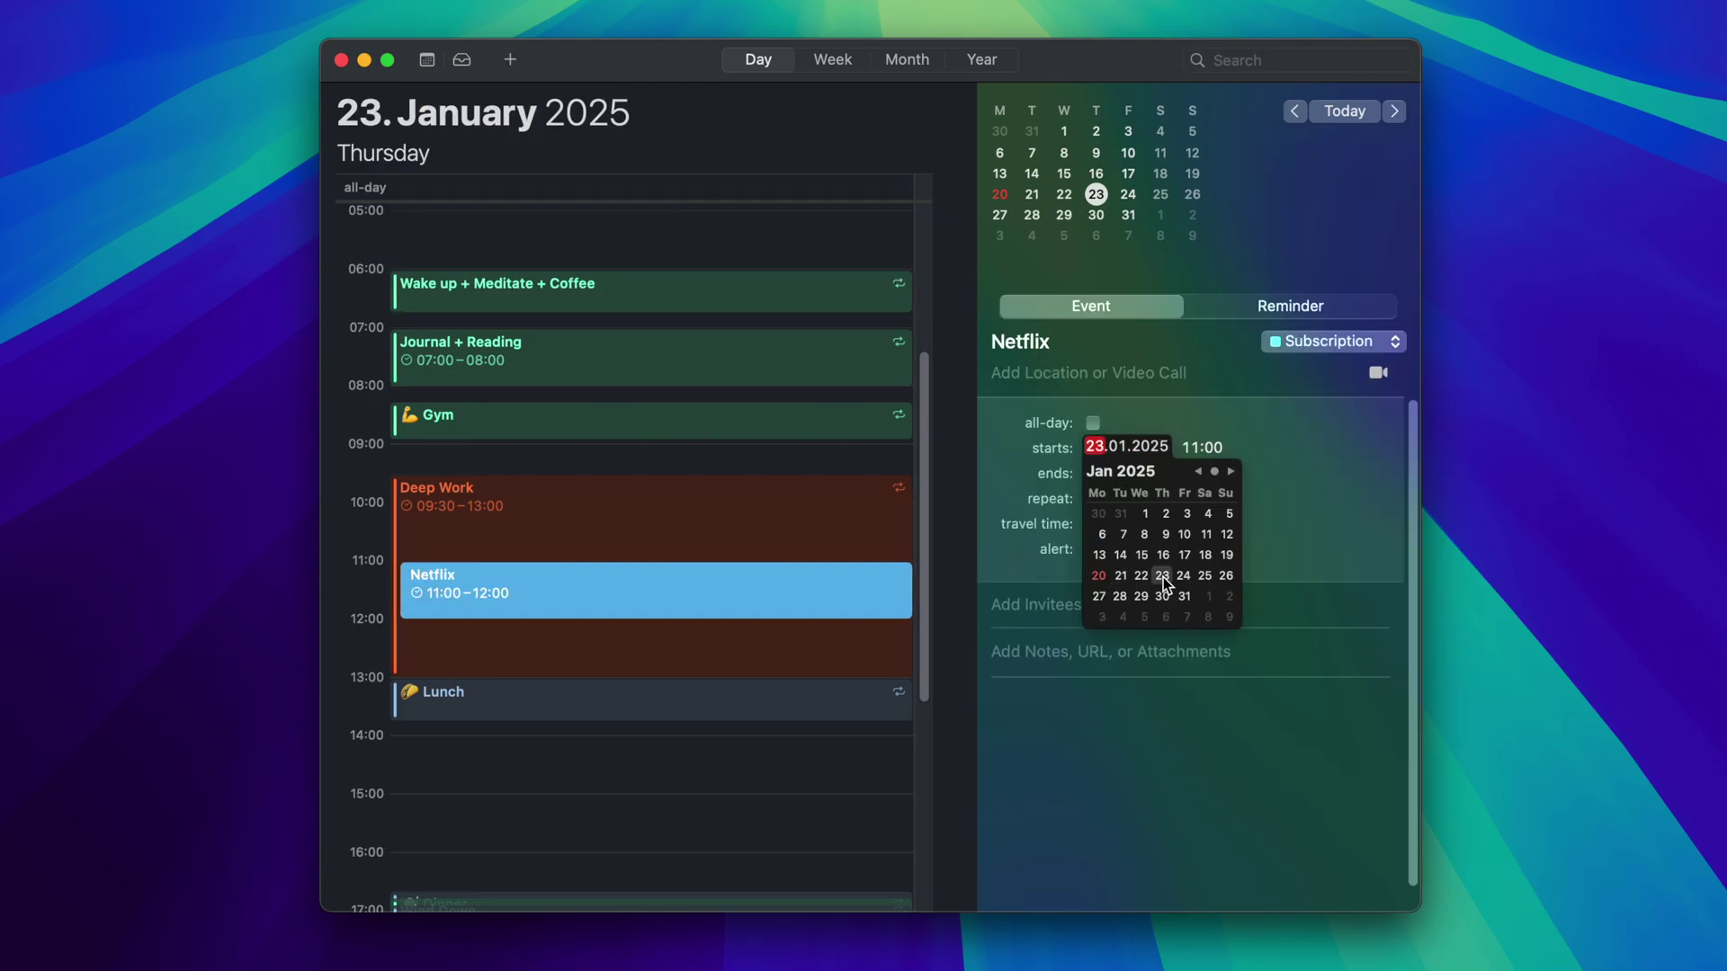
click(1093, 424)
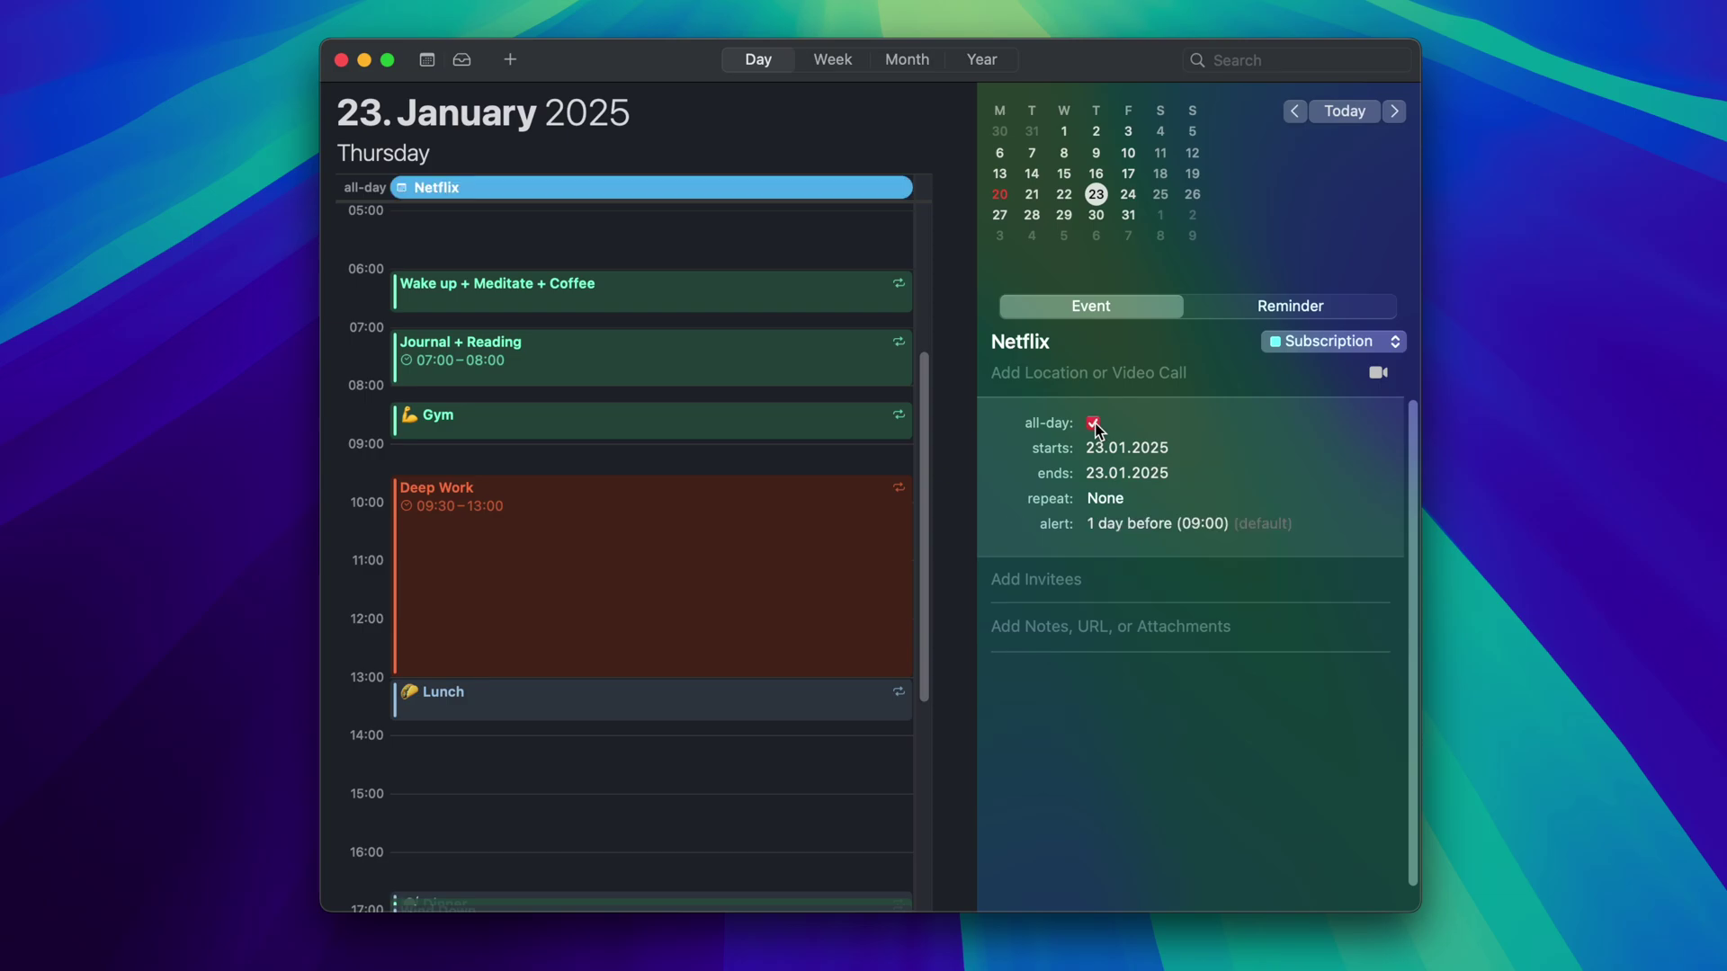
click(1109, 502)
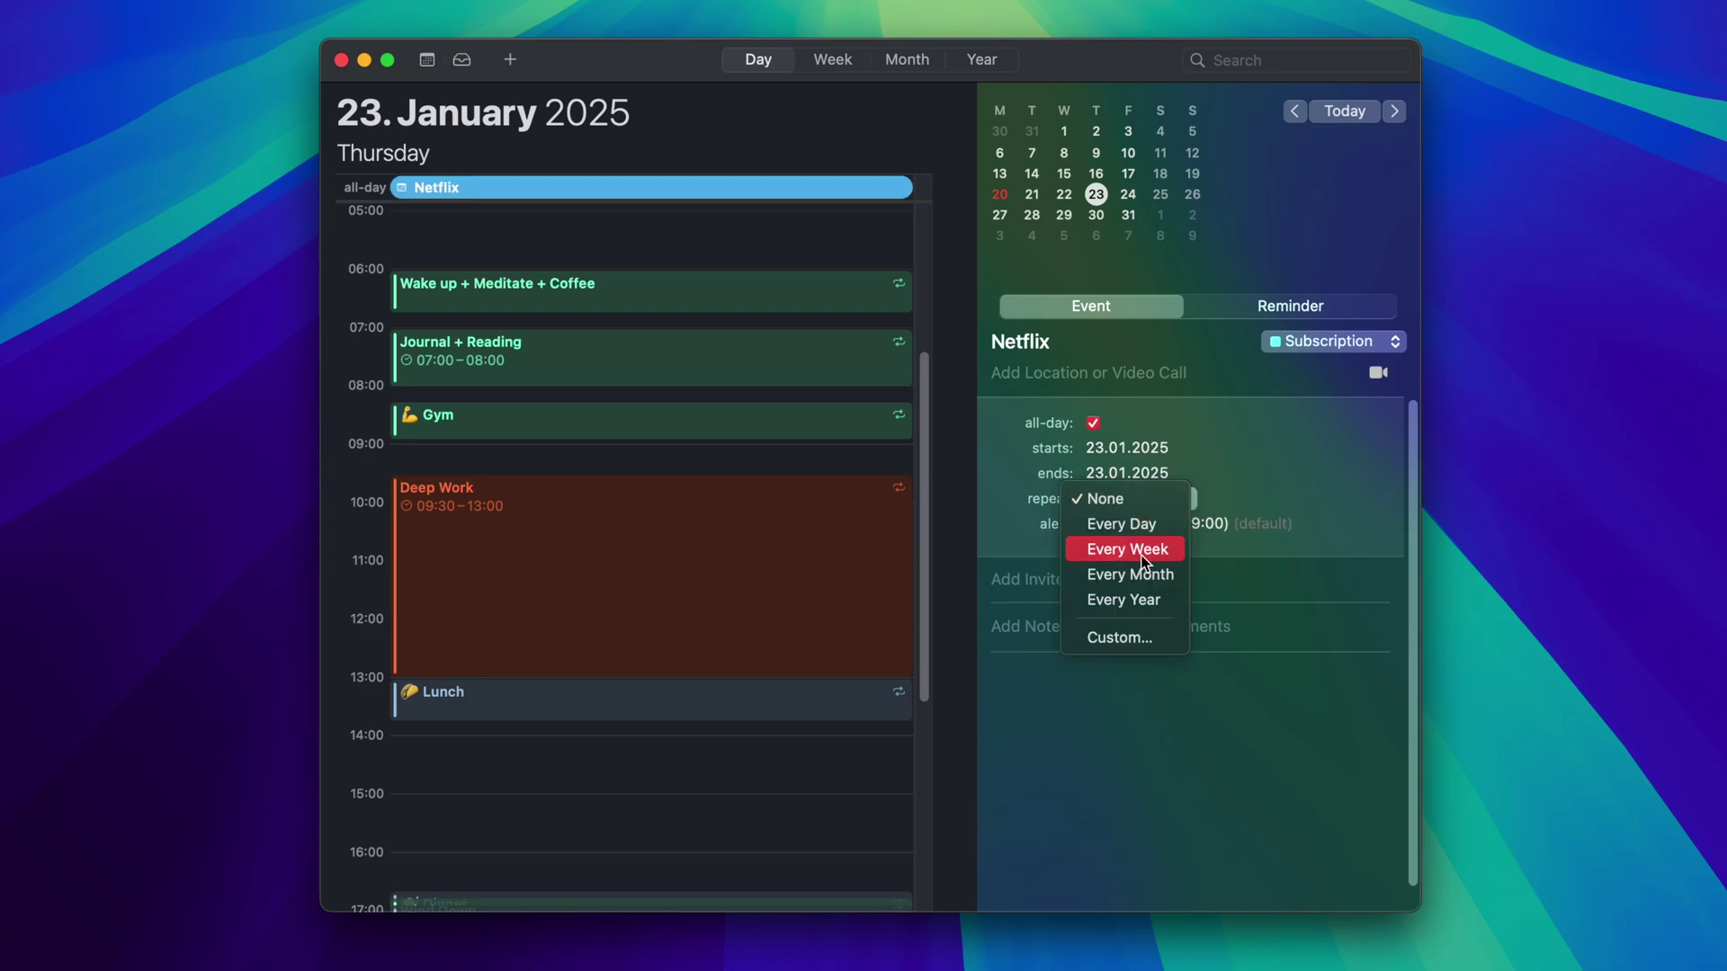
click(1145, 578)
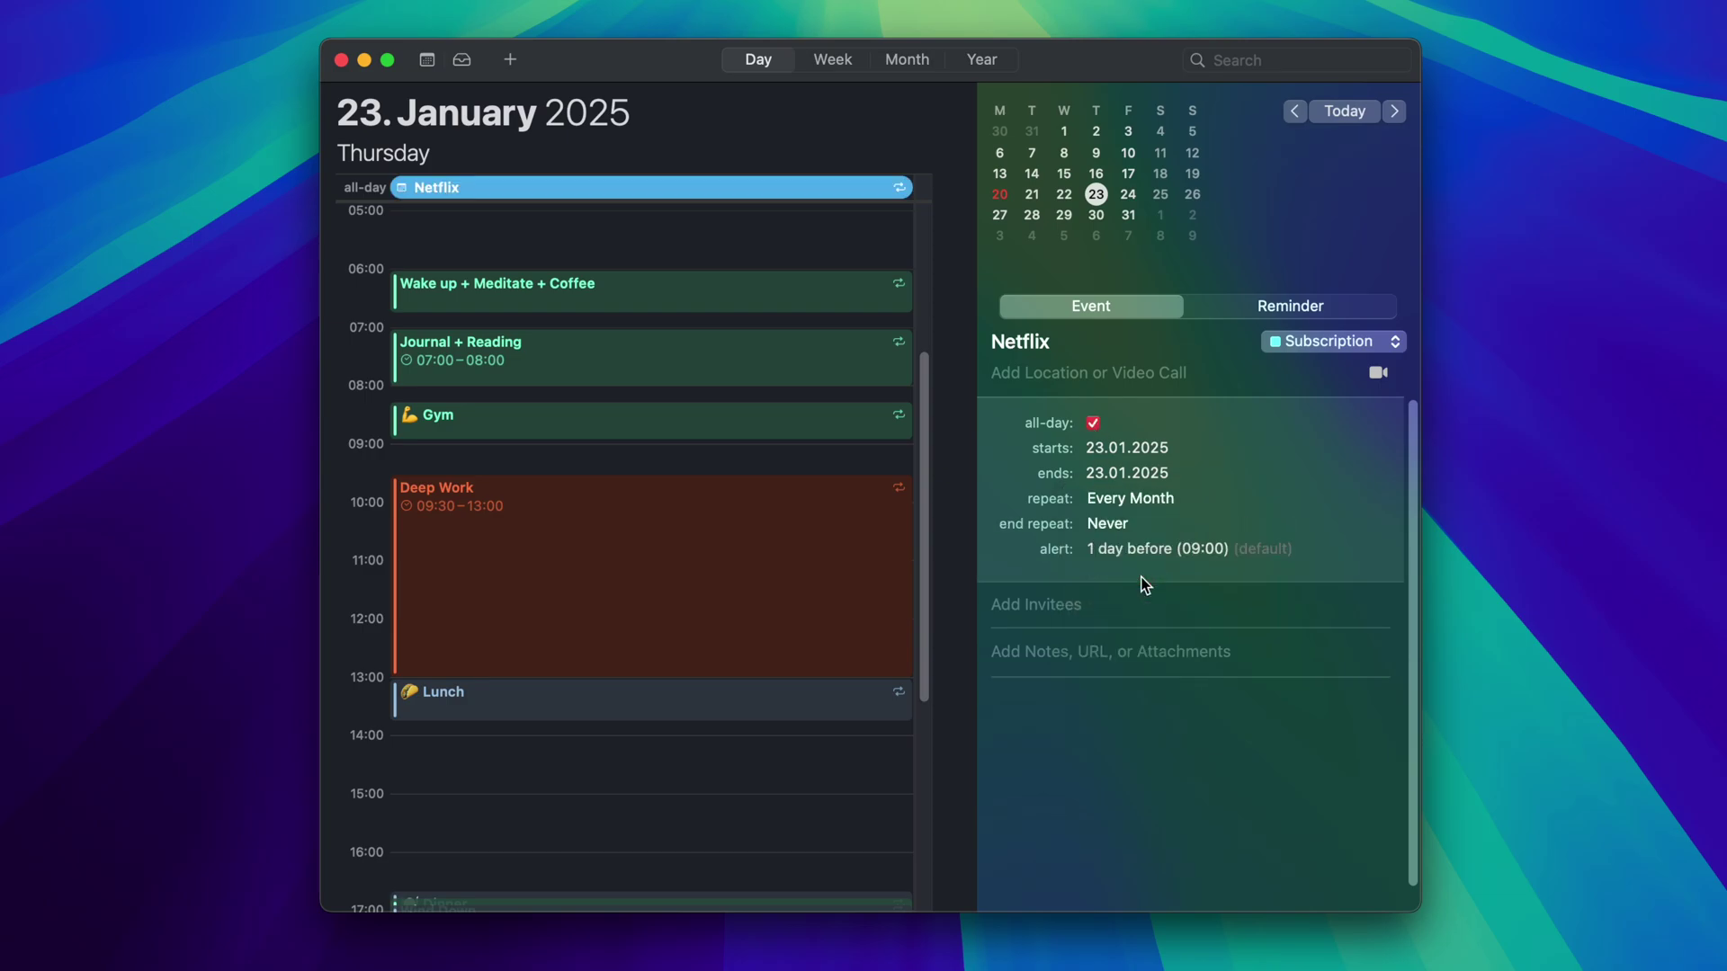
key(super+t)
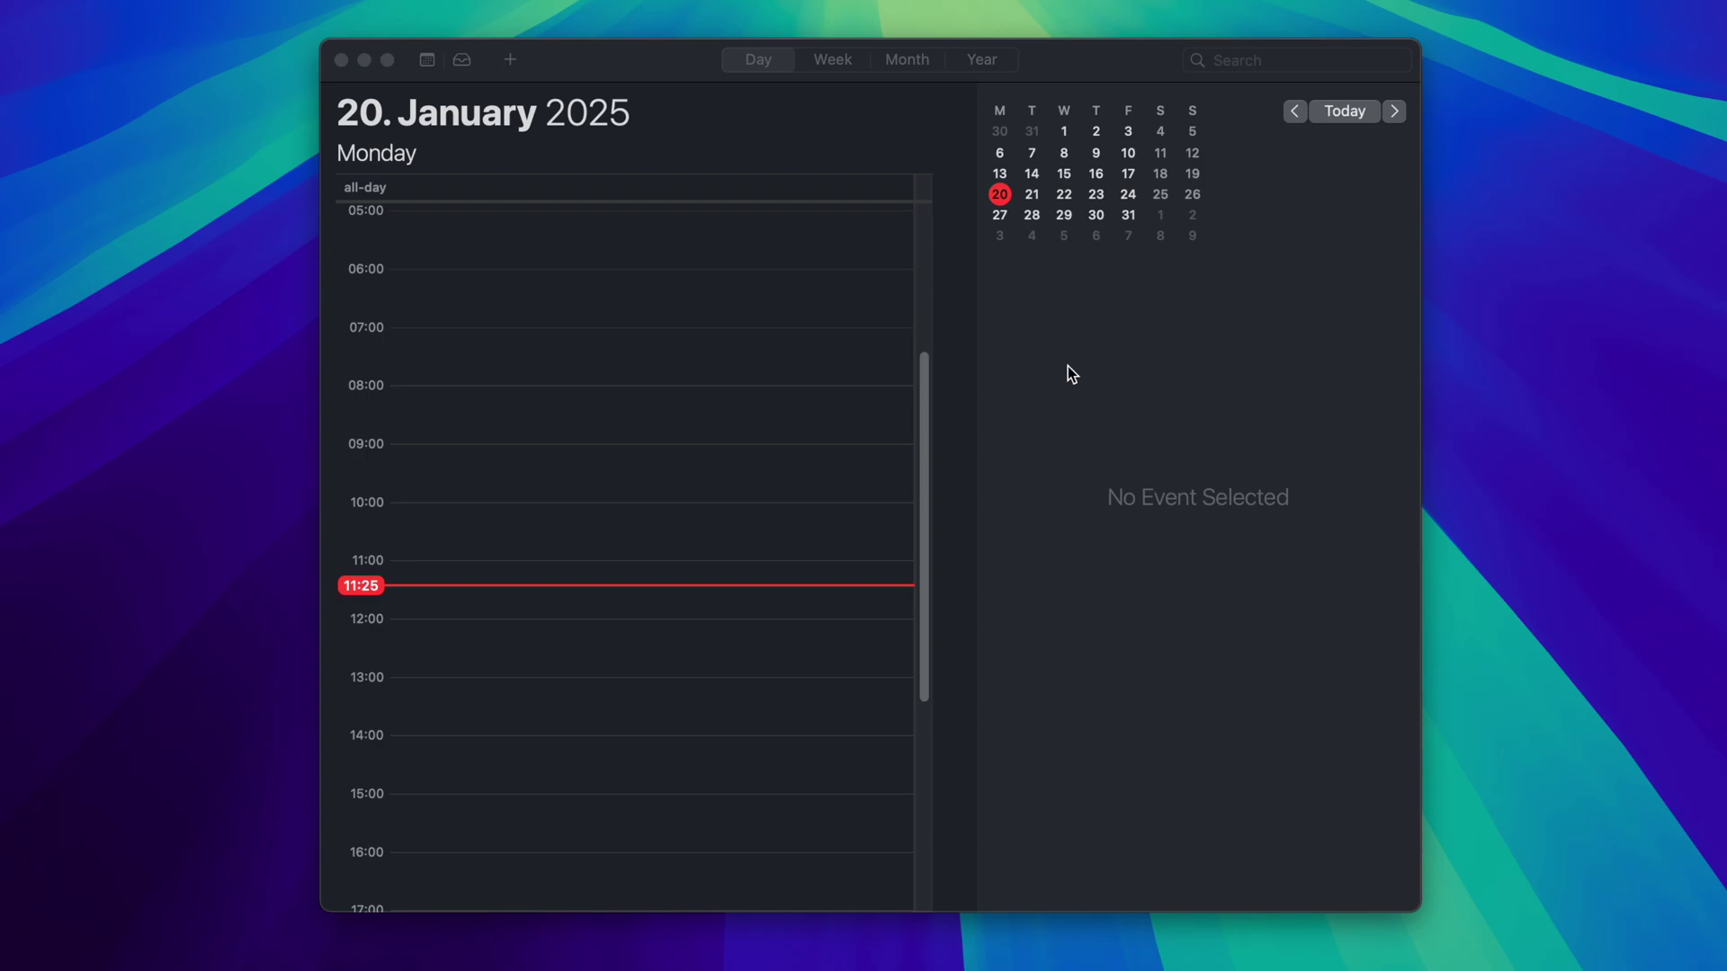
Switch to the week view, then the month view, and scroll ahead toward February.
click(832, 60)
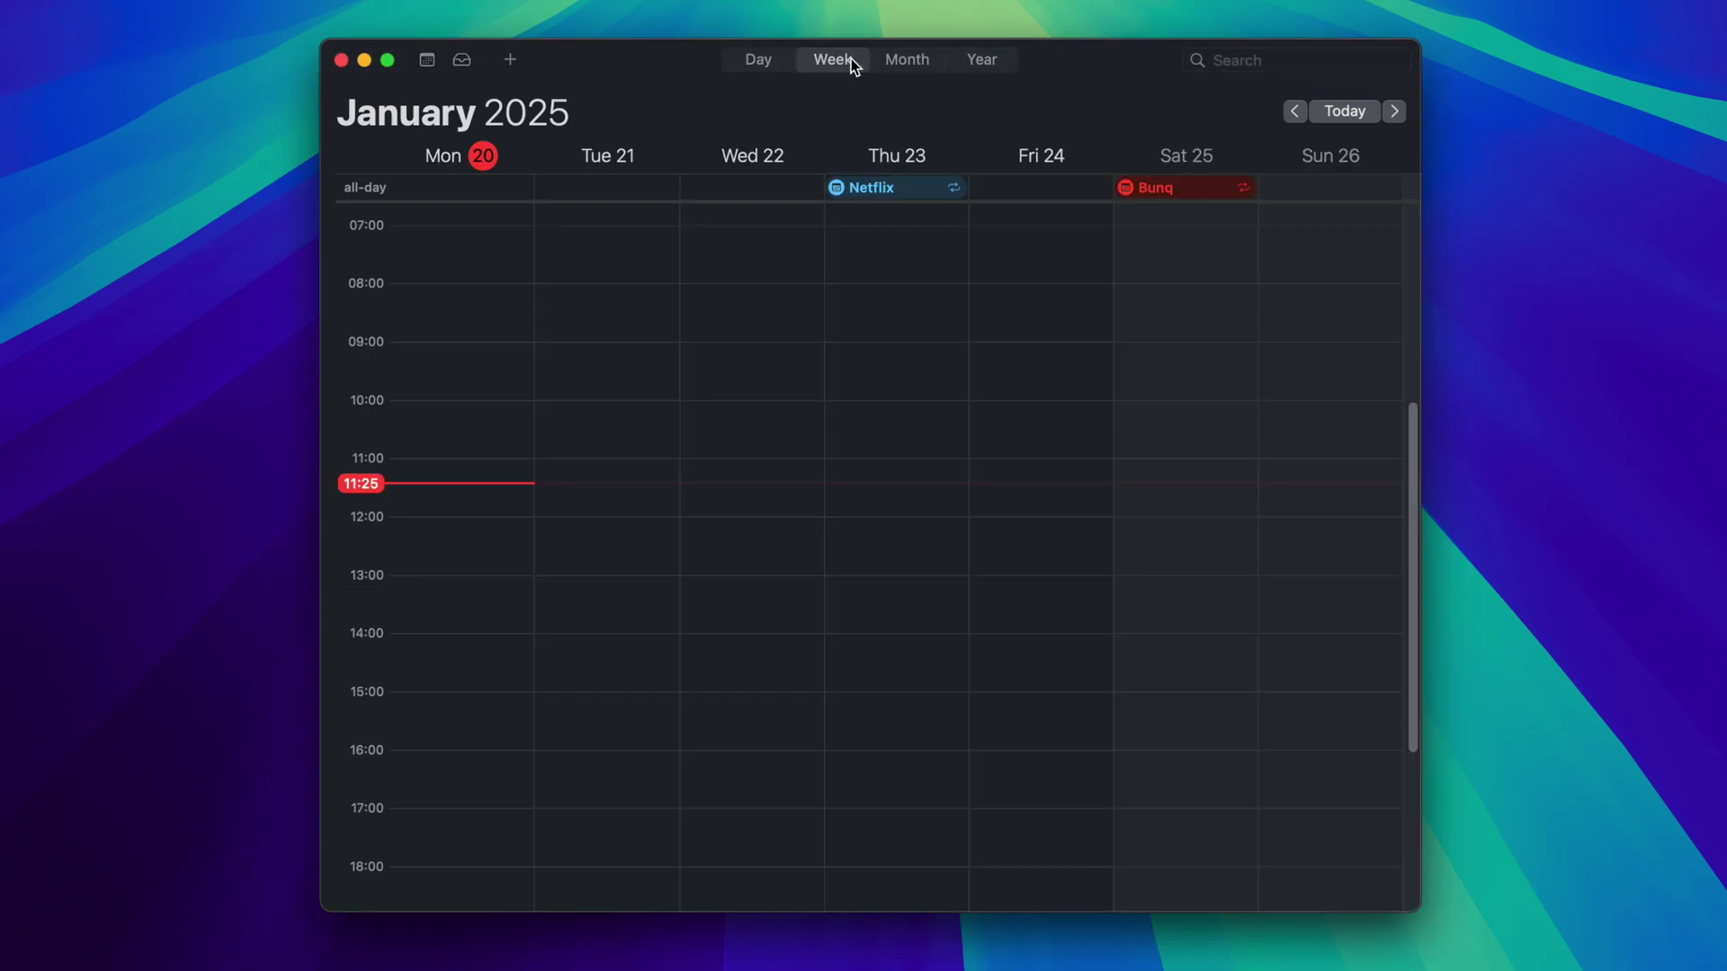
click(906, 59)
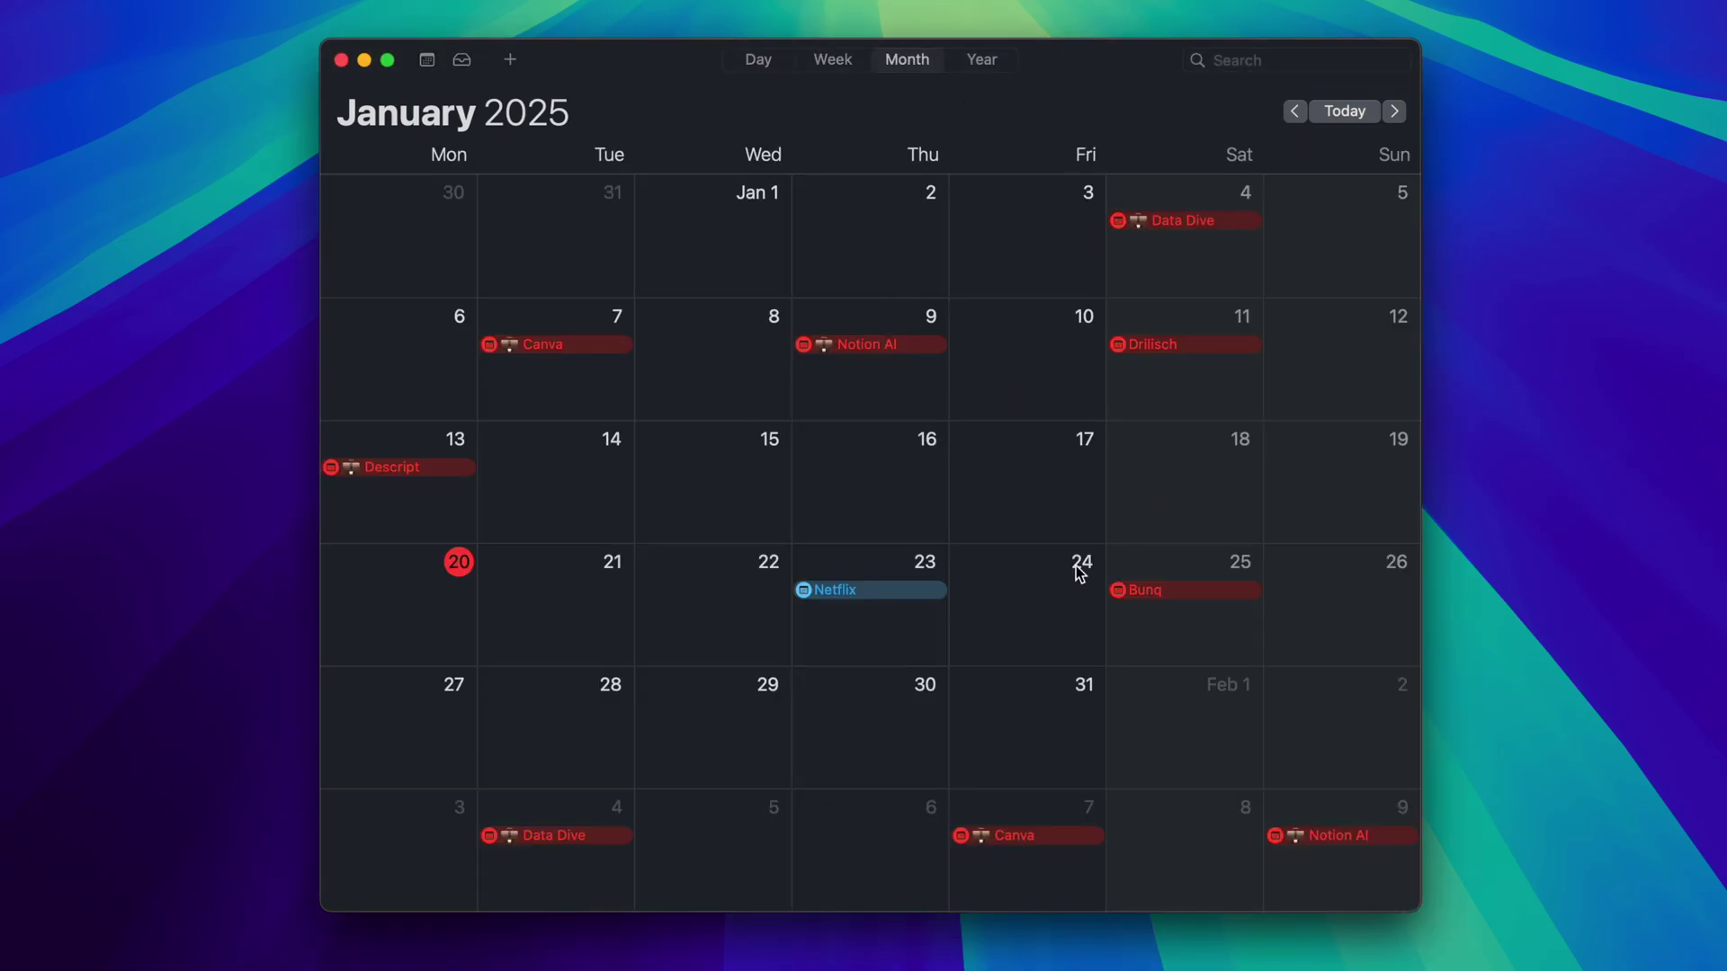
scroll(1079, 572, down, 10)
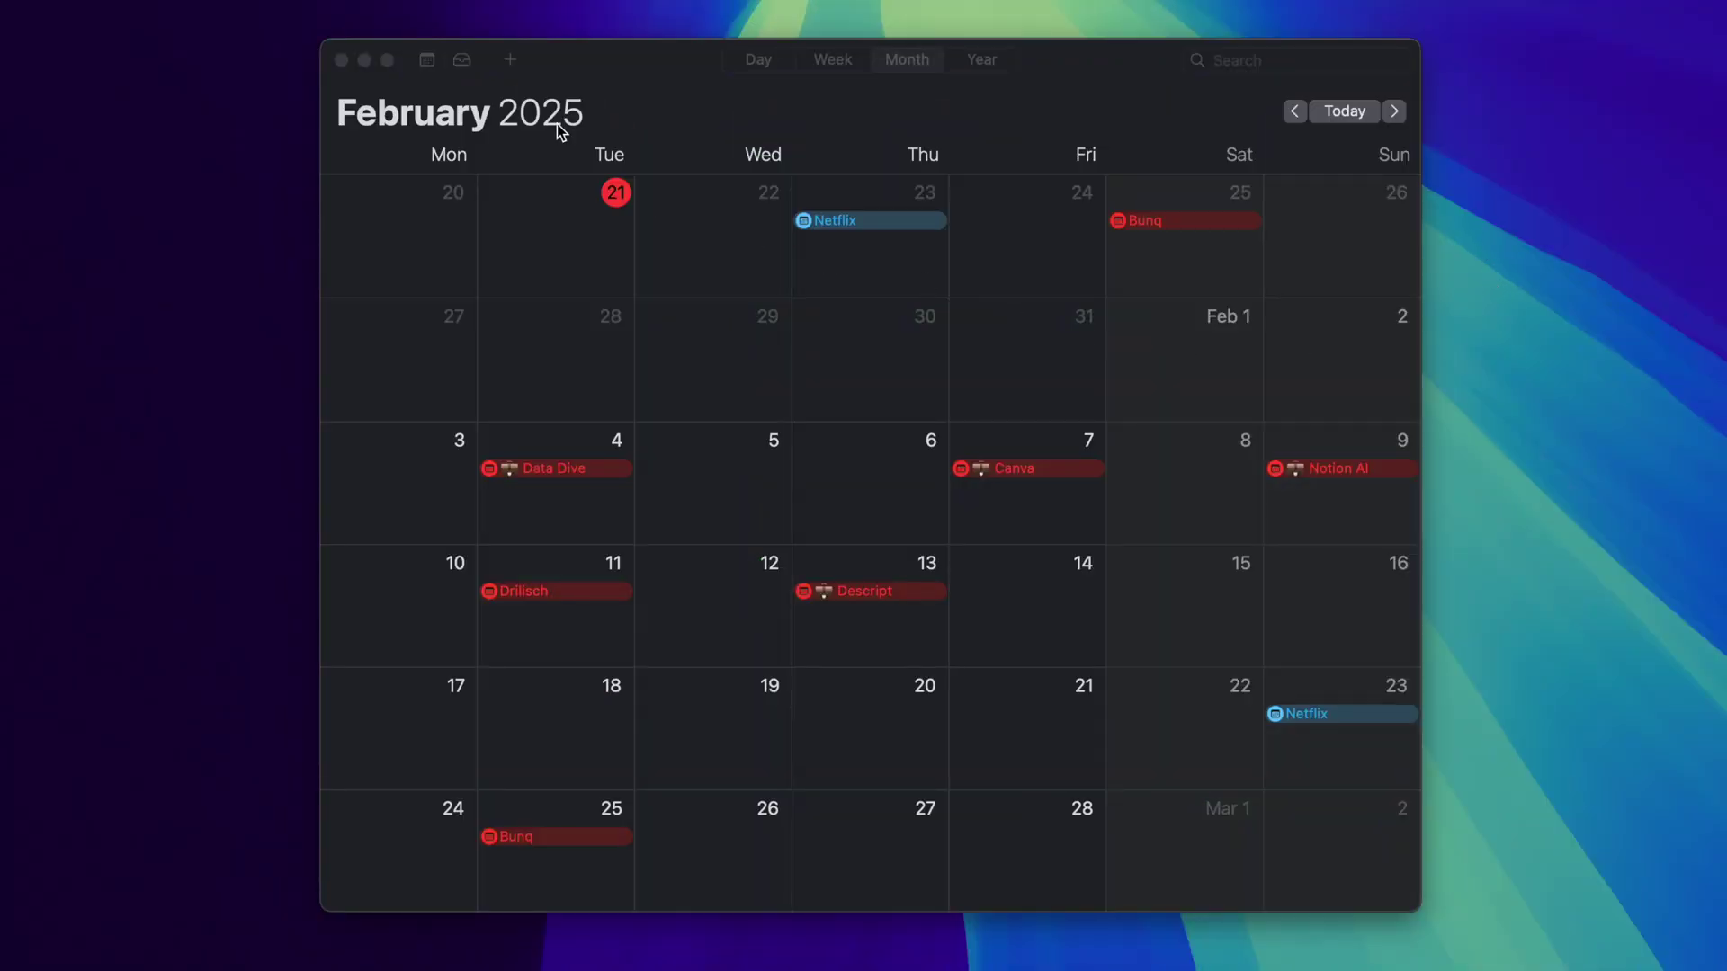
Add a 'Pay rent' reminder and discard the extra empty reminder.
click(510, 60)
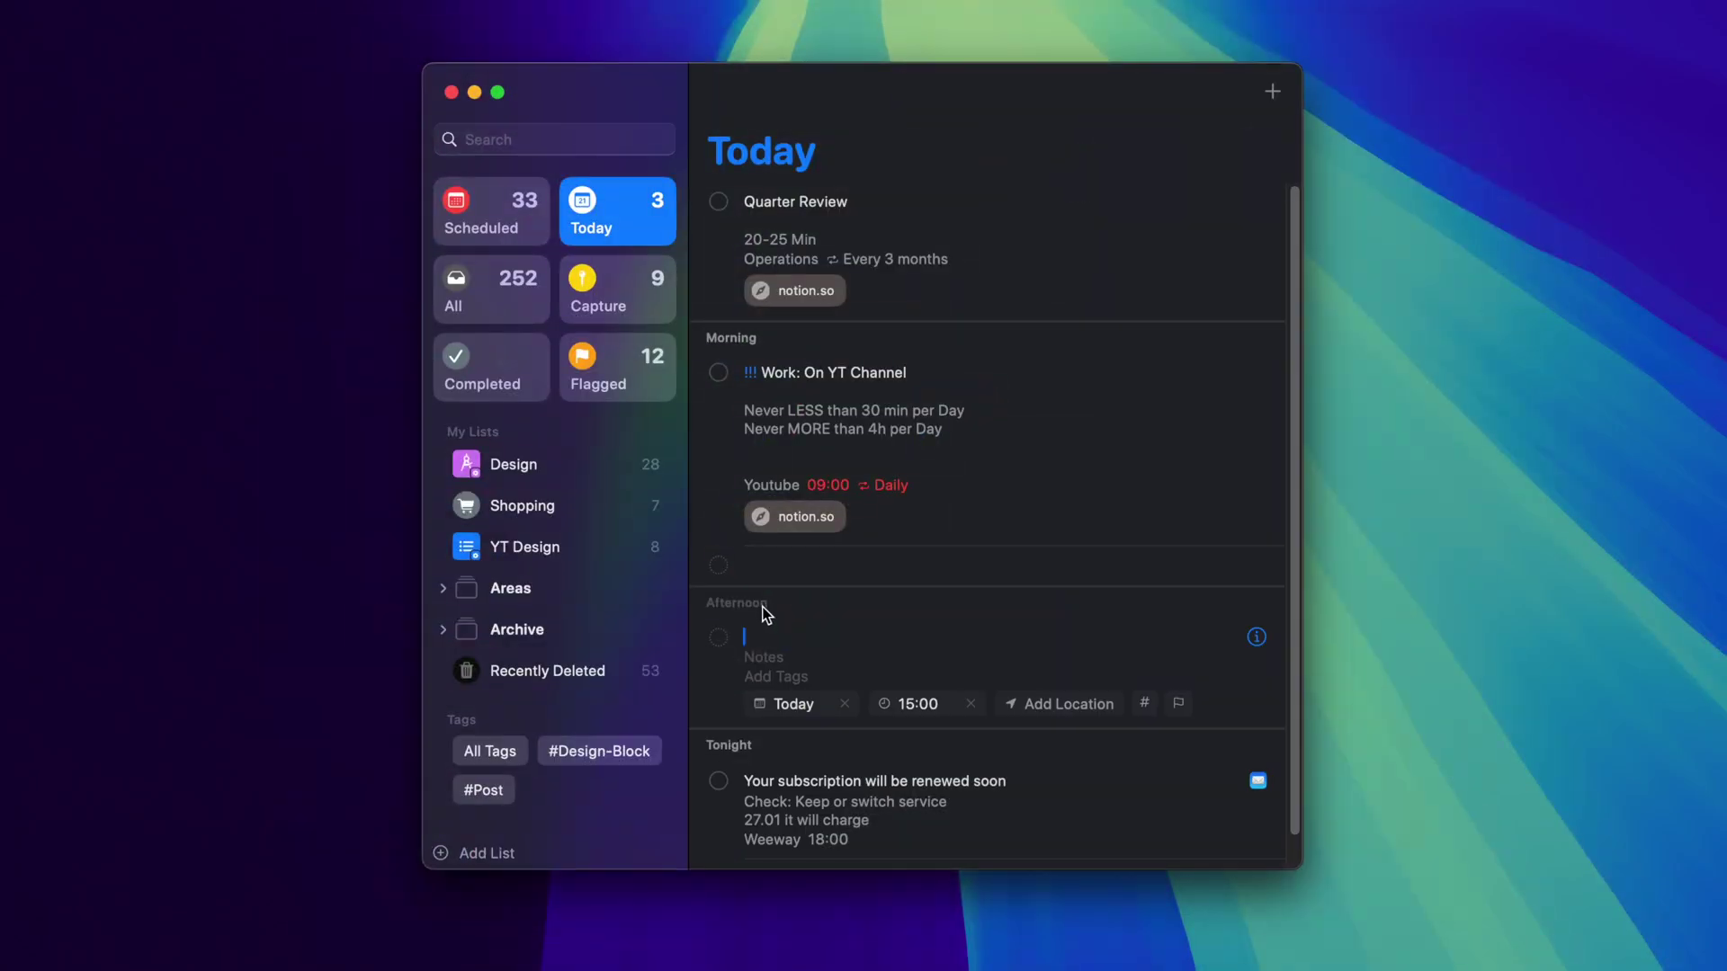
text(Pay rent)
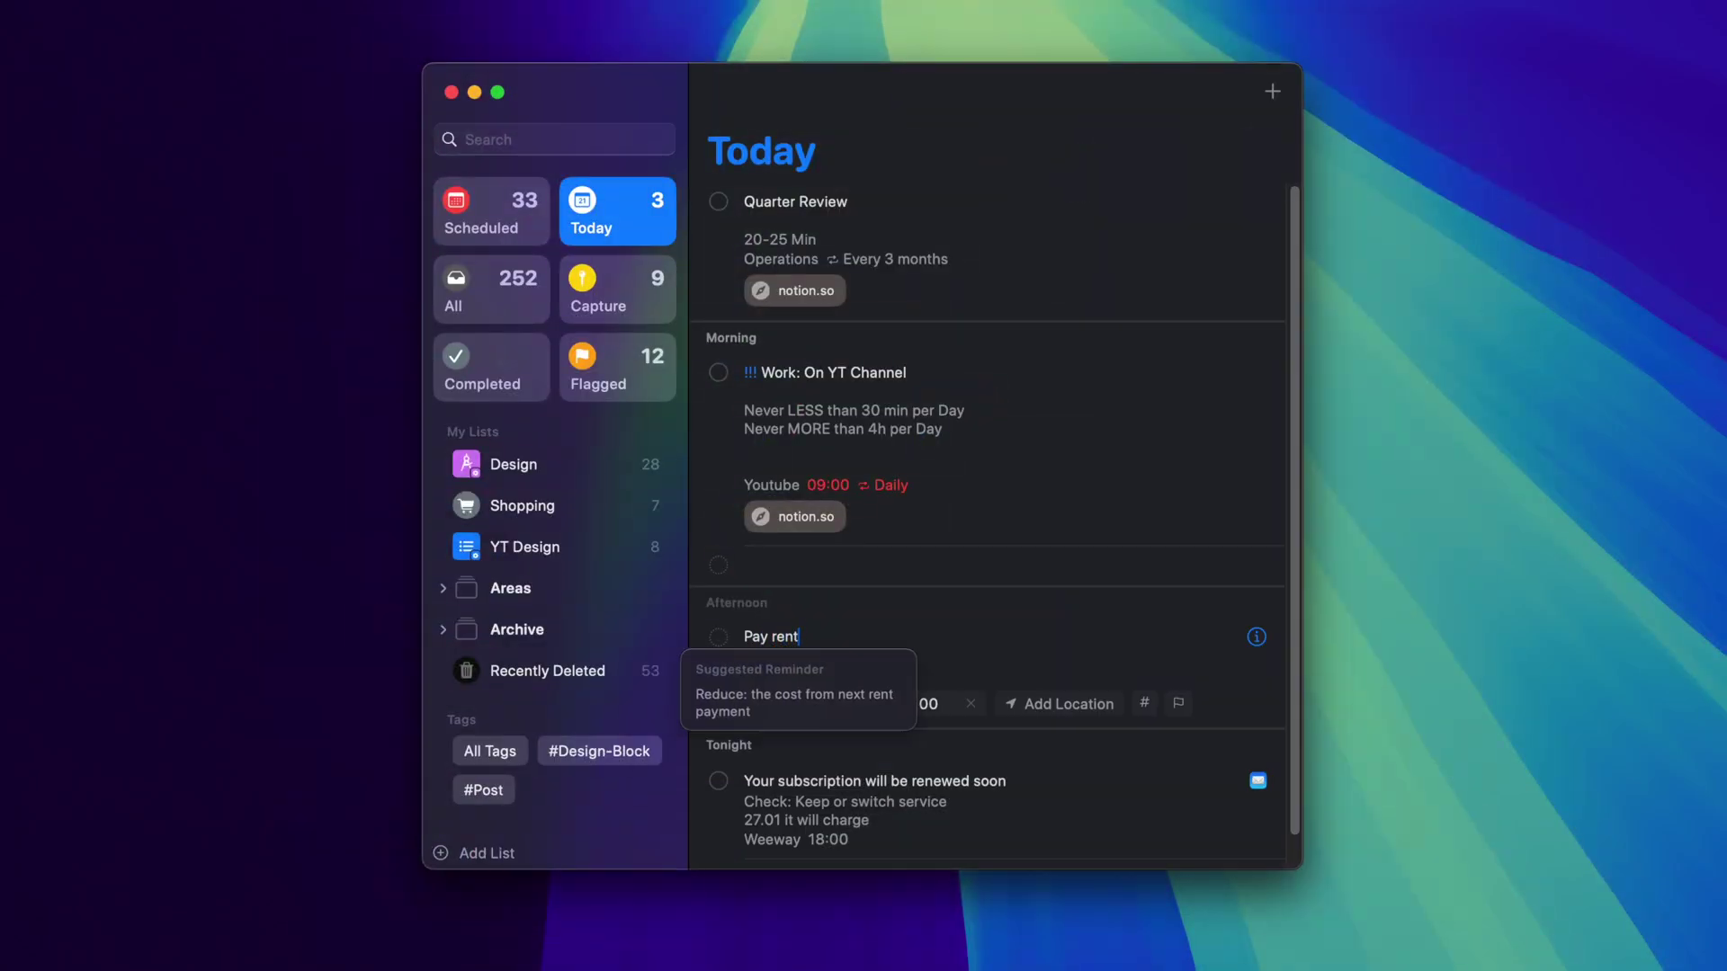
key(Return)
click(1334, 552)
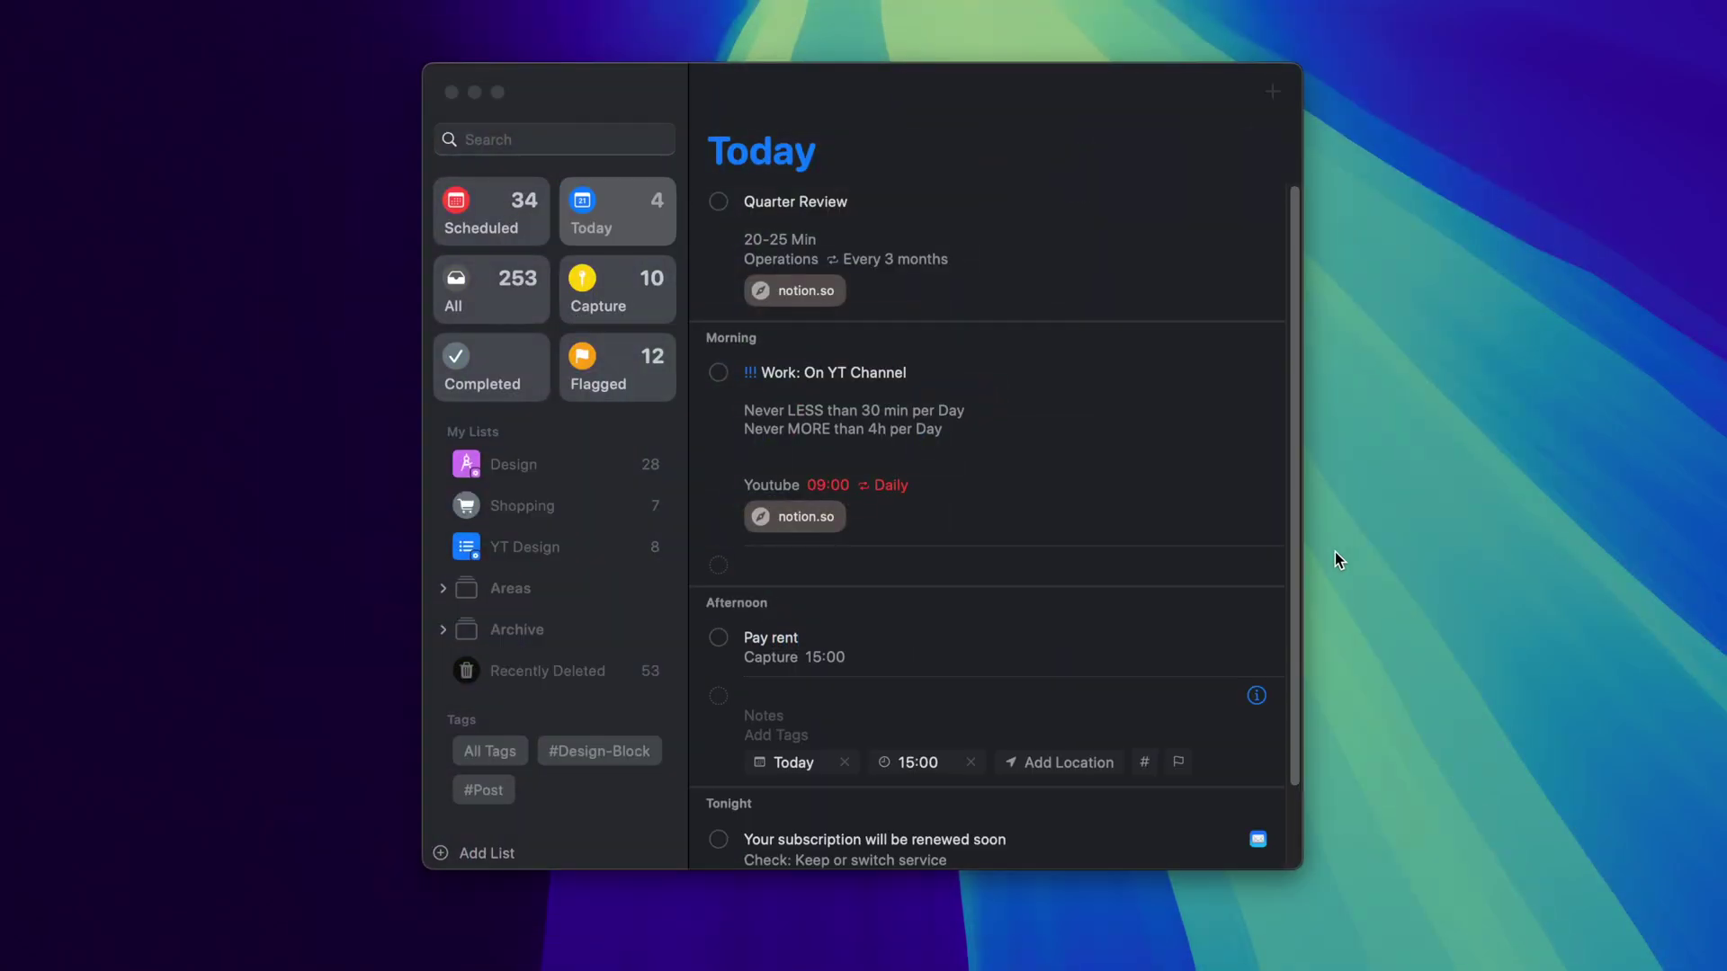
click(1205, 491)
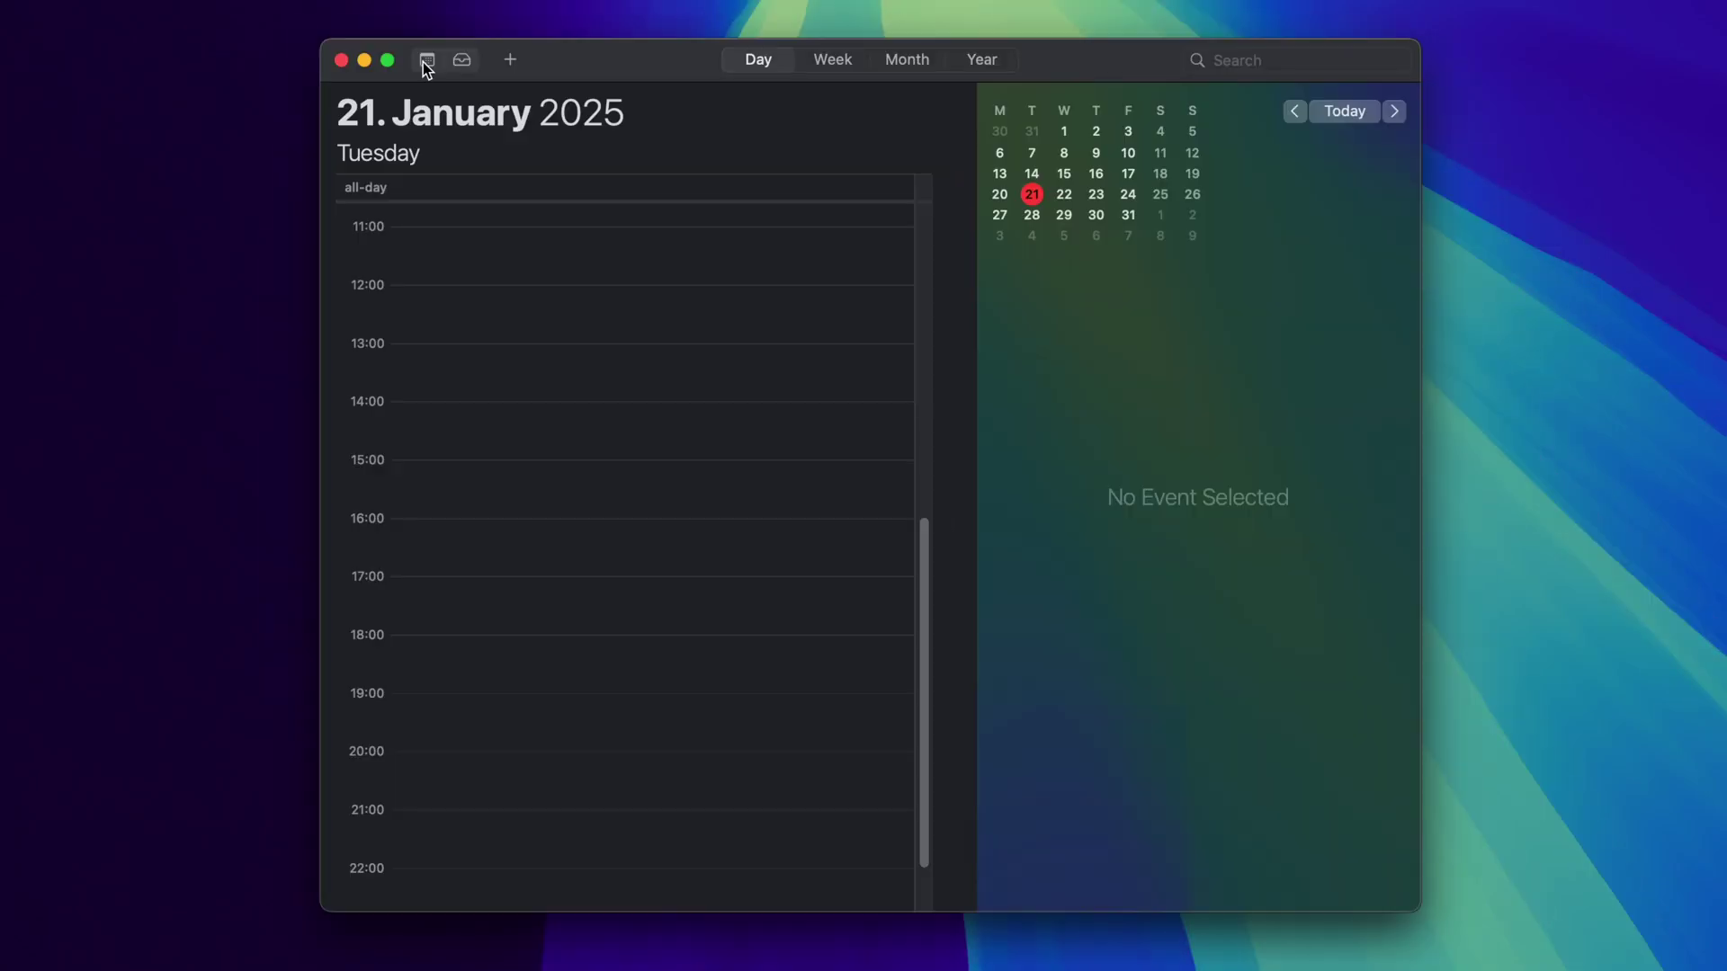
Show Scheduled Reminders from the calendar list, hide the sidebar, and deselect Pay rent.
click(424, 61)
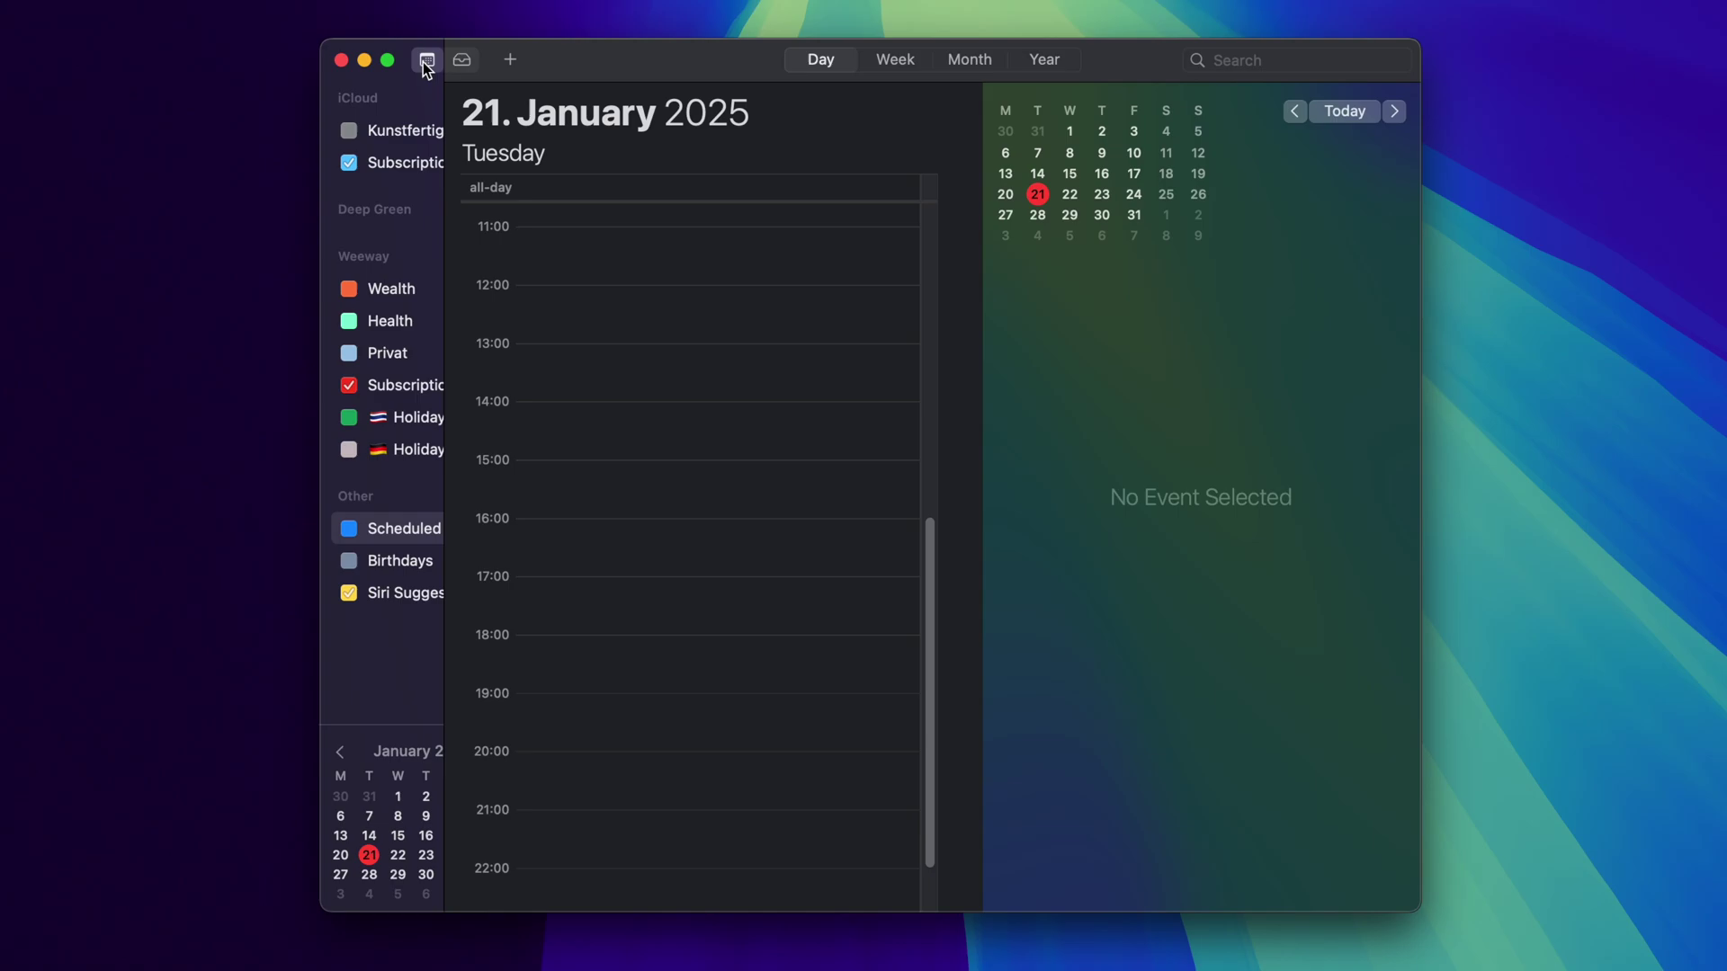
click(349, 530)
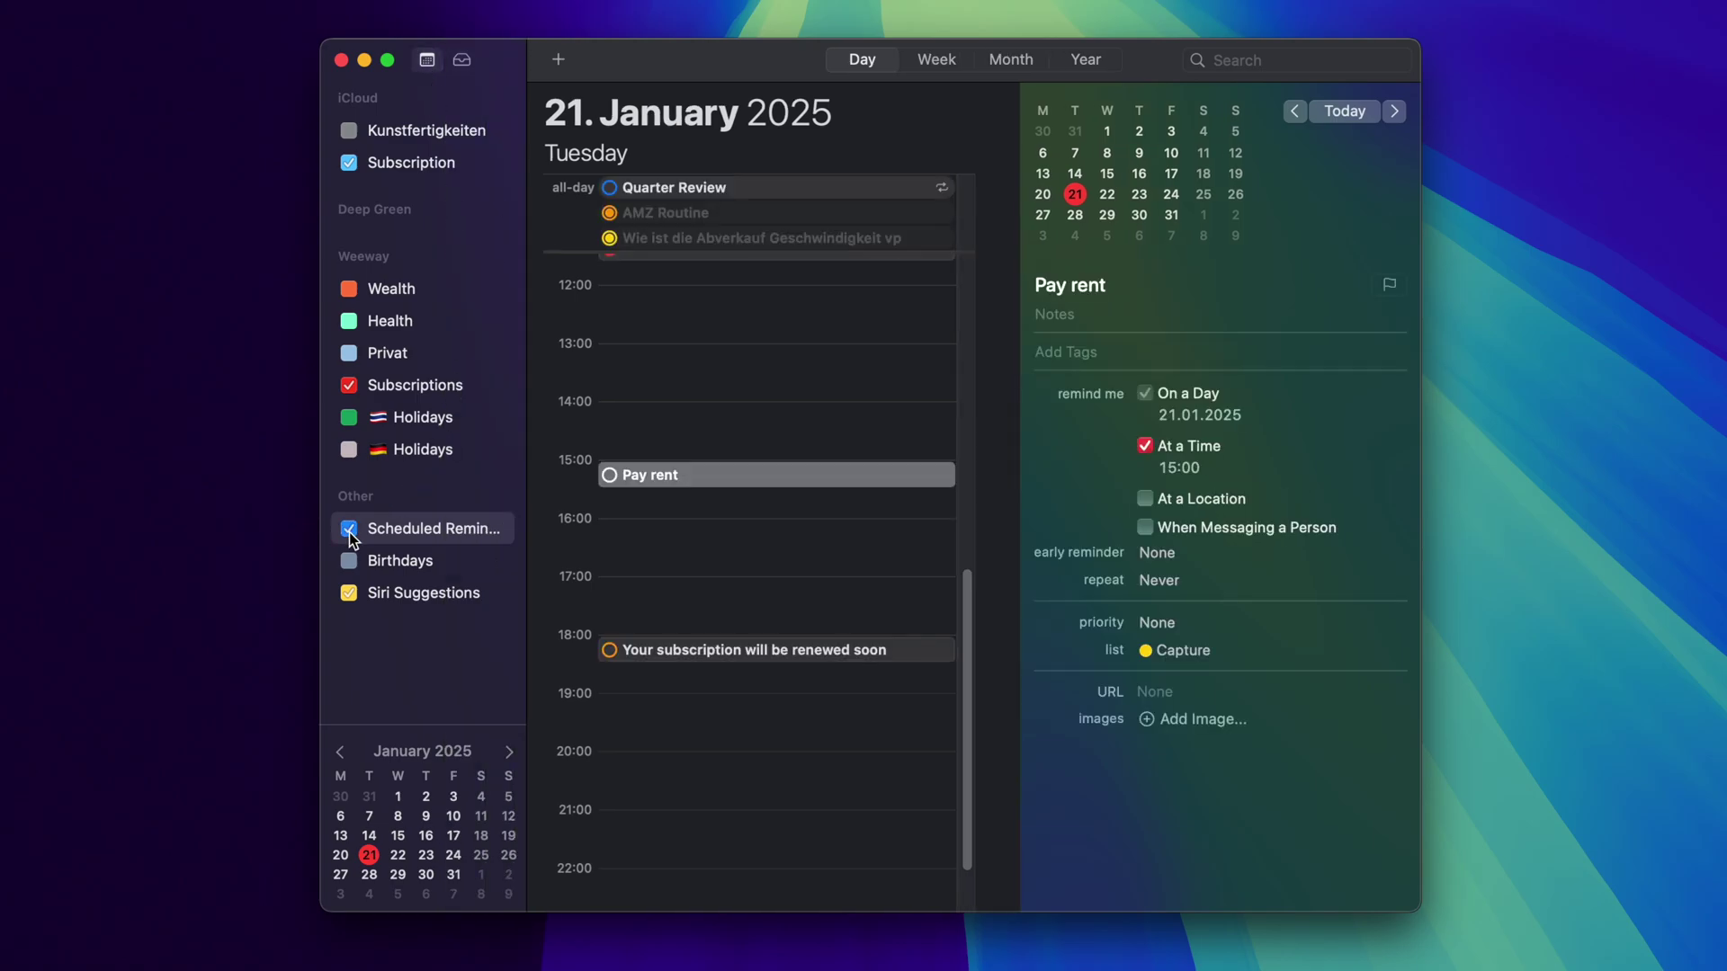
click(431, 65)
click(1468, 237)
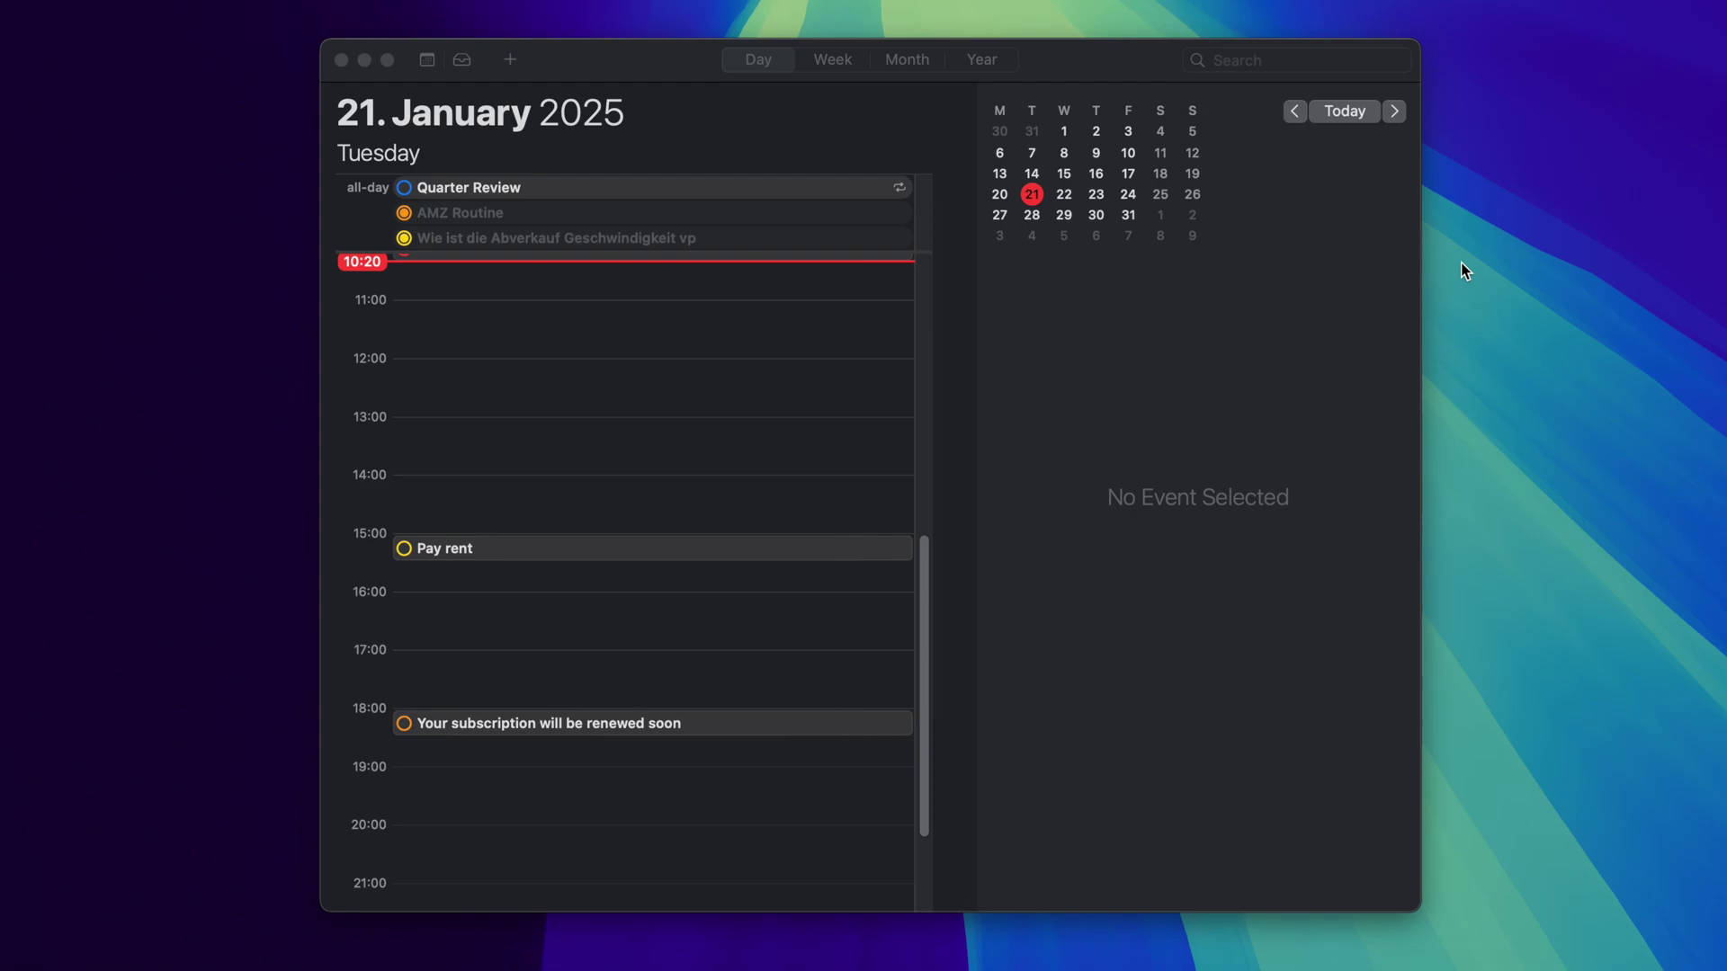
Create a 16:00 'Lets grab some coffee' event at The Wood Land with a note, then open it in Maps.
double_click(506, 591)
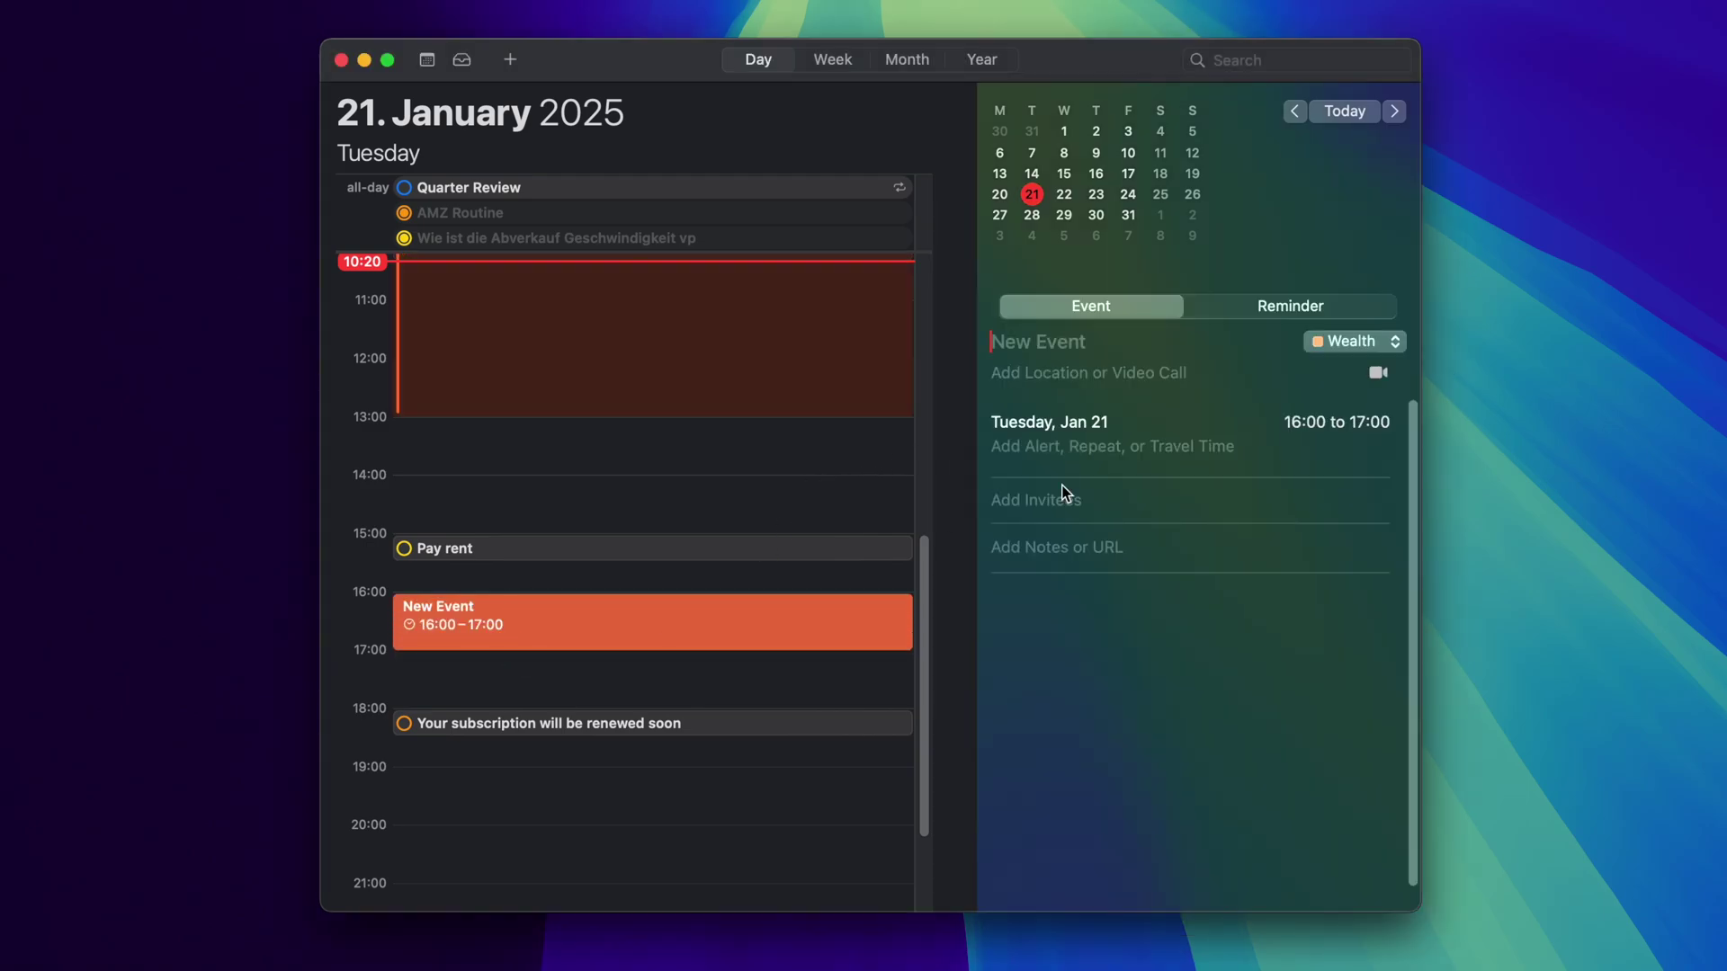
text(Lets grab some coffee)
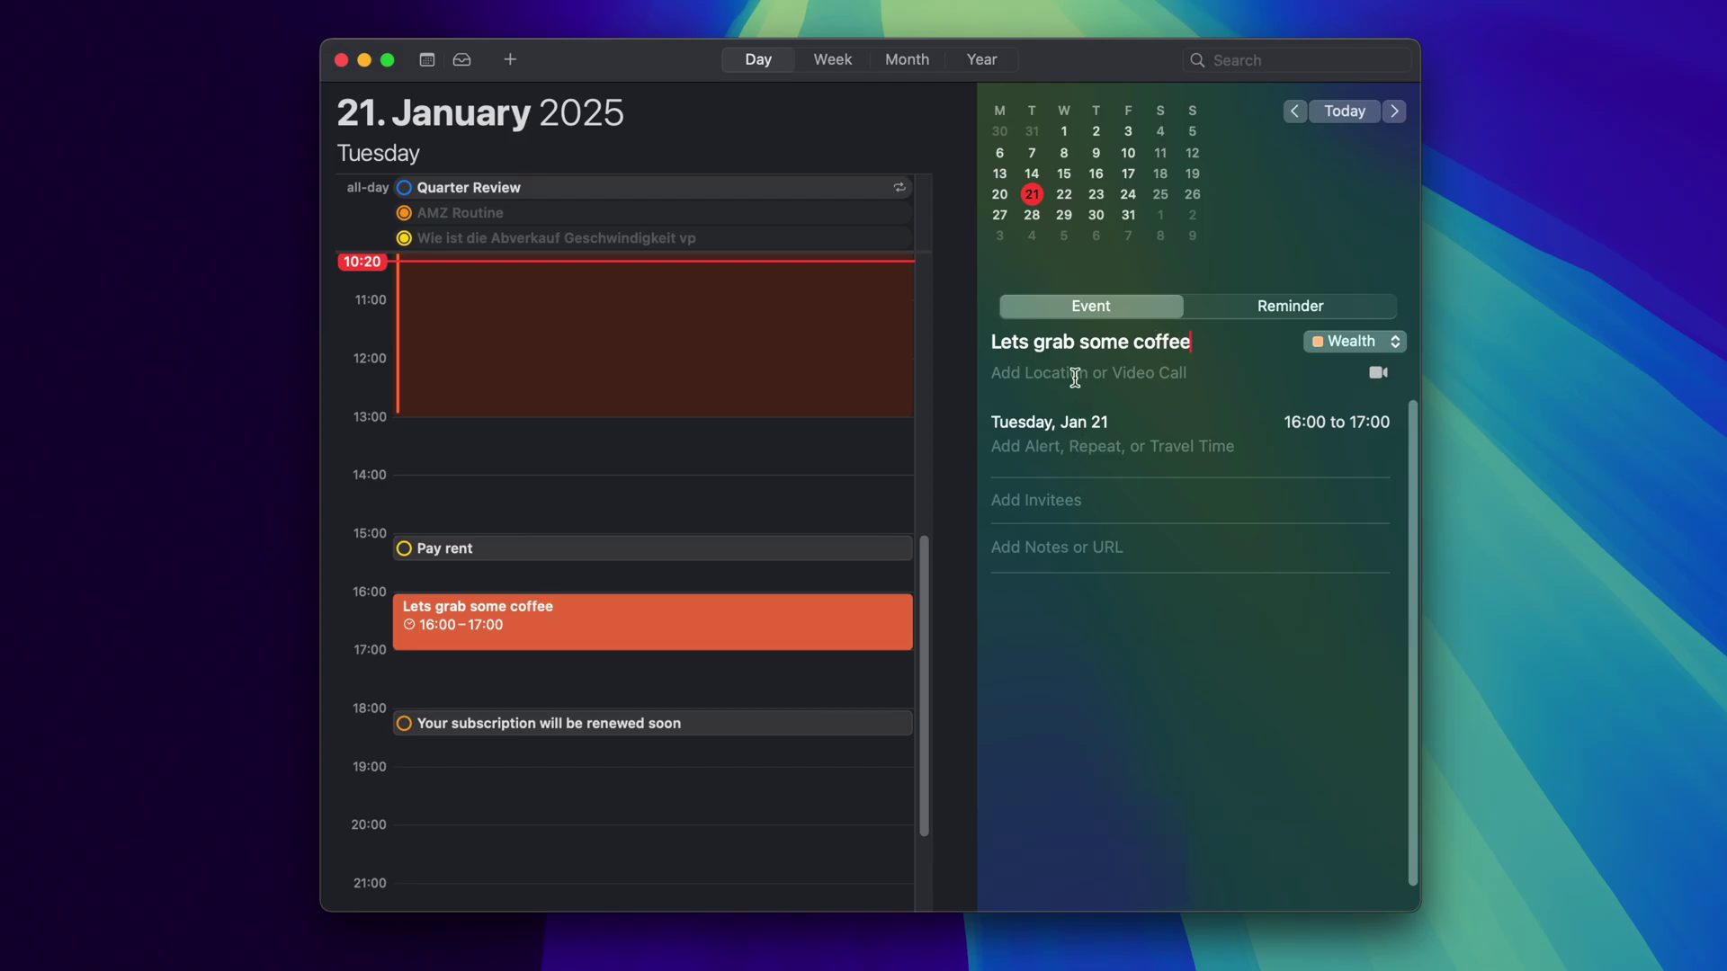
click(1071, 374)
text(the)
click(1080, 443)
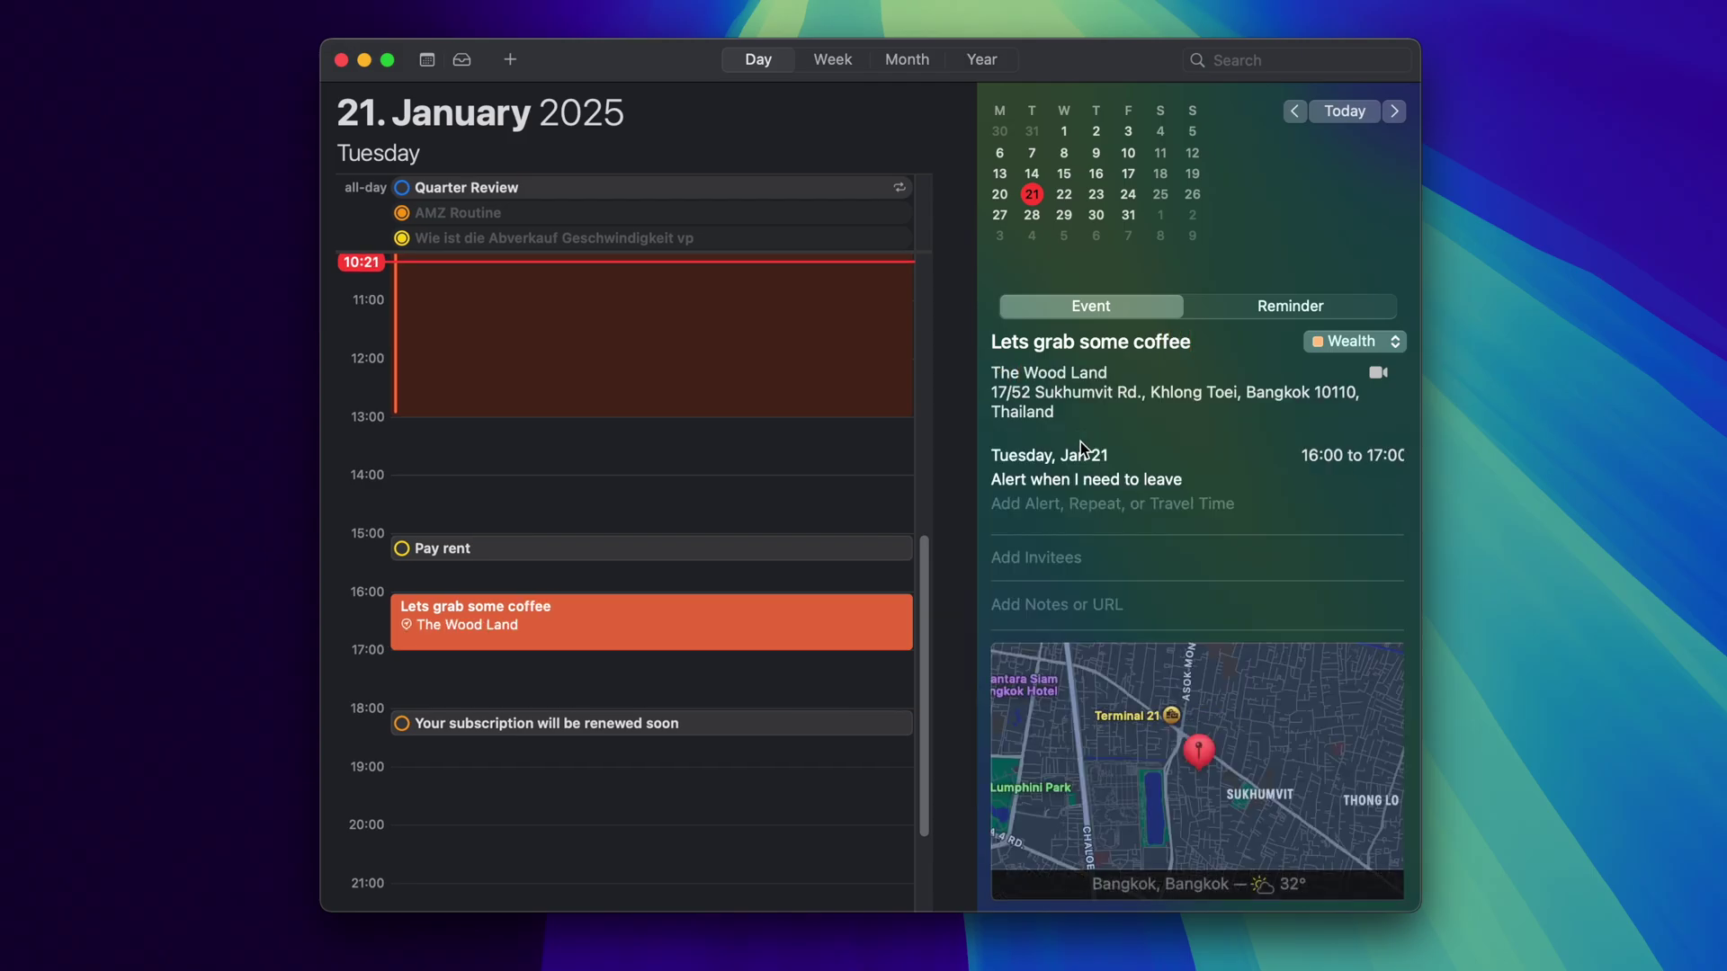
click(1070, 605)
text(best cof)
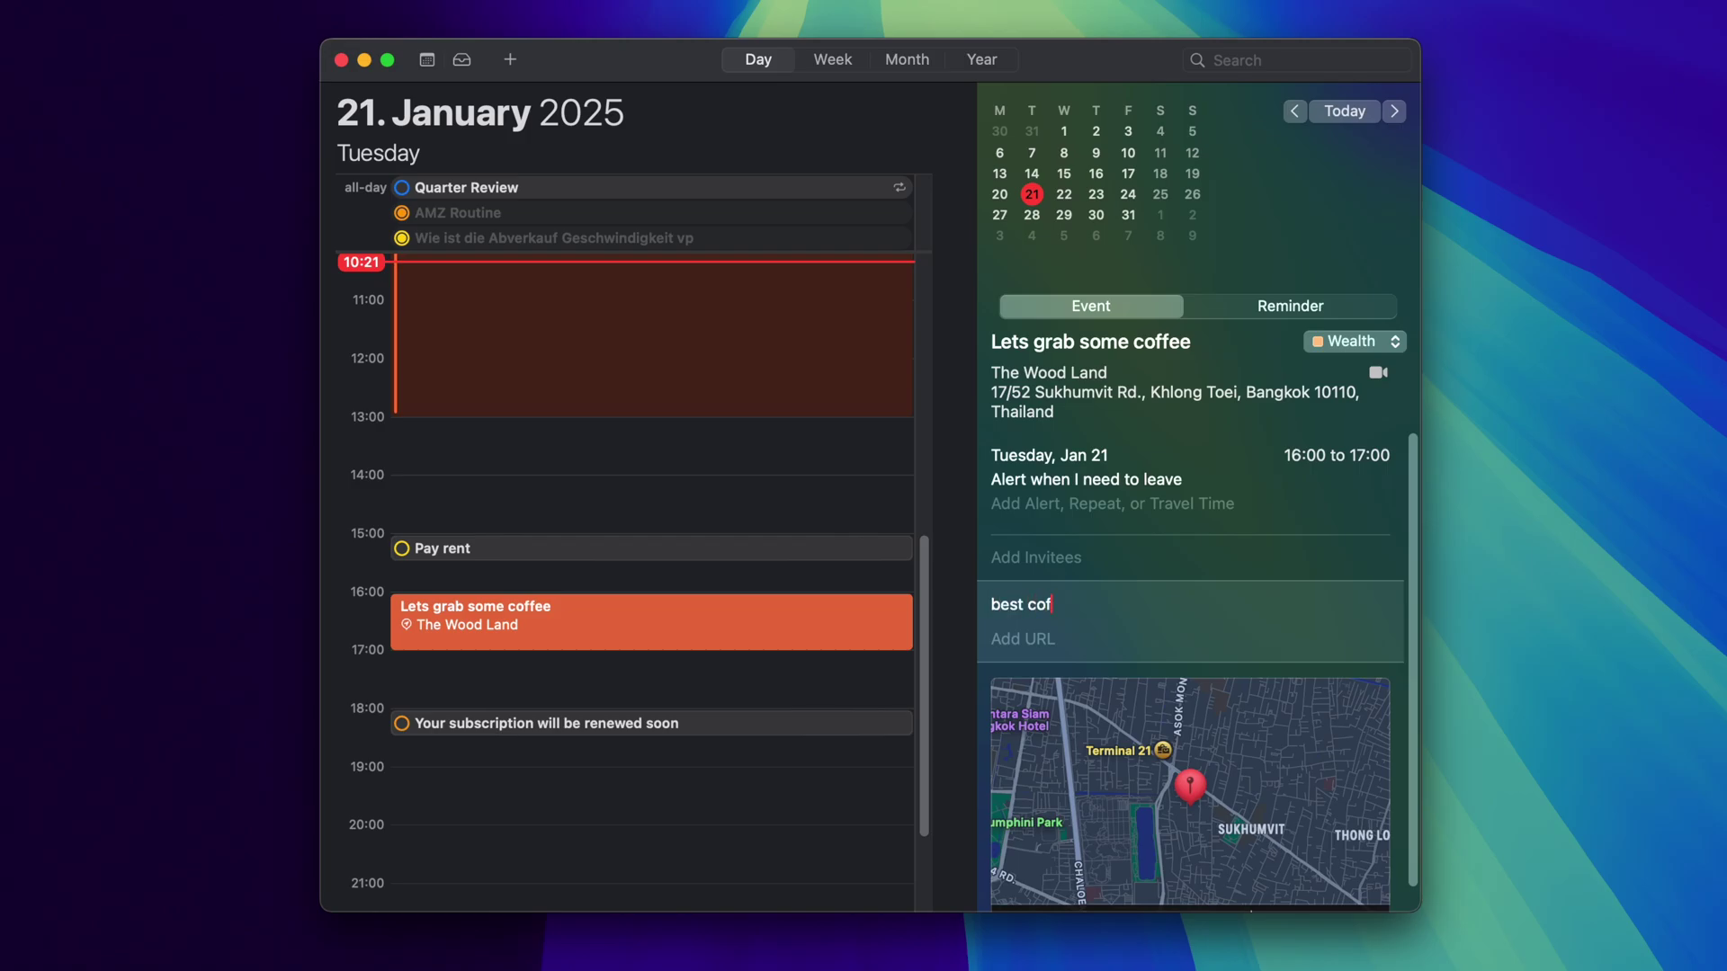
text(fee shop in bangk)
click(1151, 823)
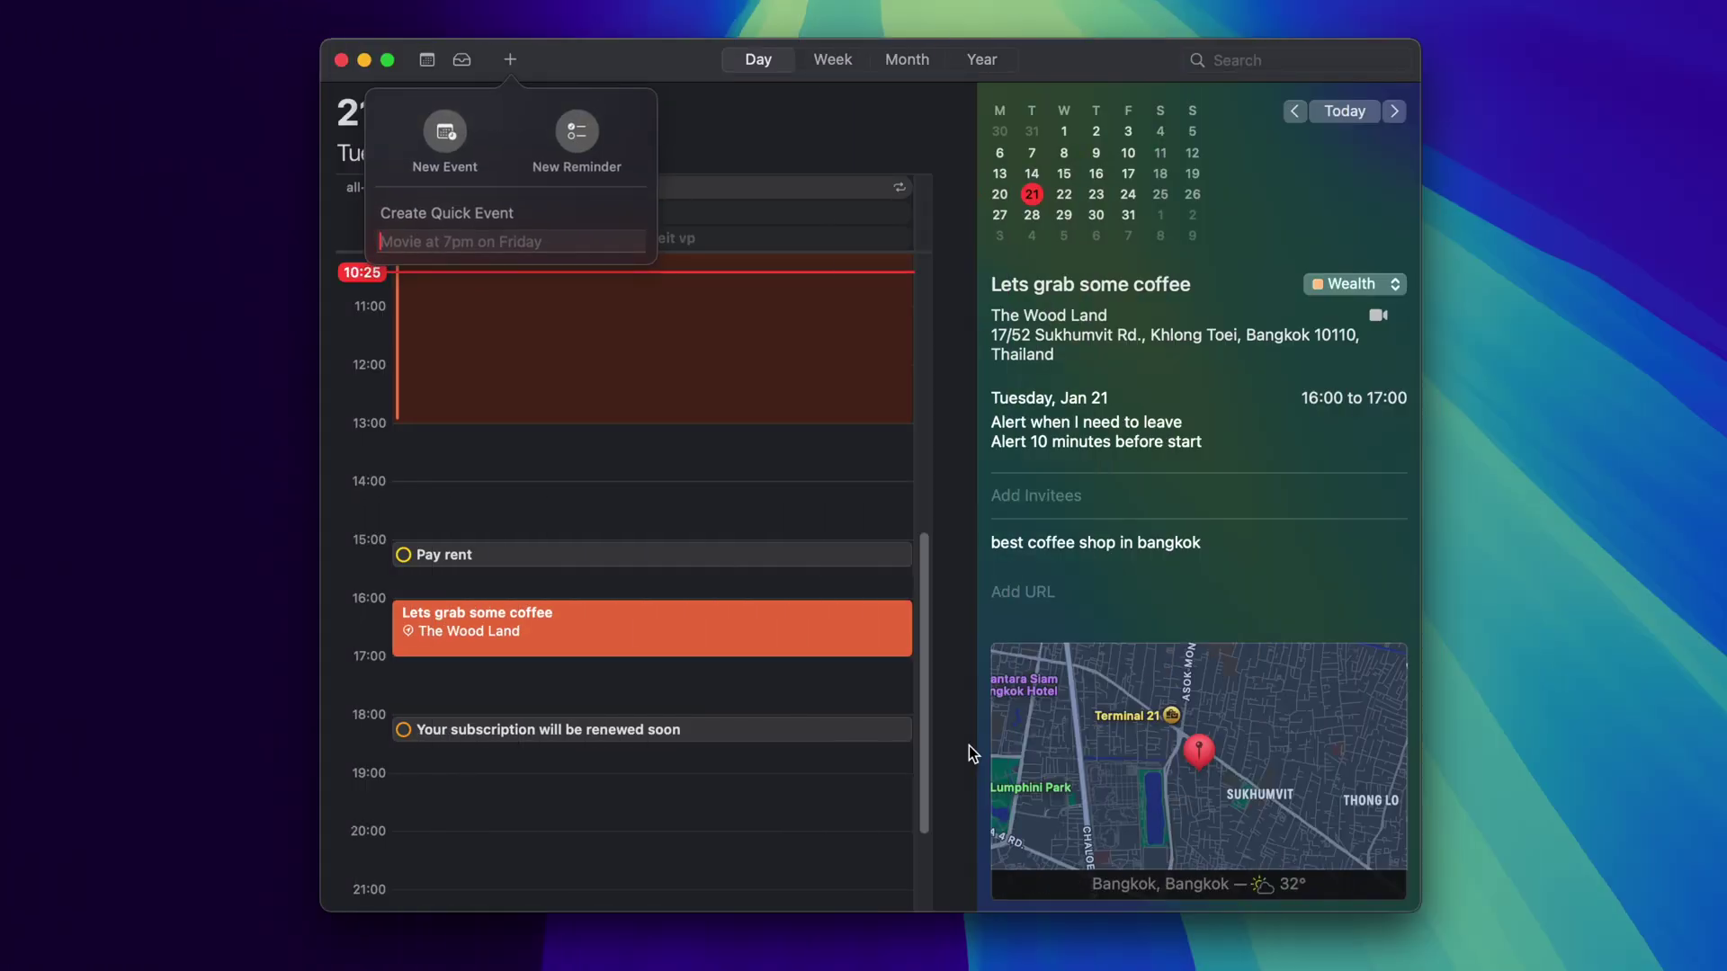
Quick-add 'movie at 7pm on friday', creating a 19:00–20:00 movie event on 24 January.
text(movie at )
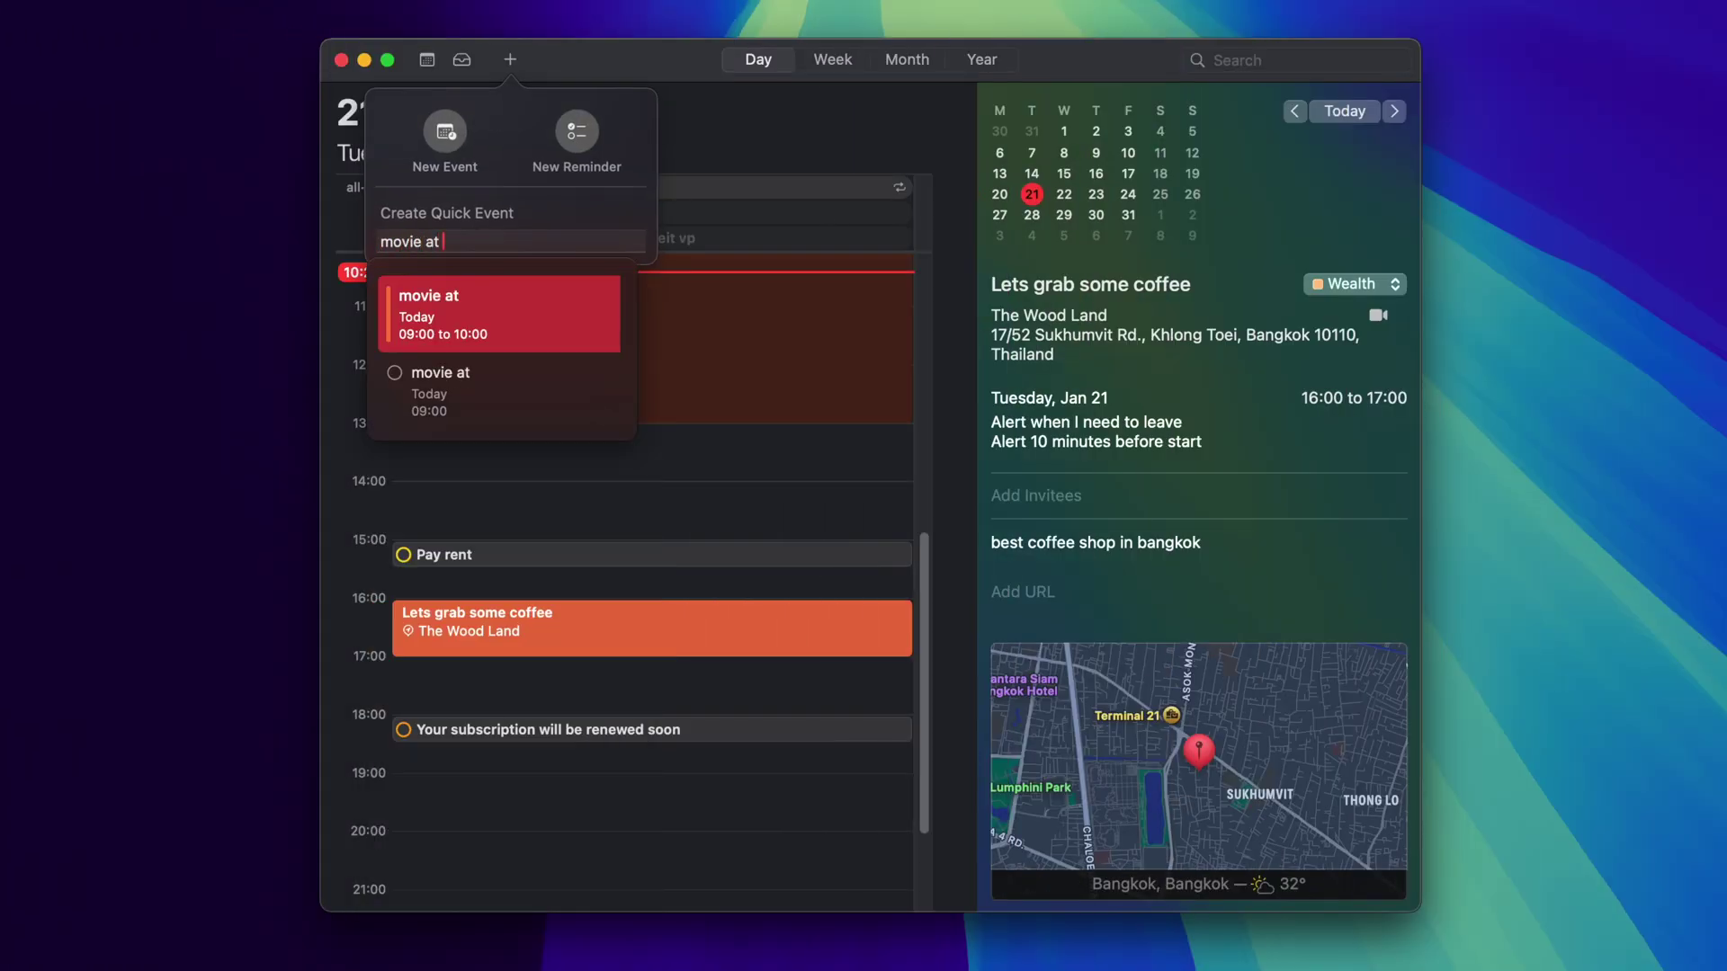
text(7pm on friday)
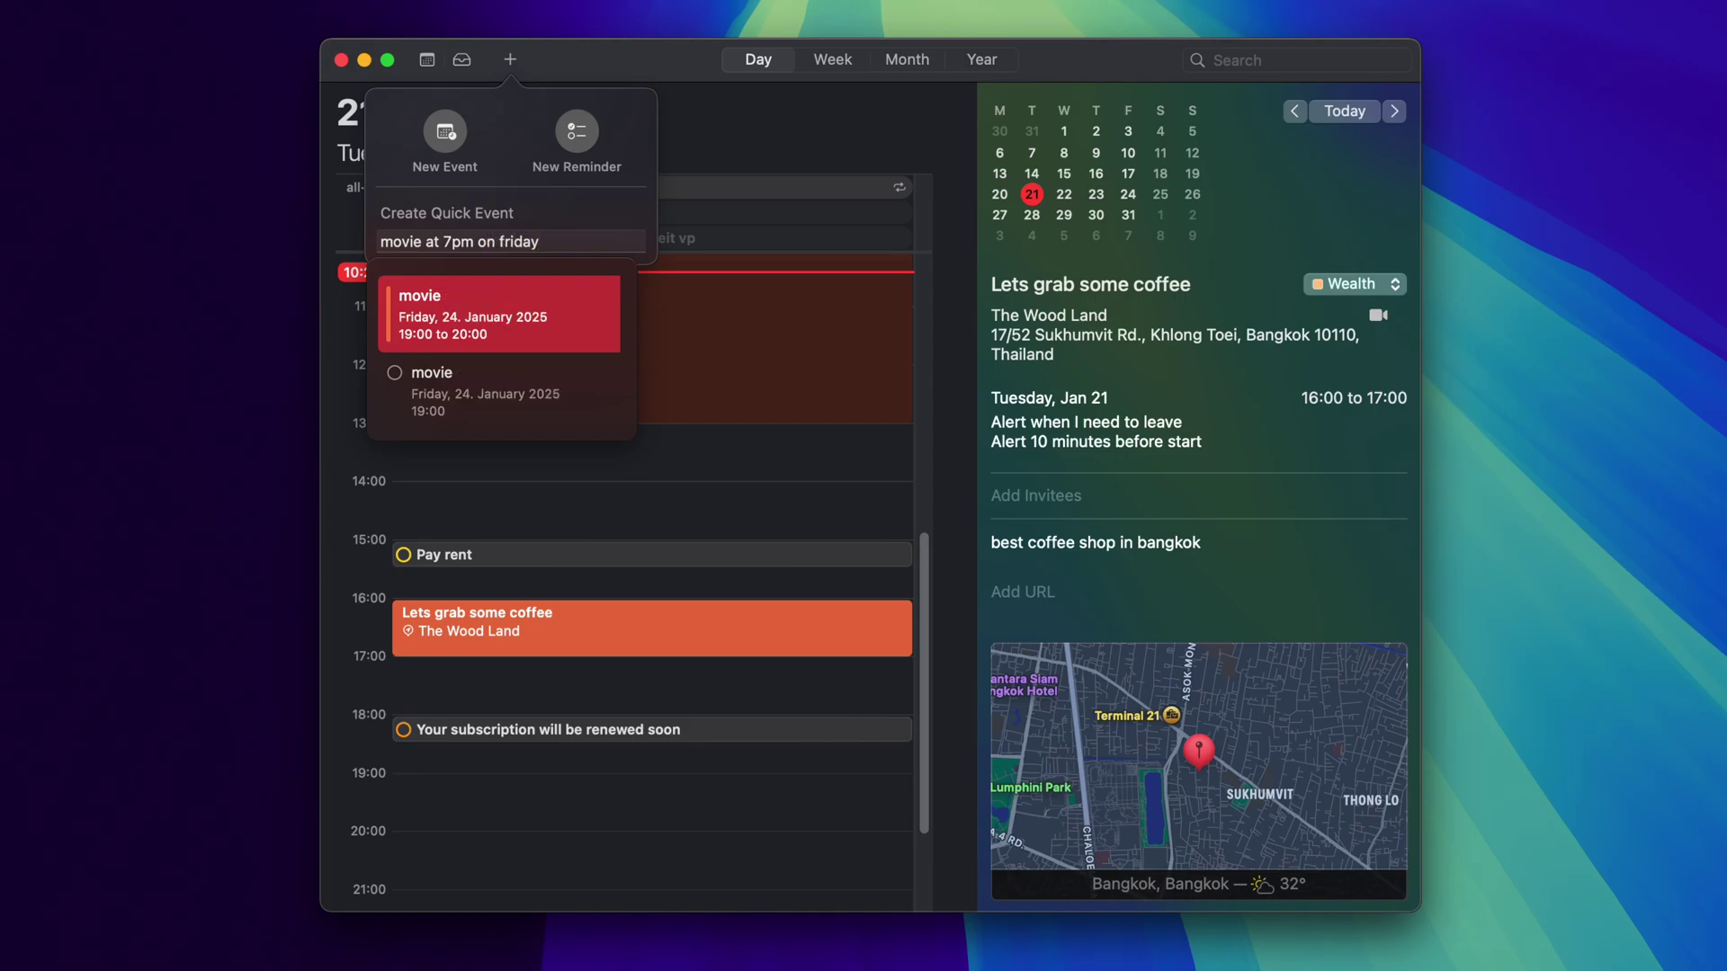
key(Return)
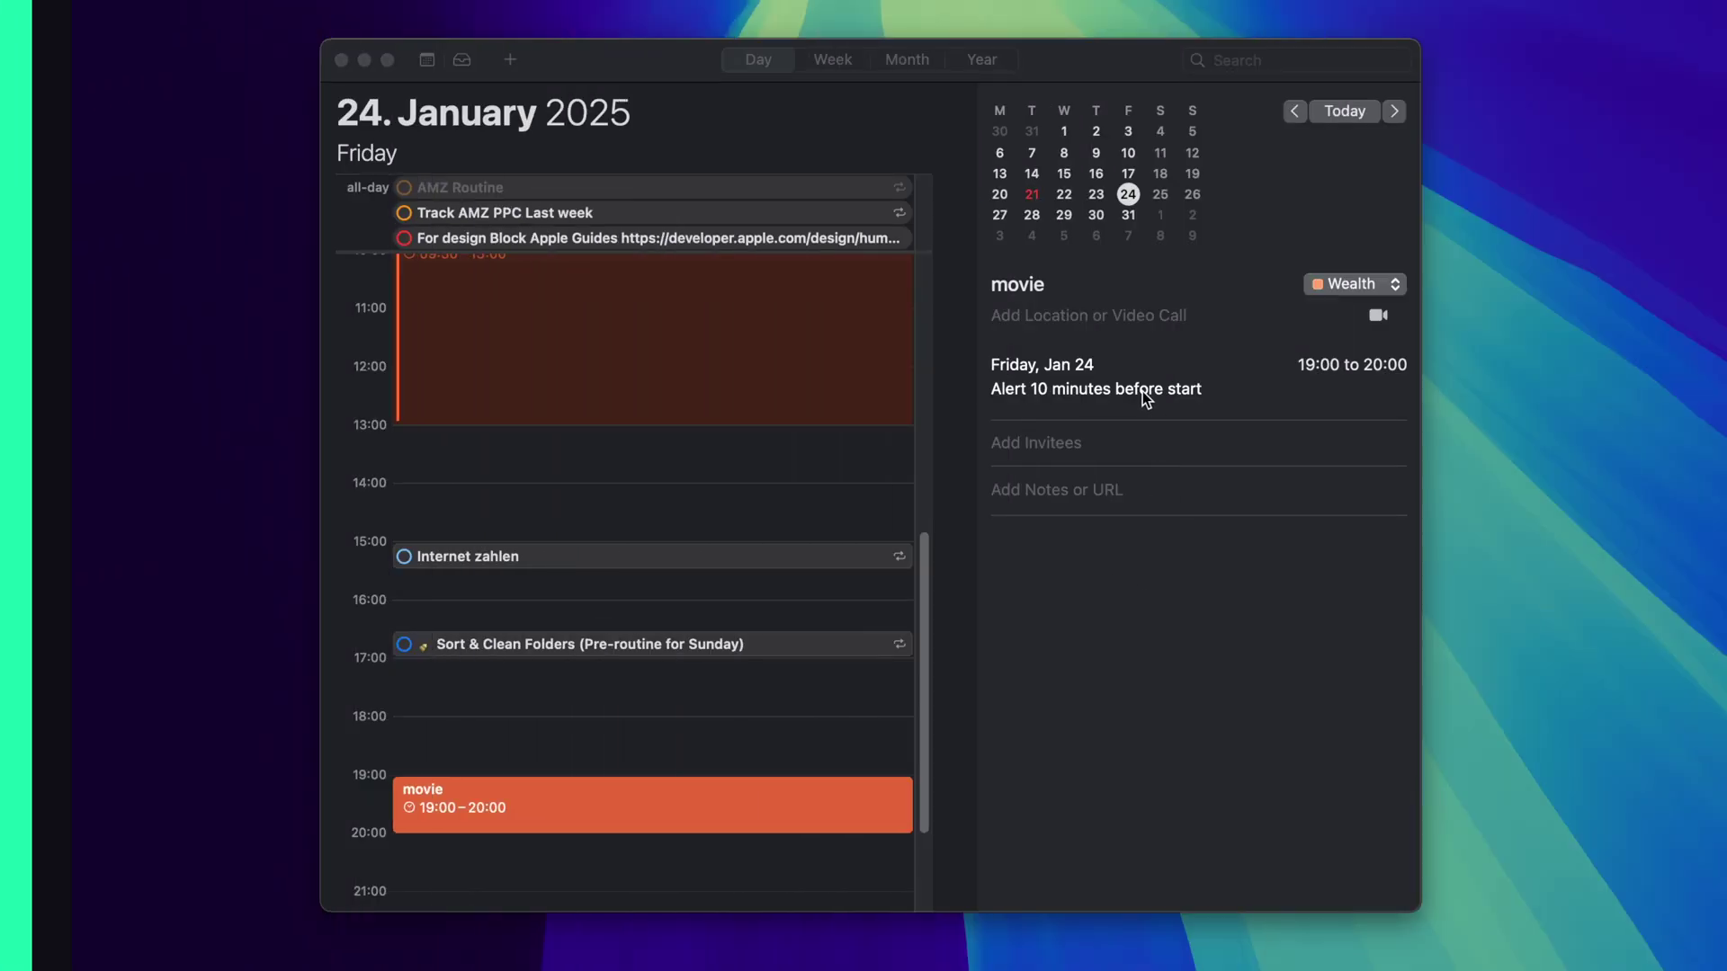
Give the movie 30 minutes of travel time and drag out a new 14:00 Friday event.
click(1142, 392)
click(1110, 466)
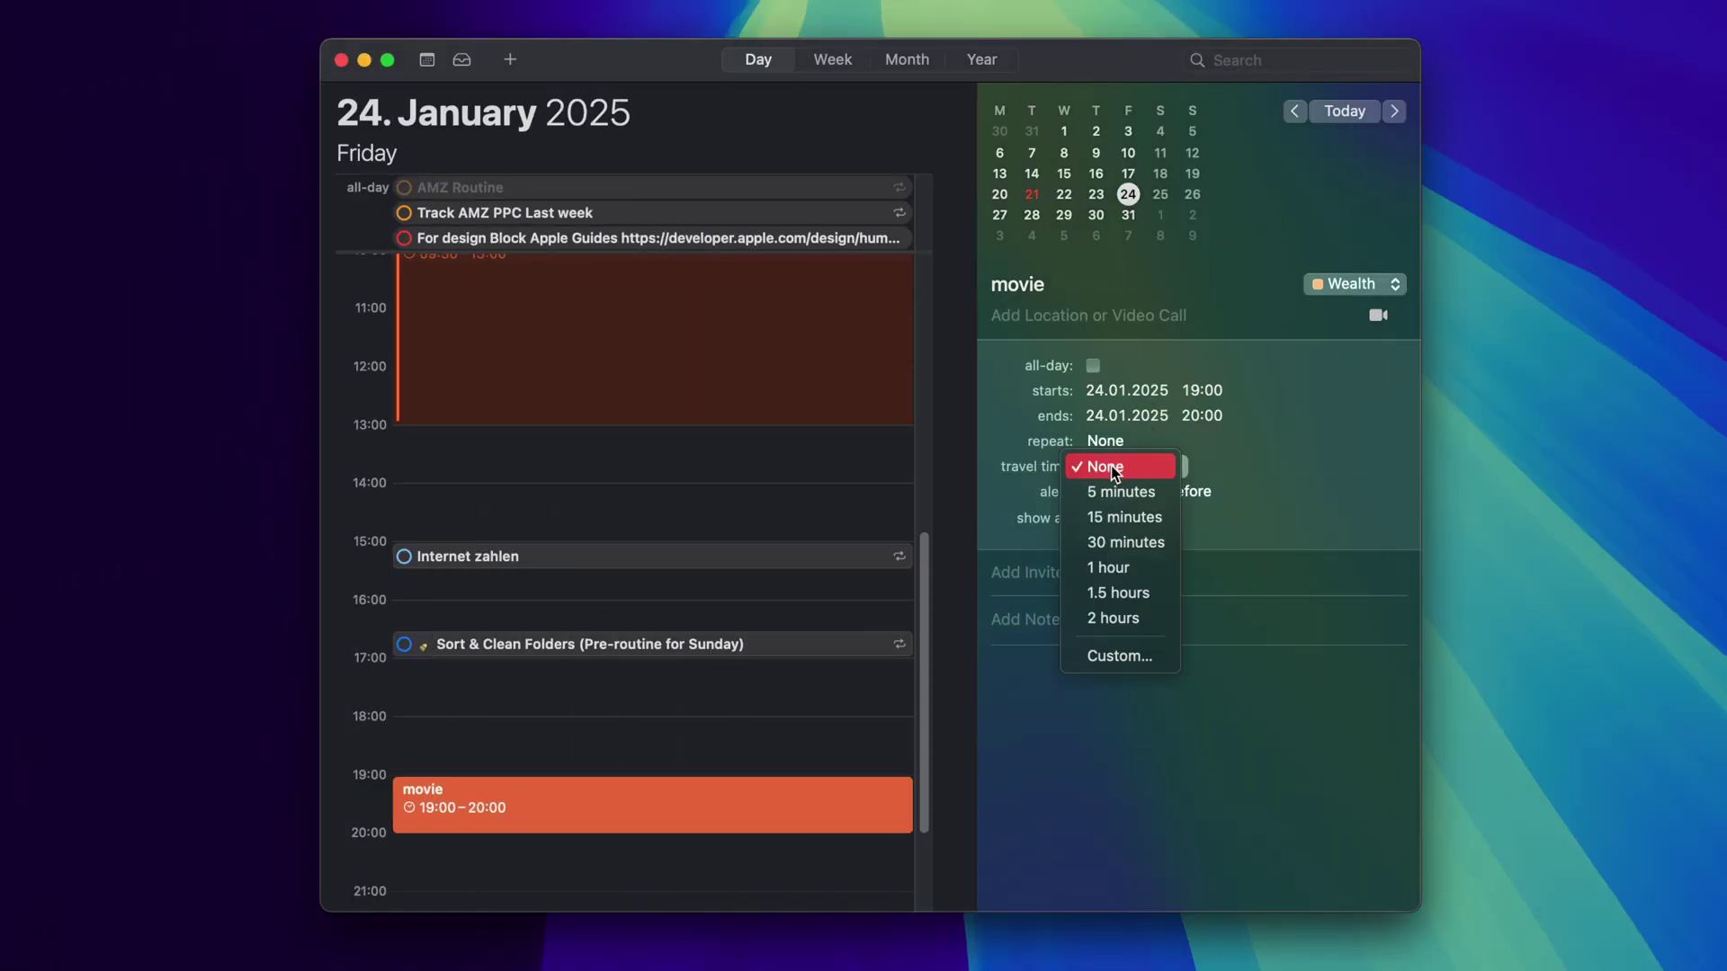
click(1117, 543)
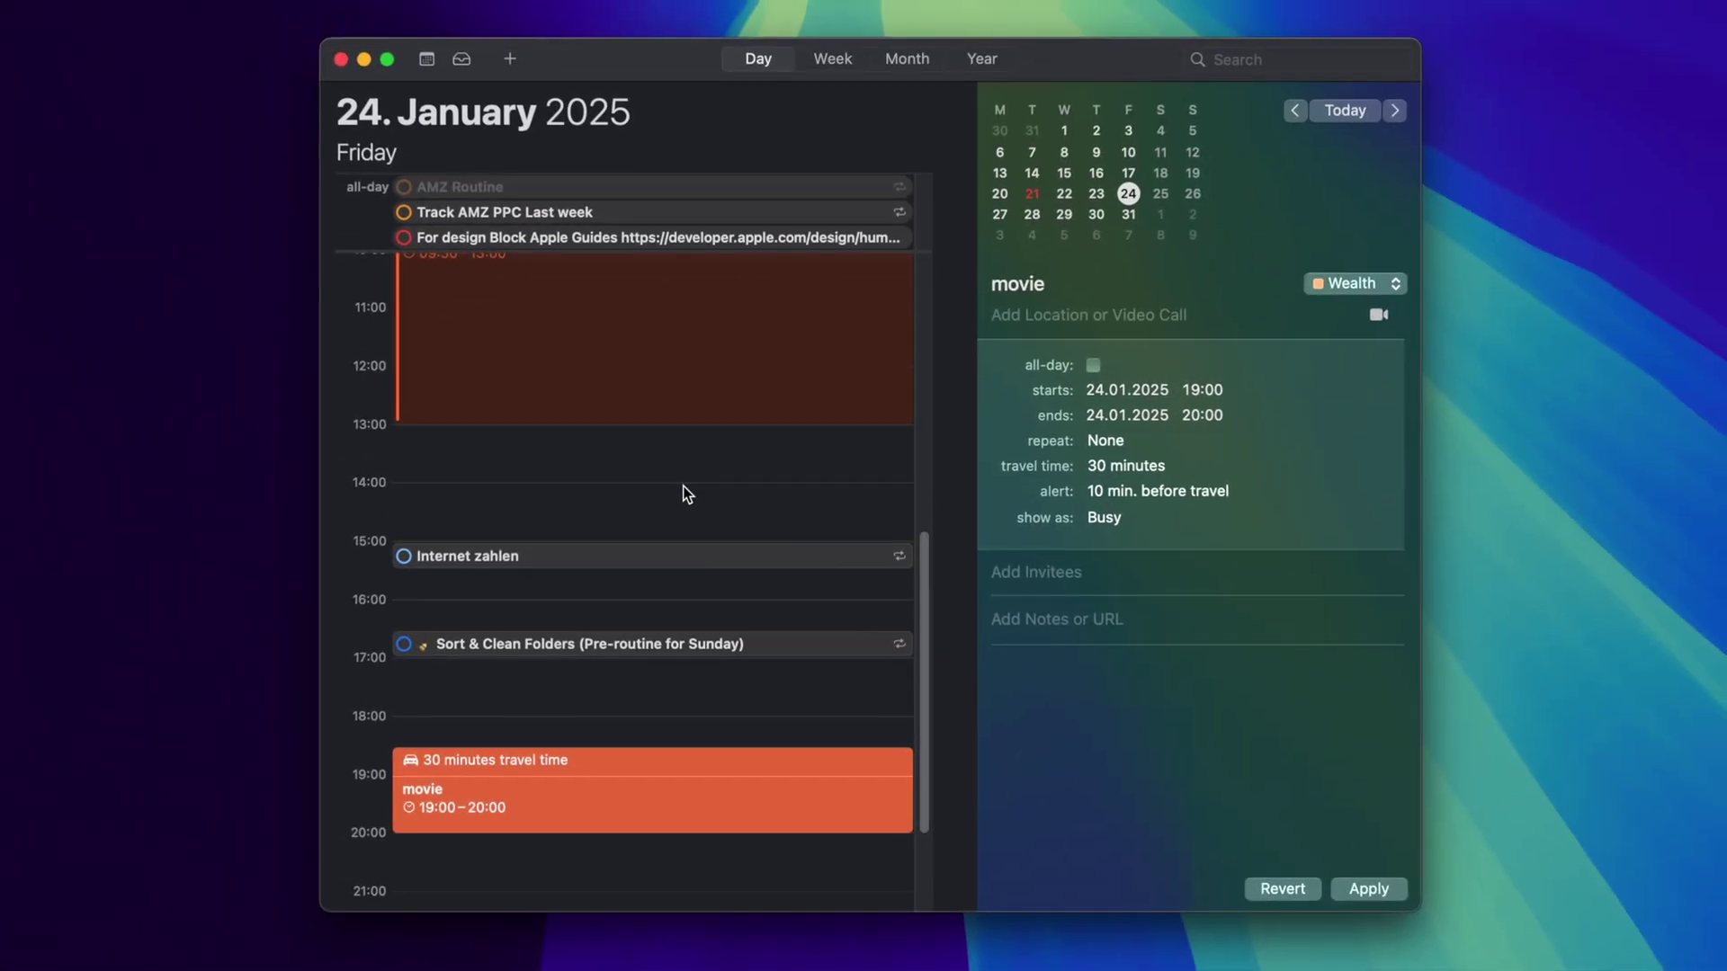
drag(683, 485, 680, 537)
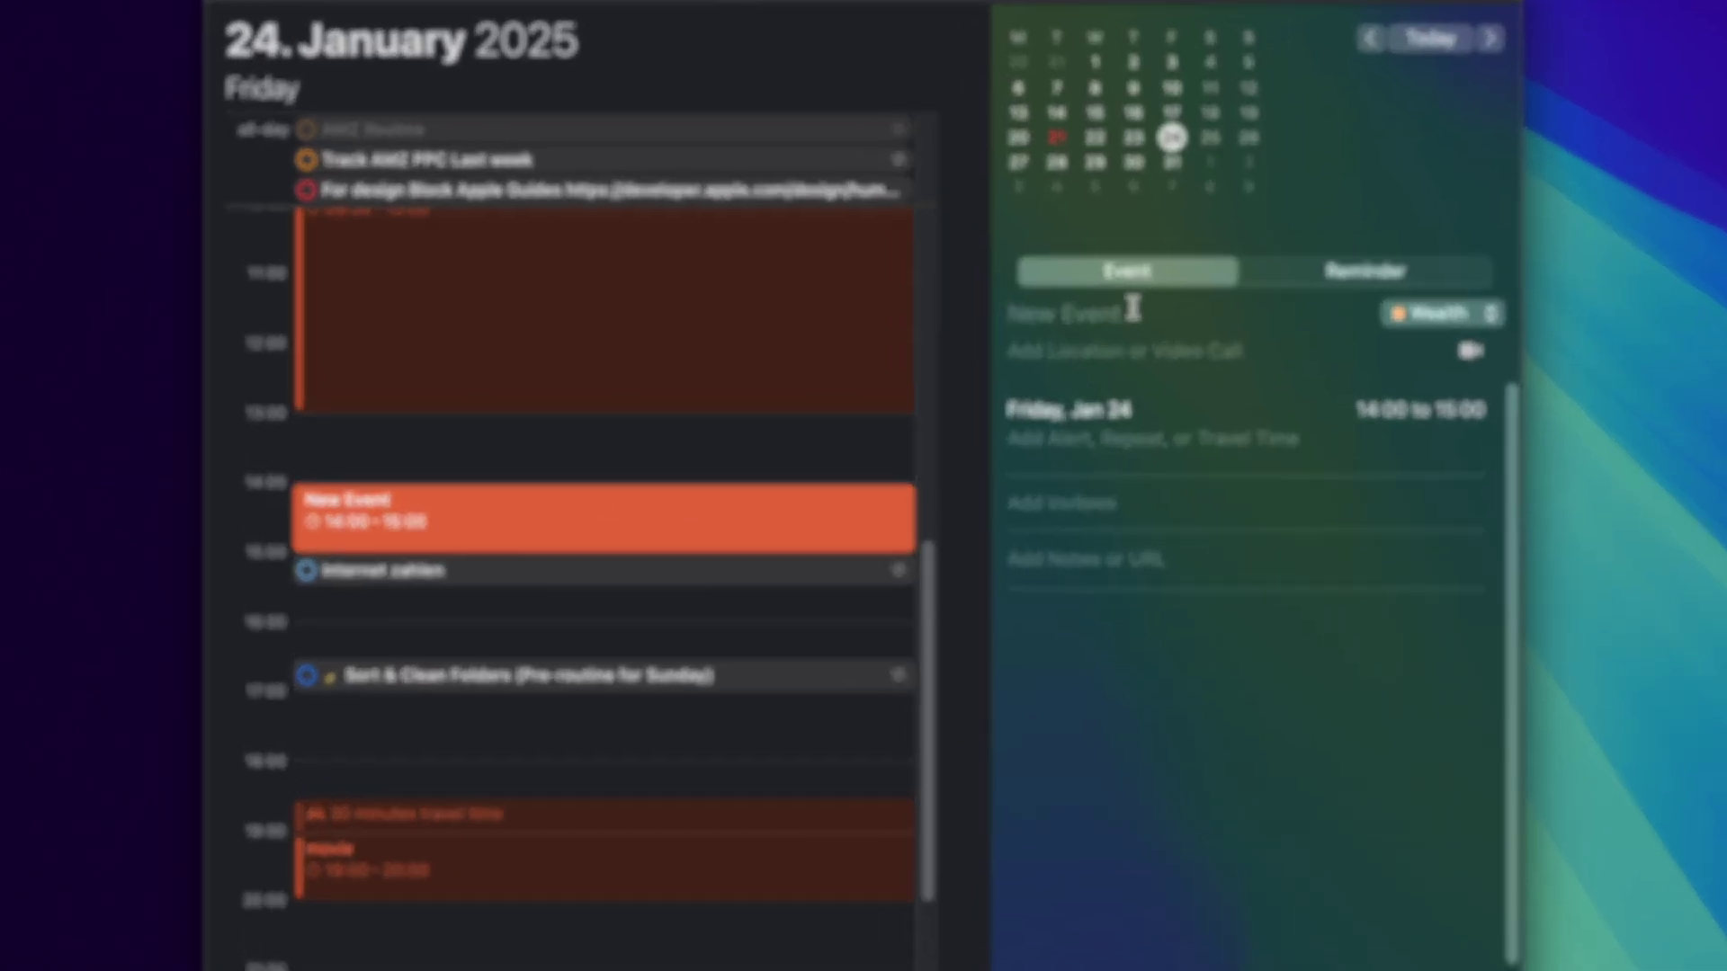
Title the Friday 24 January 14:00–15:00 event 'prepare monthly update' and give it 30 minutes of travel time.
click(1093, 340)
text(prepare monthly update)
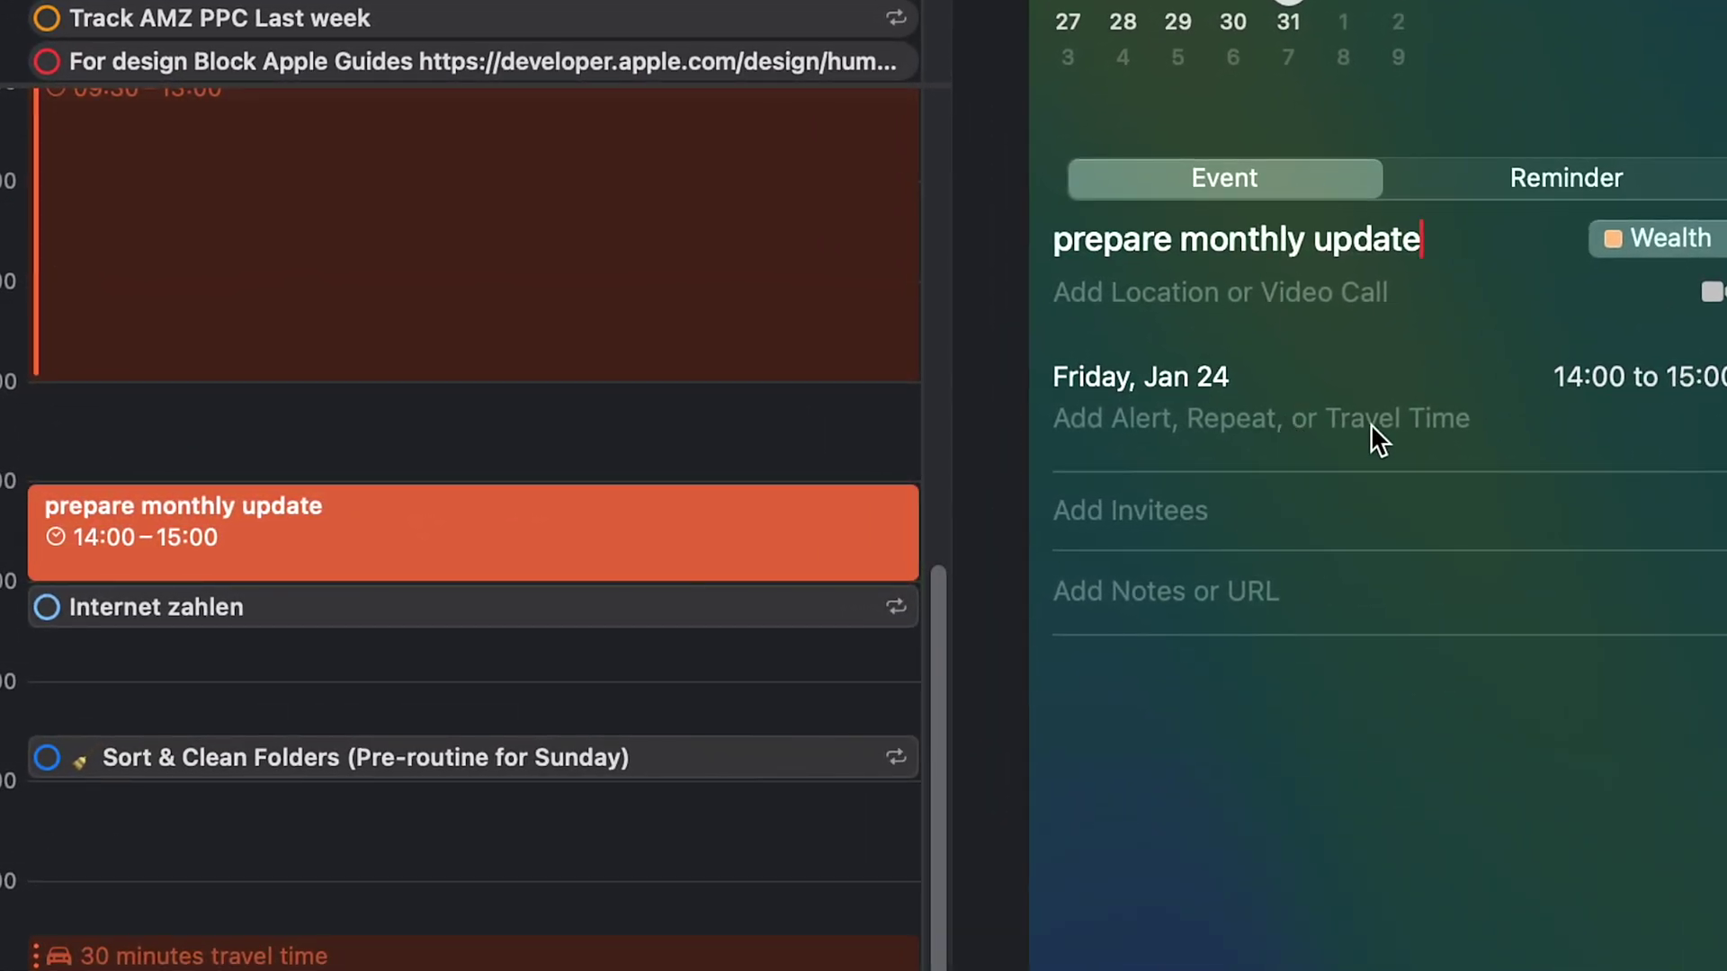
click(1370, 423)
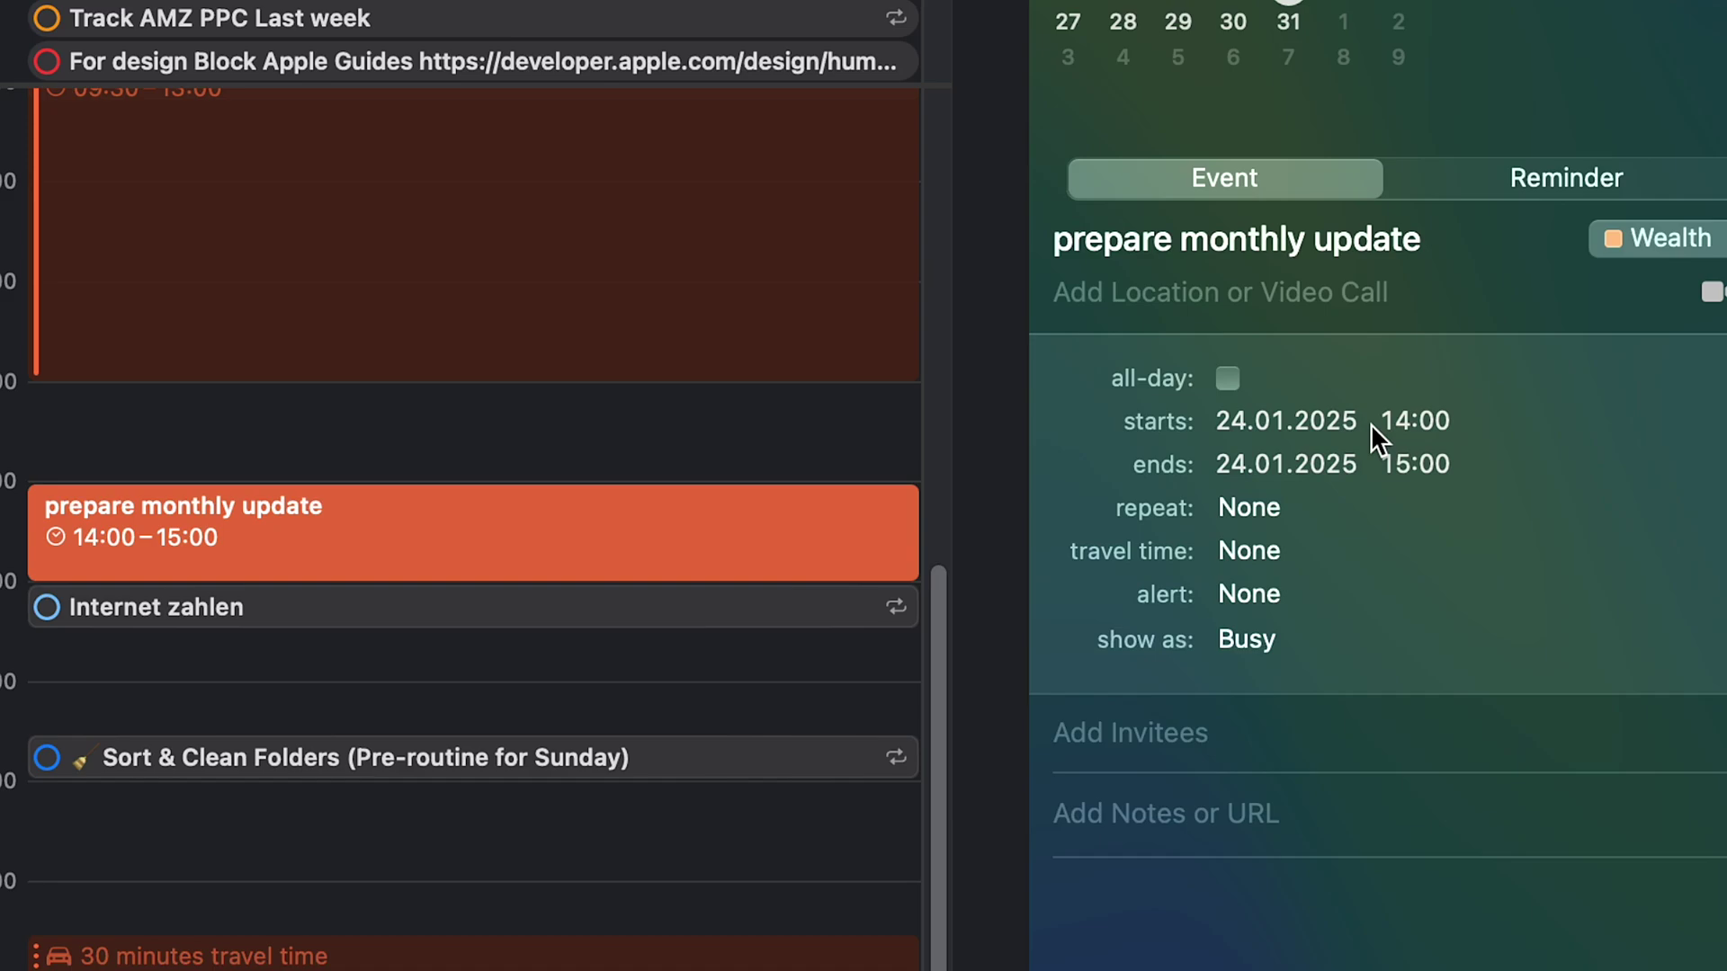
click(1288, 559)
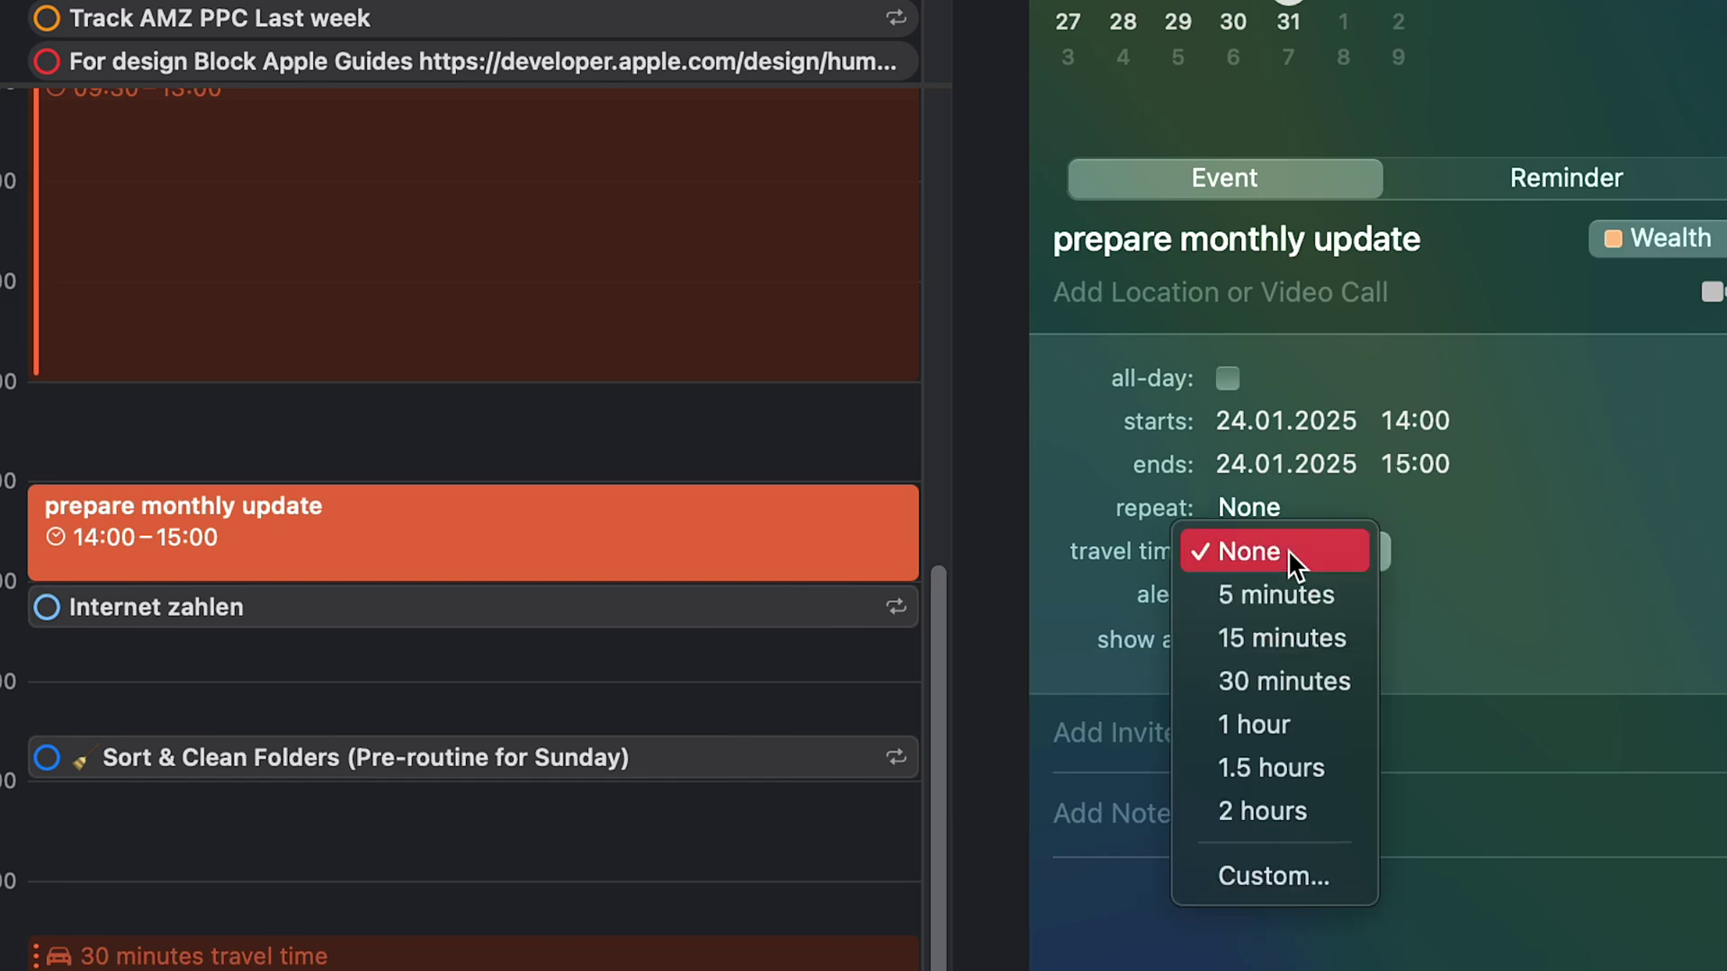
click(1303, 635)
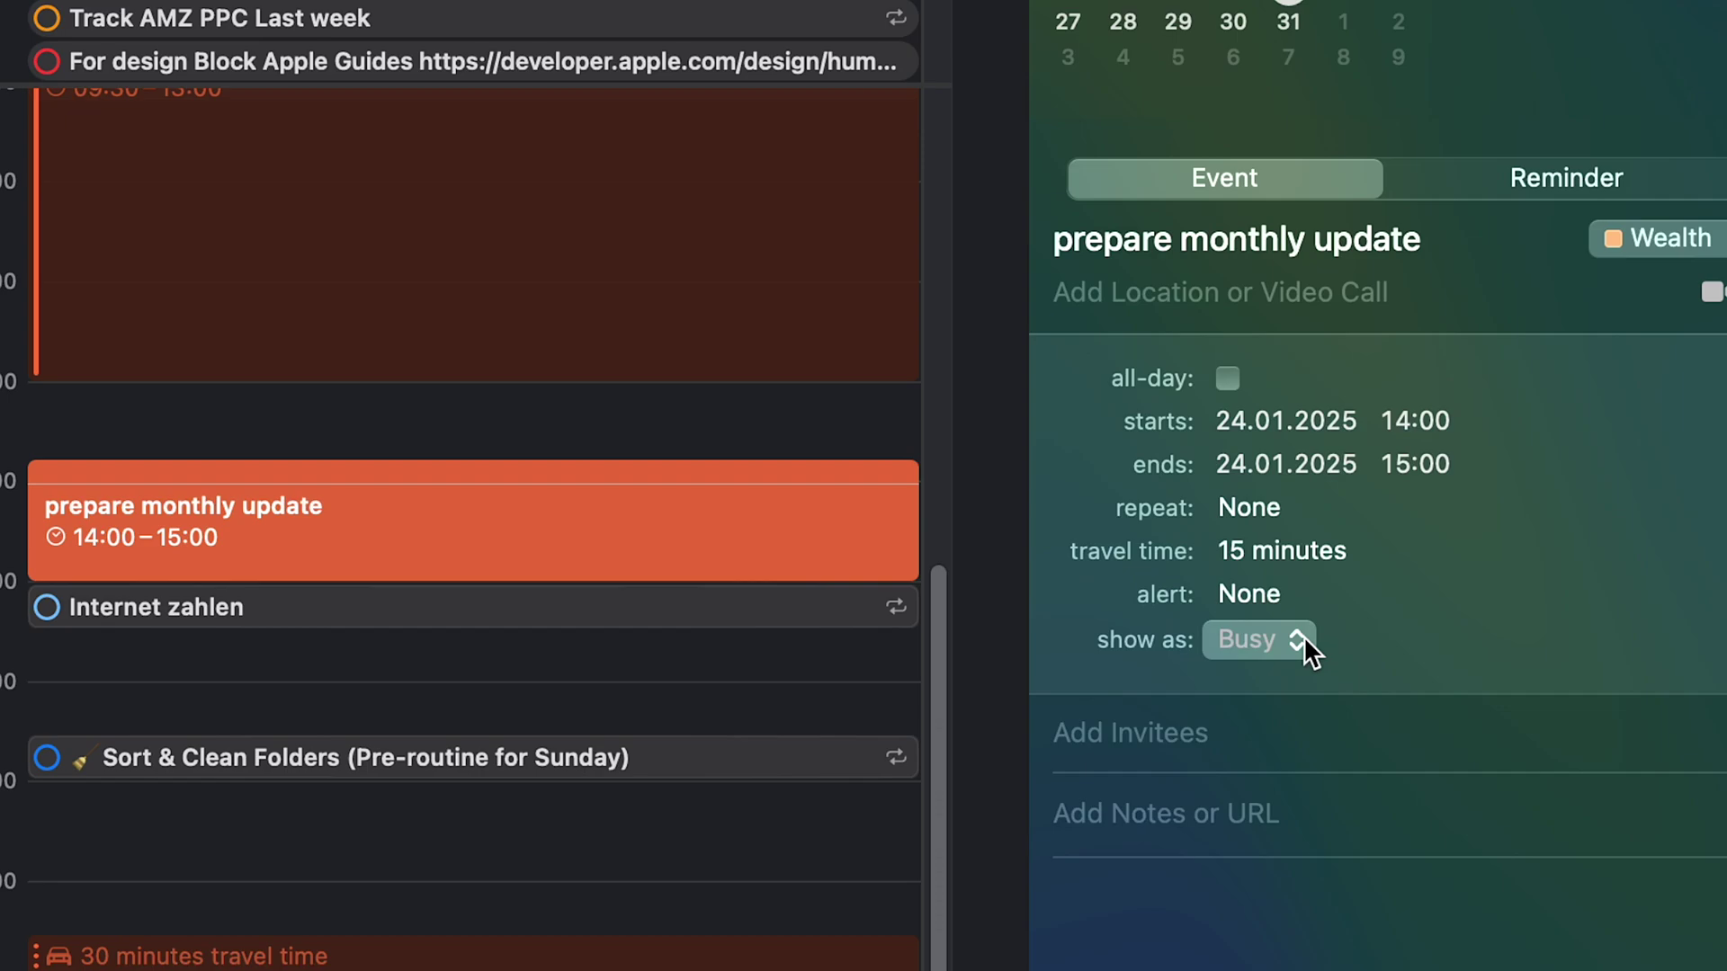
click(1309, 553)
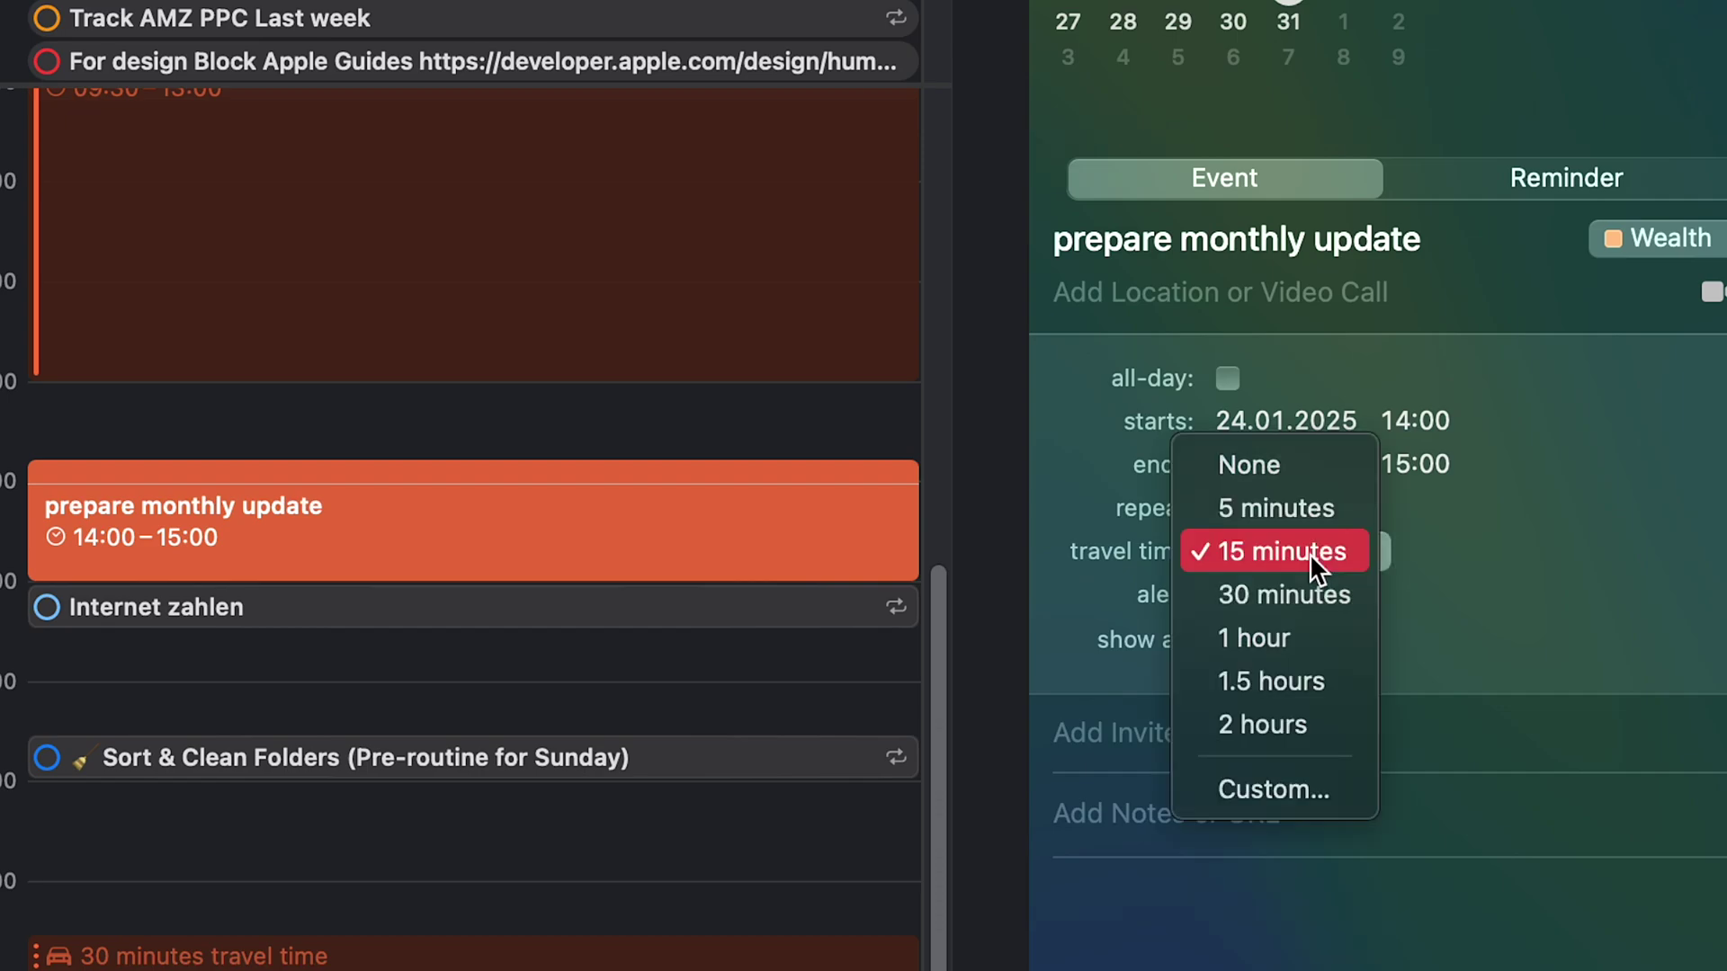
click(1302, 585)
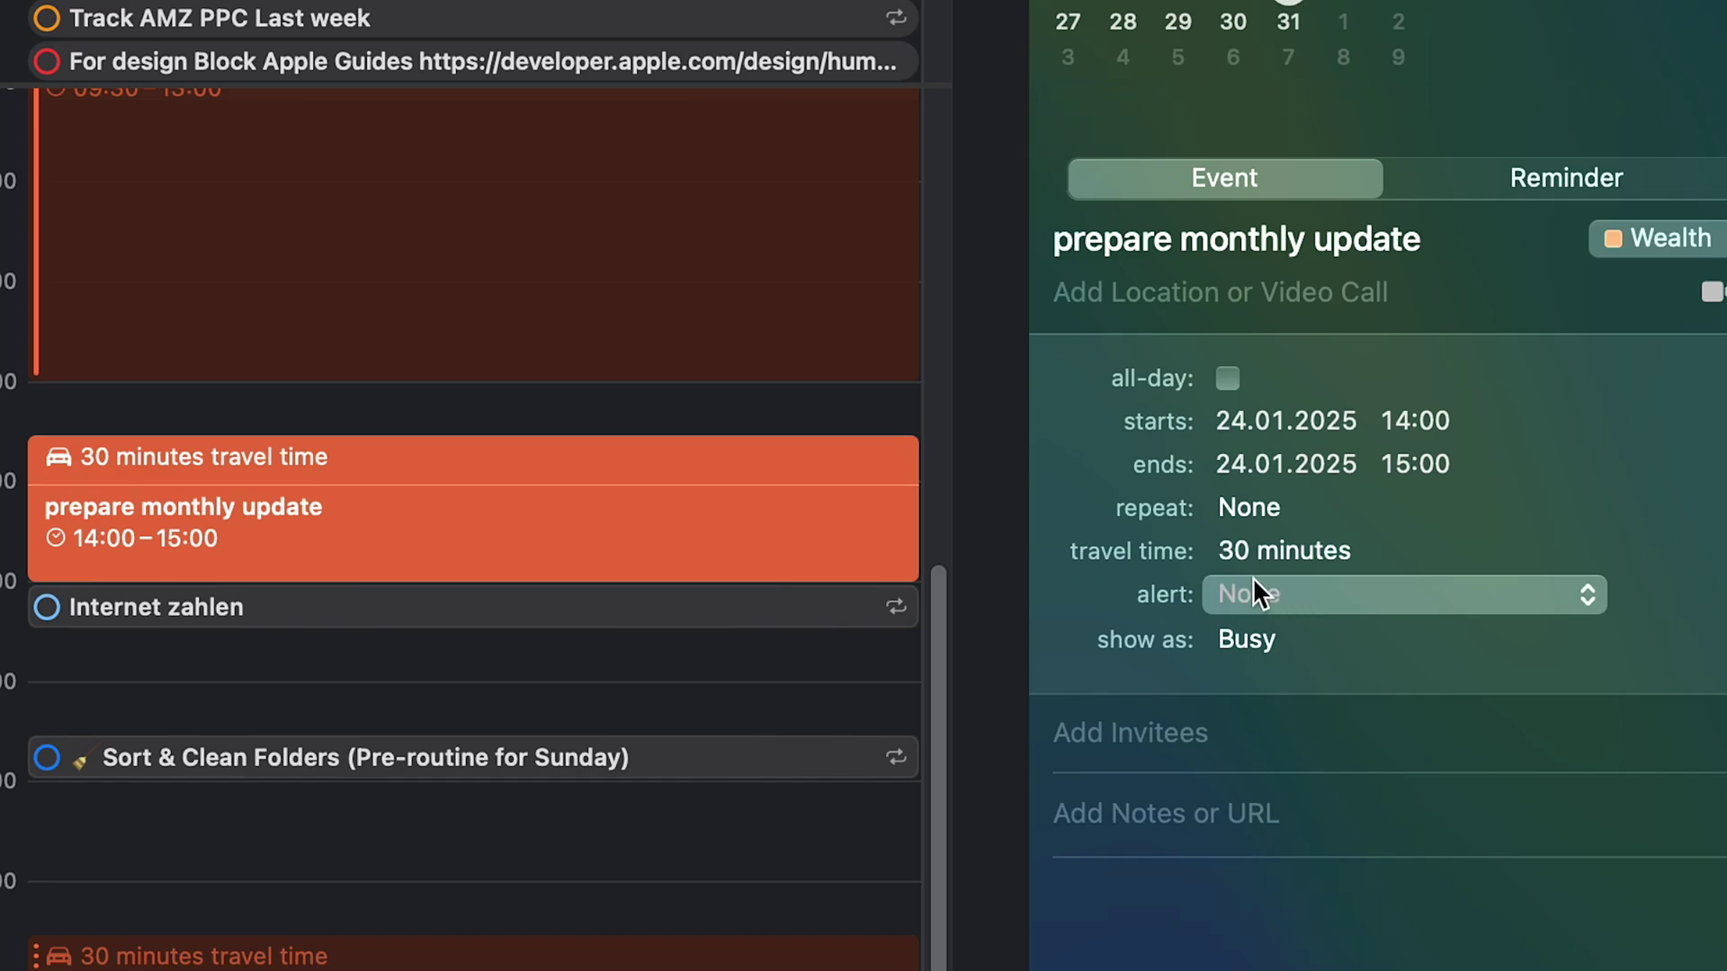
click(802, 844)
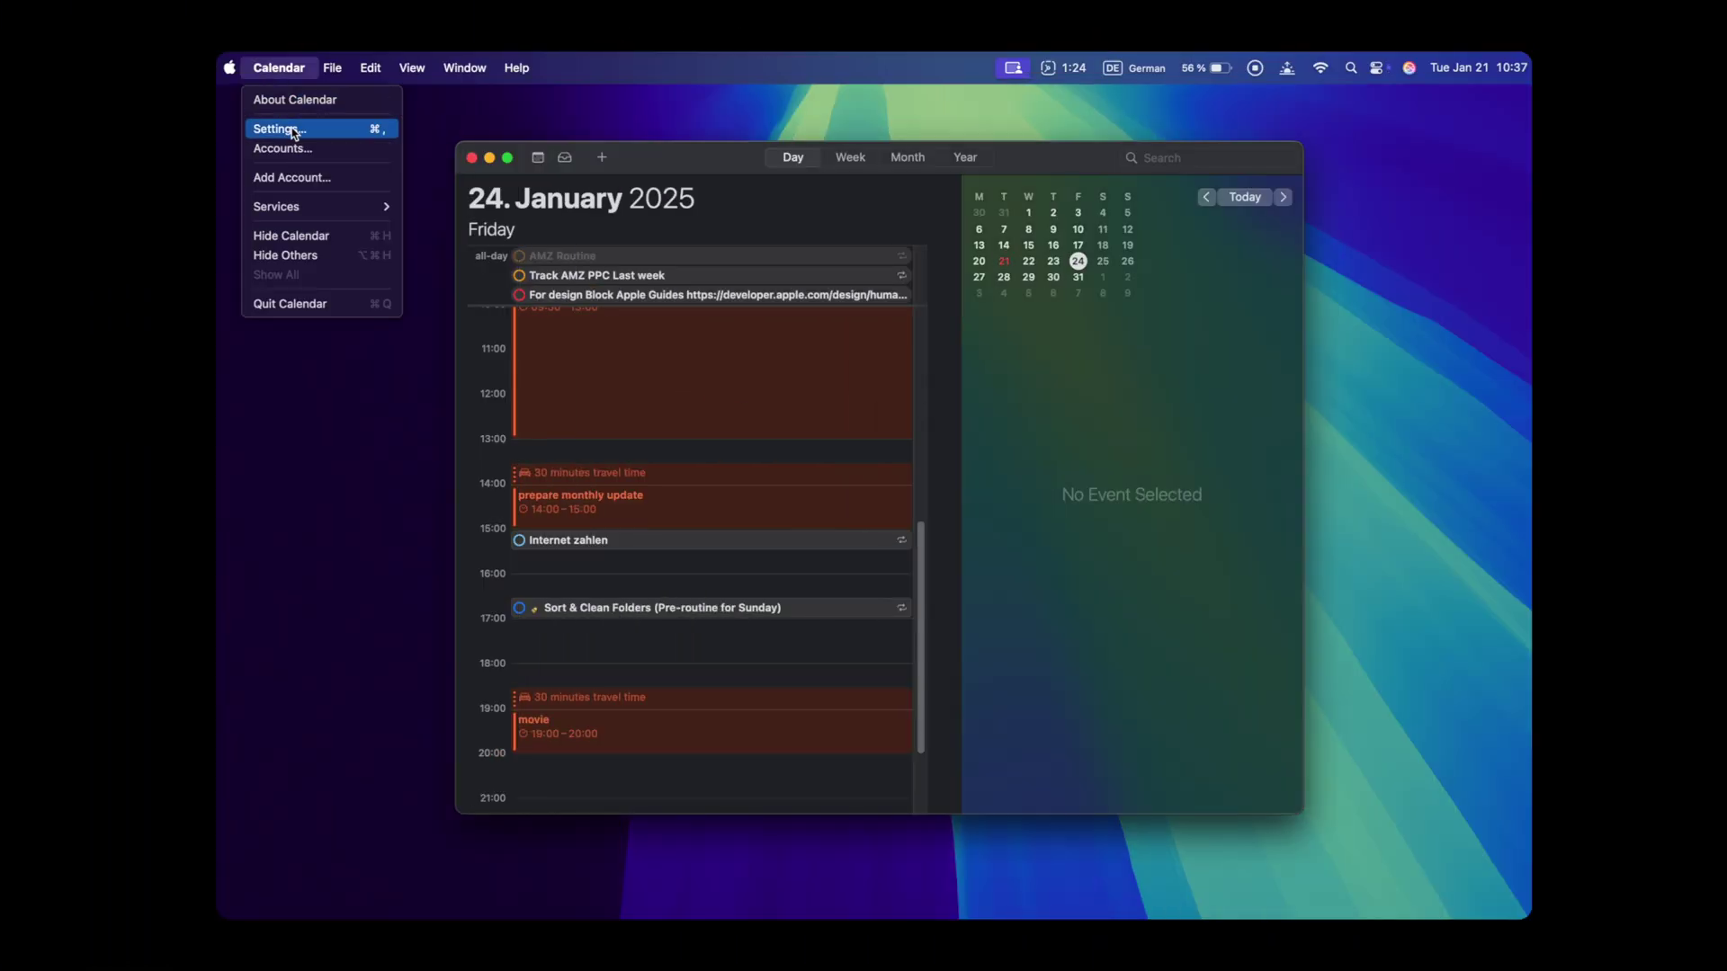
Turn on time zone support in the Calendar settings.
click(293, 131)
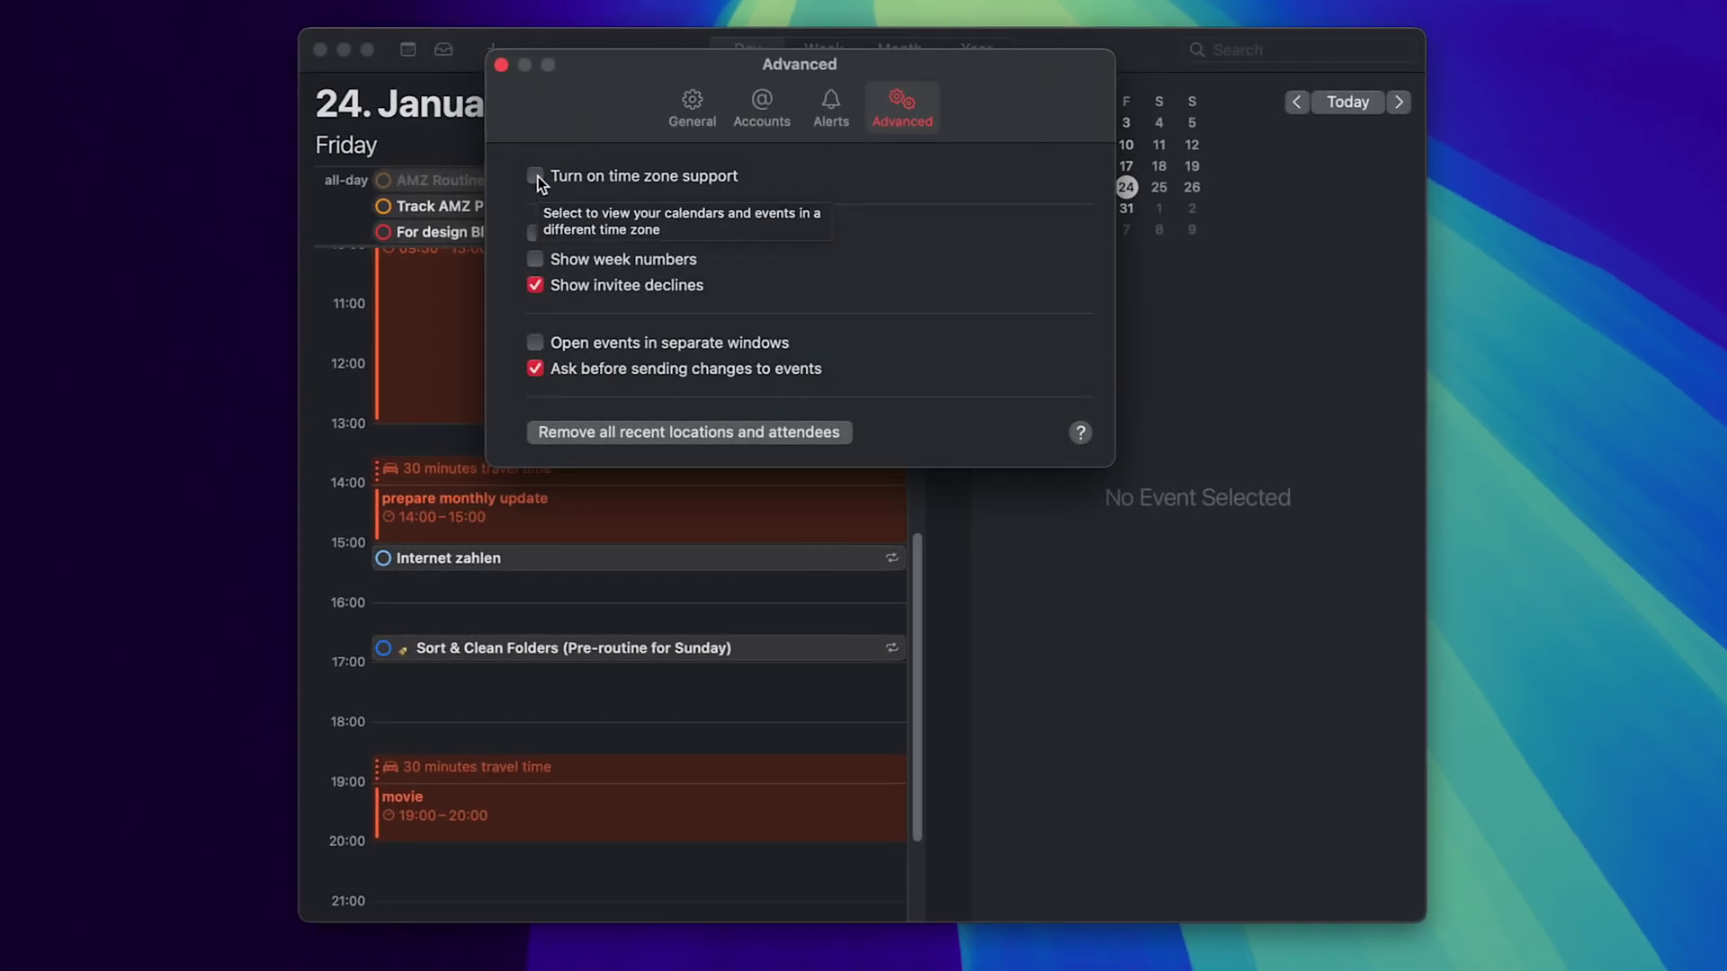
click(536, 178)
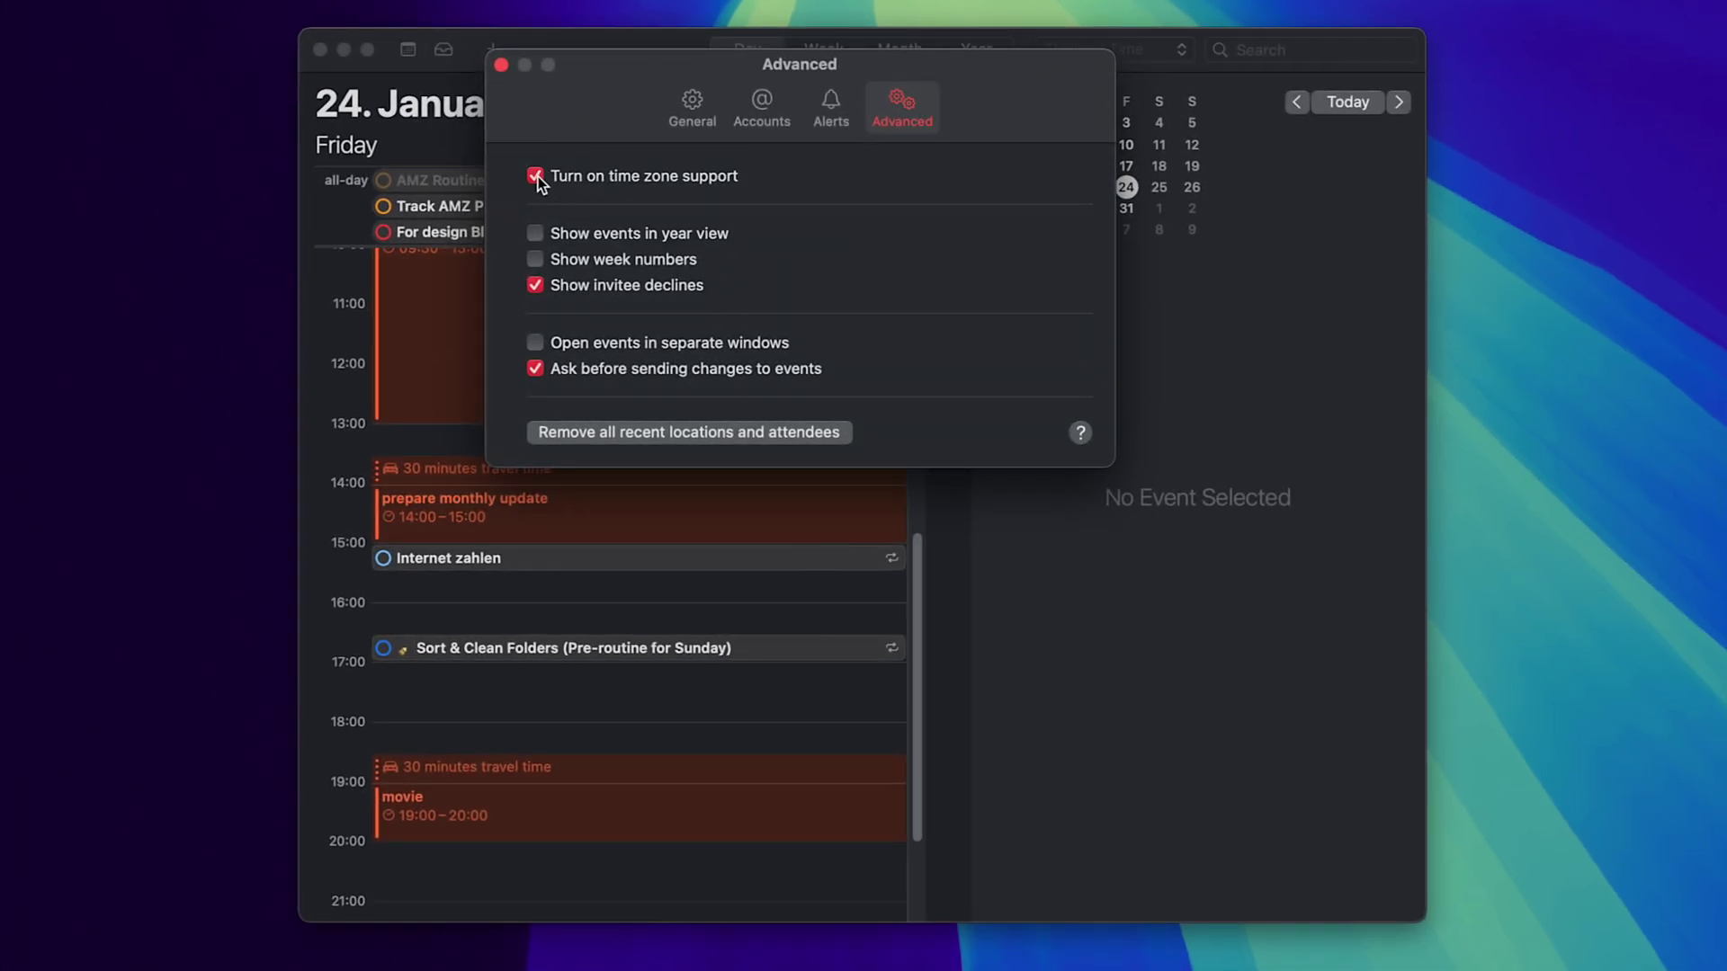
click(502, 65)
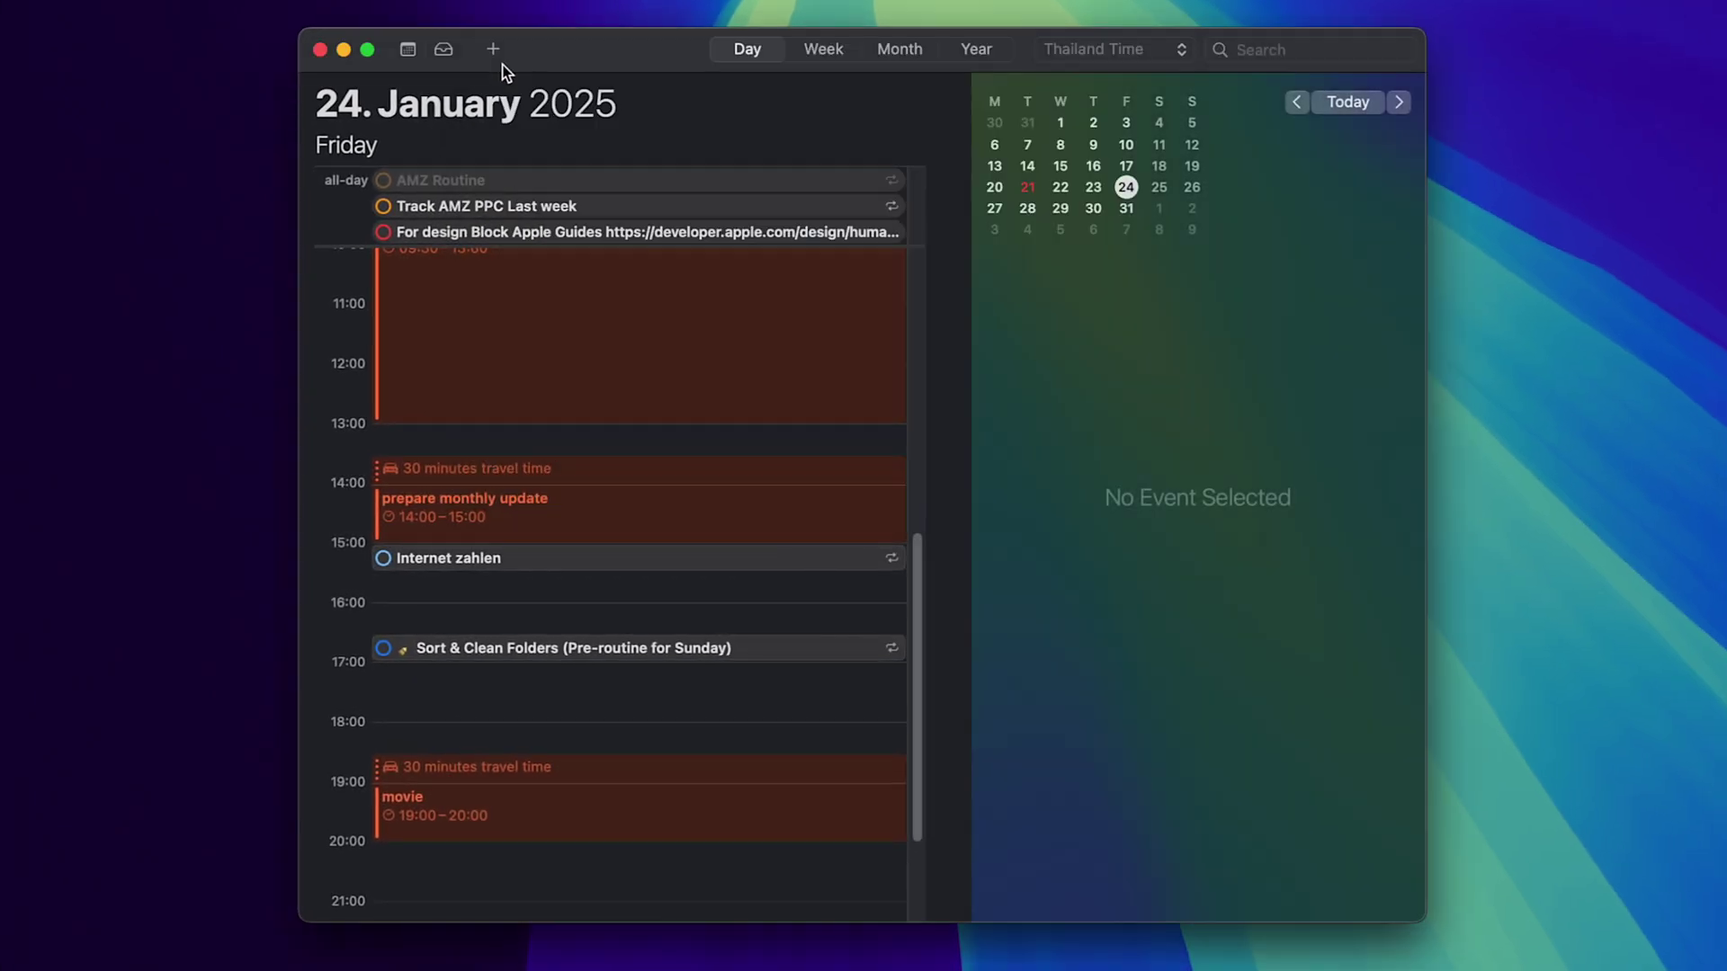
Set the display time zone to Berlin - Germany (Central European Standard Time).
click(1107, 52)
click(1097, 88)
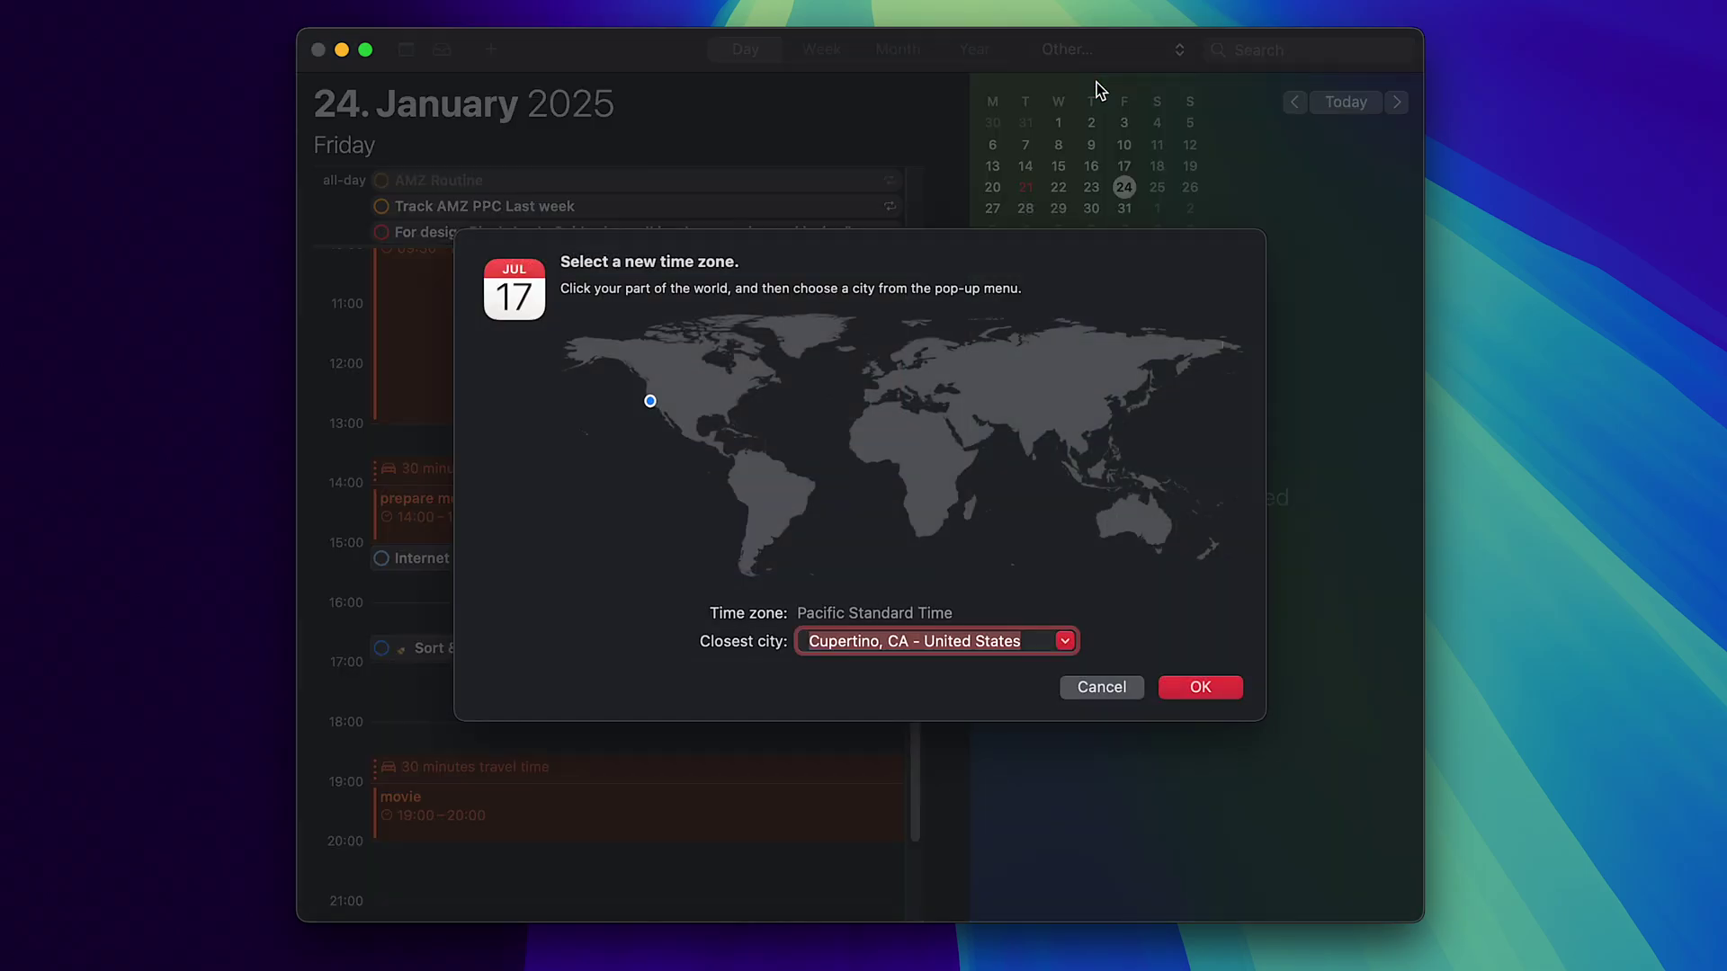
text(Berlin - Germany)
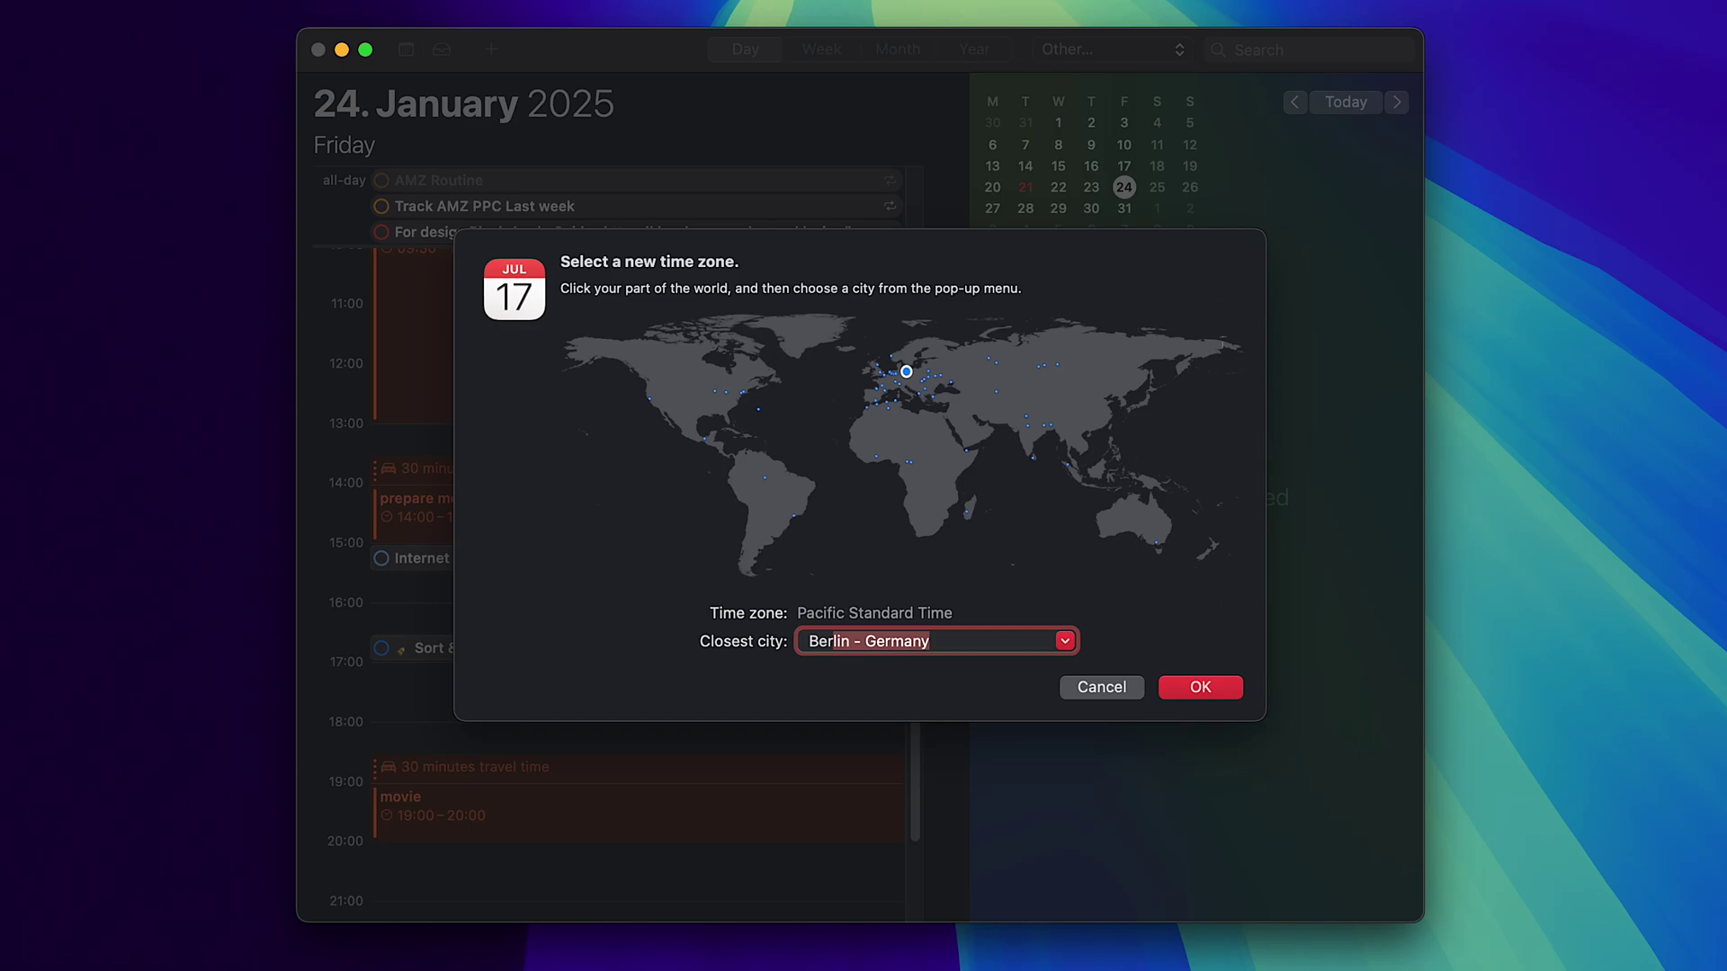
key(Return)
click(1201, 688)
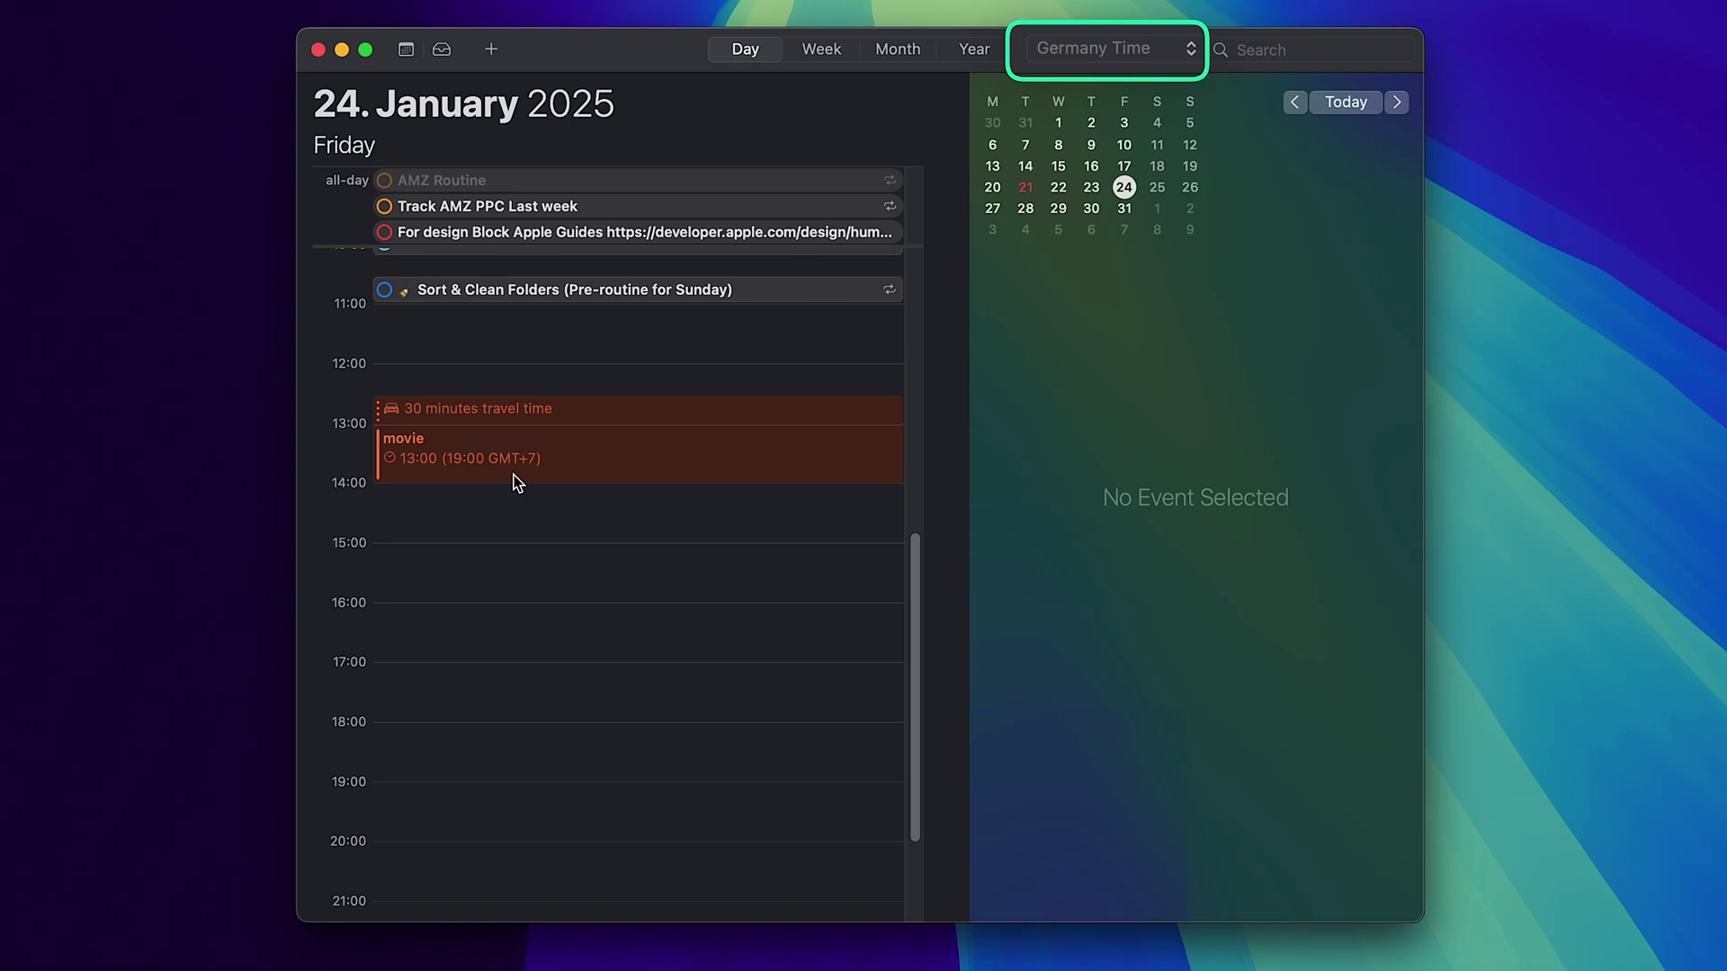
Review the day in Germany Time, then switch back to Thailand Time and scroll to the evening.
scroll(517, 483, up, 5)
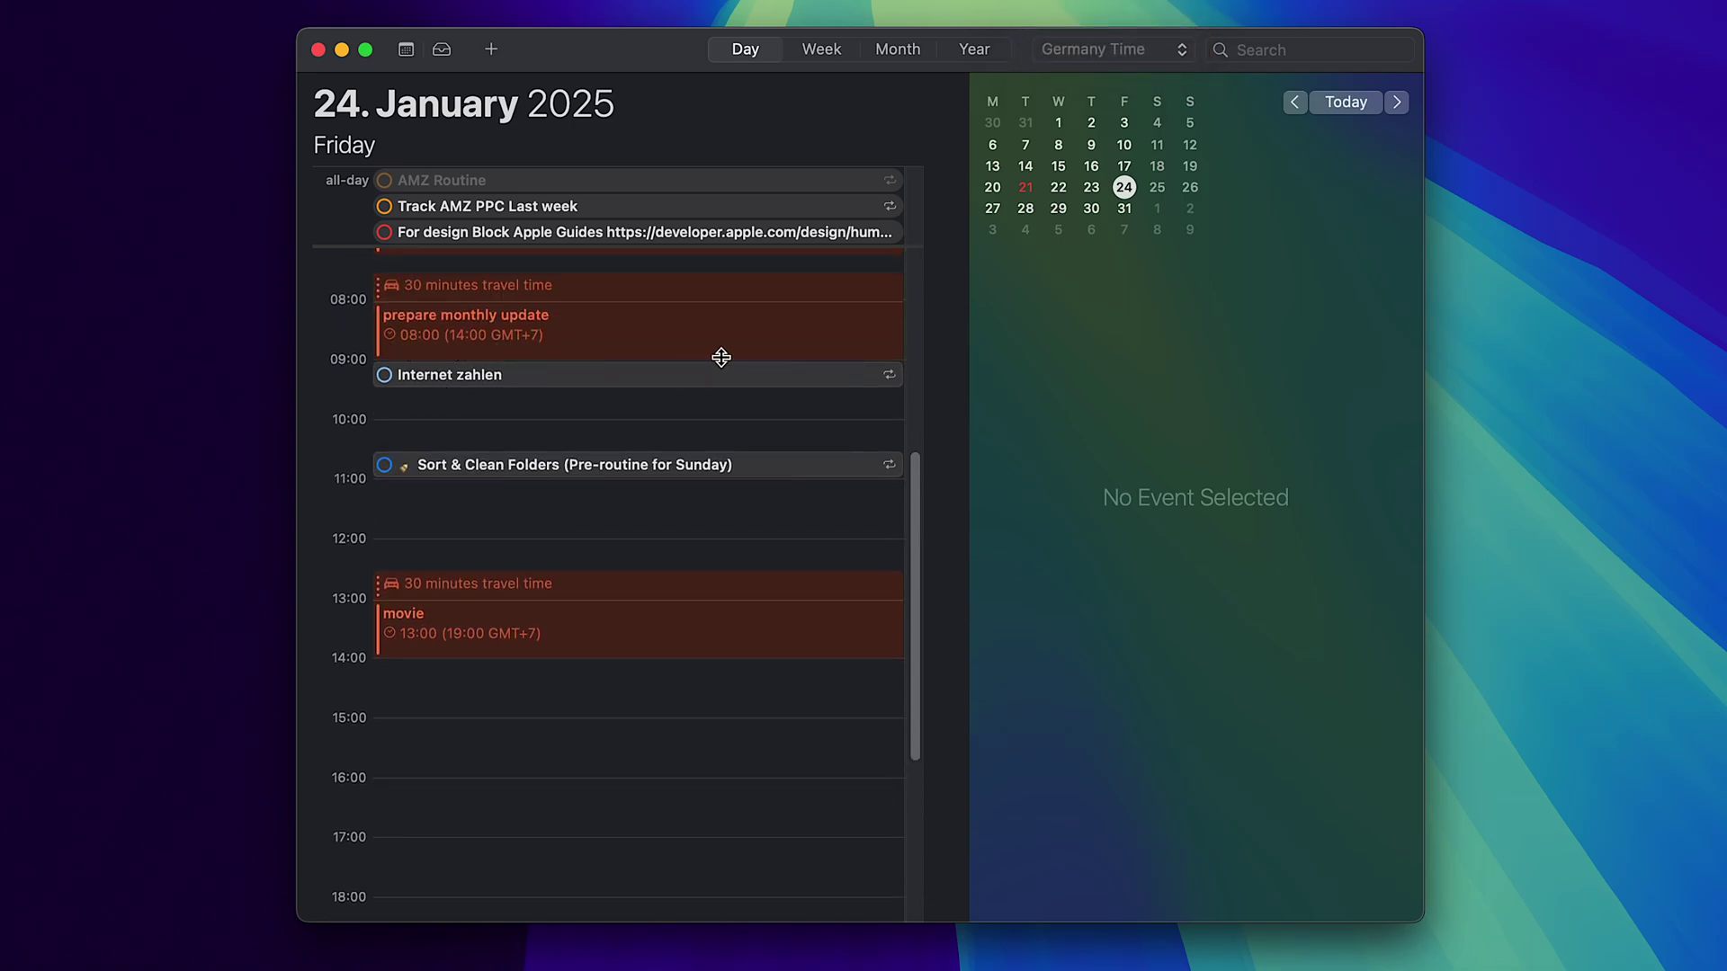
click(1124, 51)
click(1119, 72)
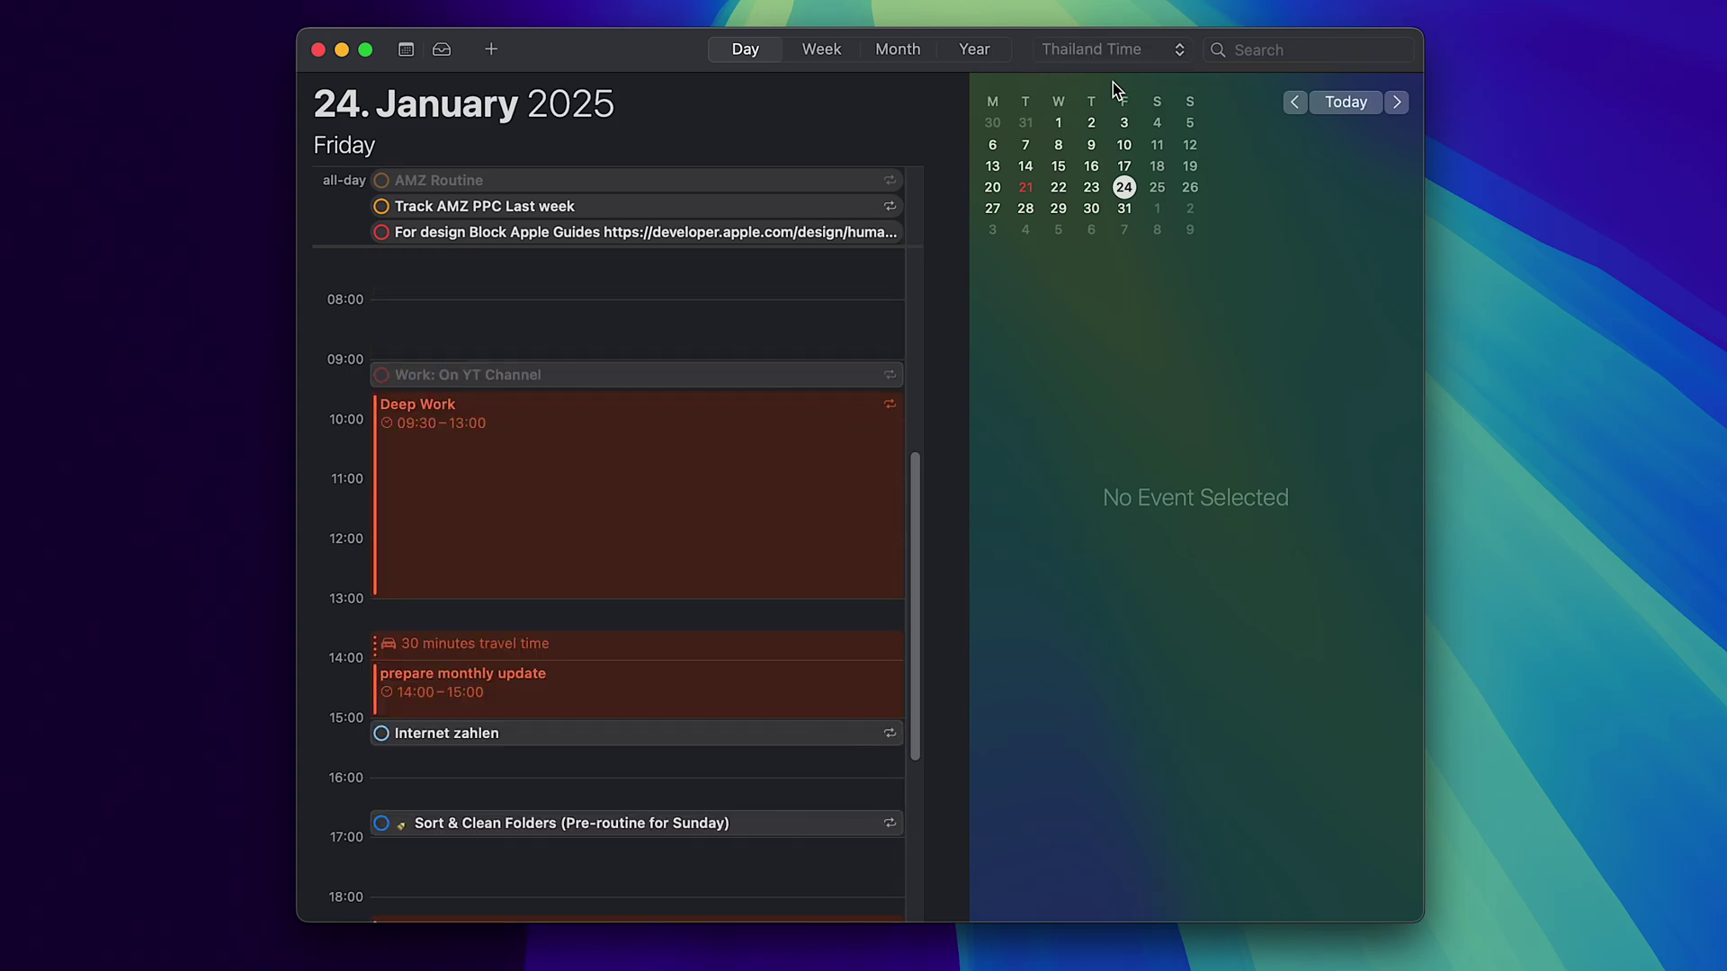
scroll(591, 568, down, 3)
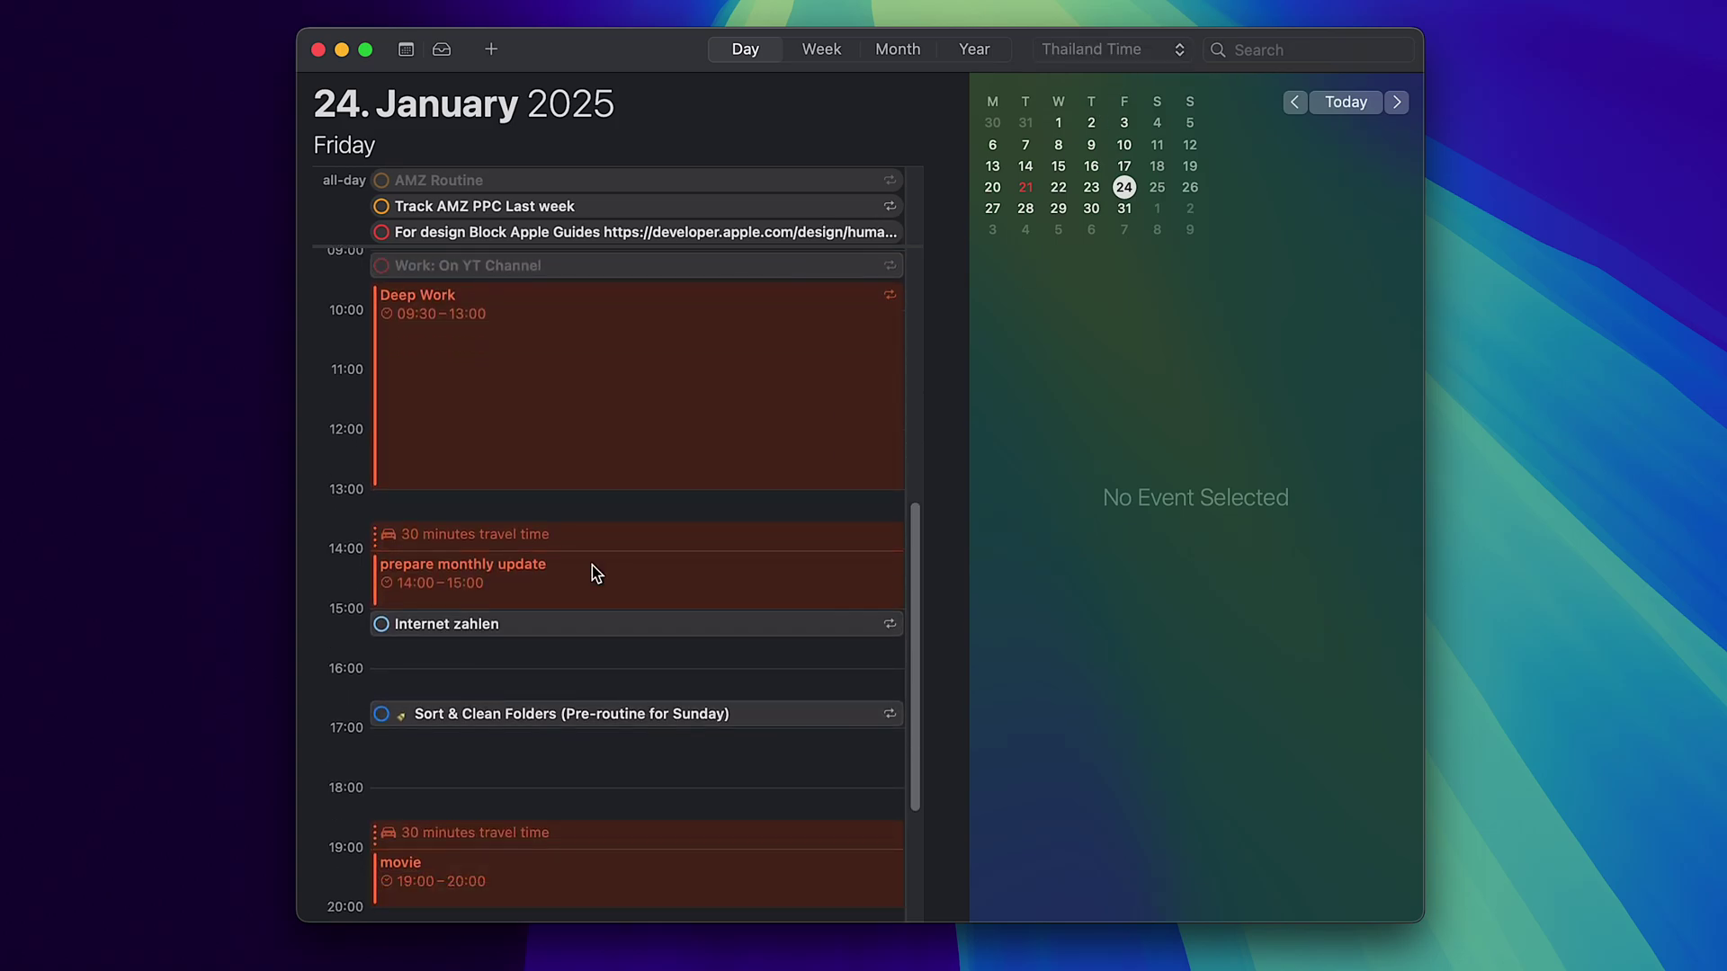
scroll(591, 566, down, 2)
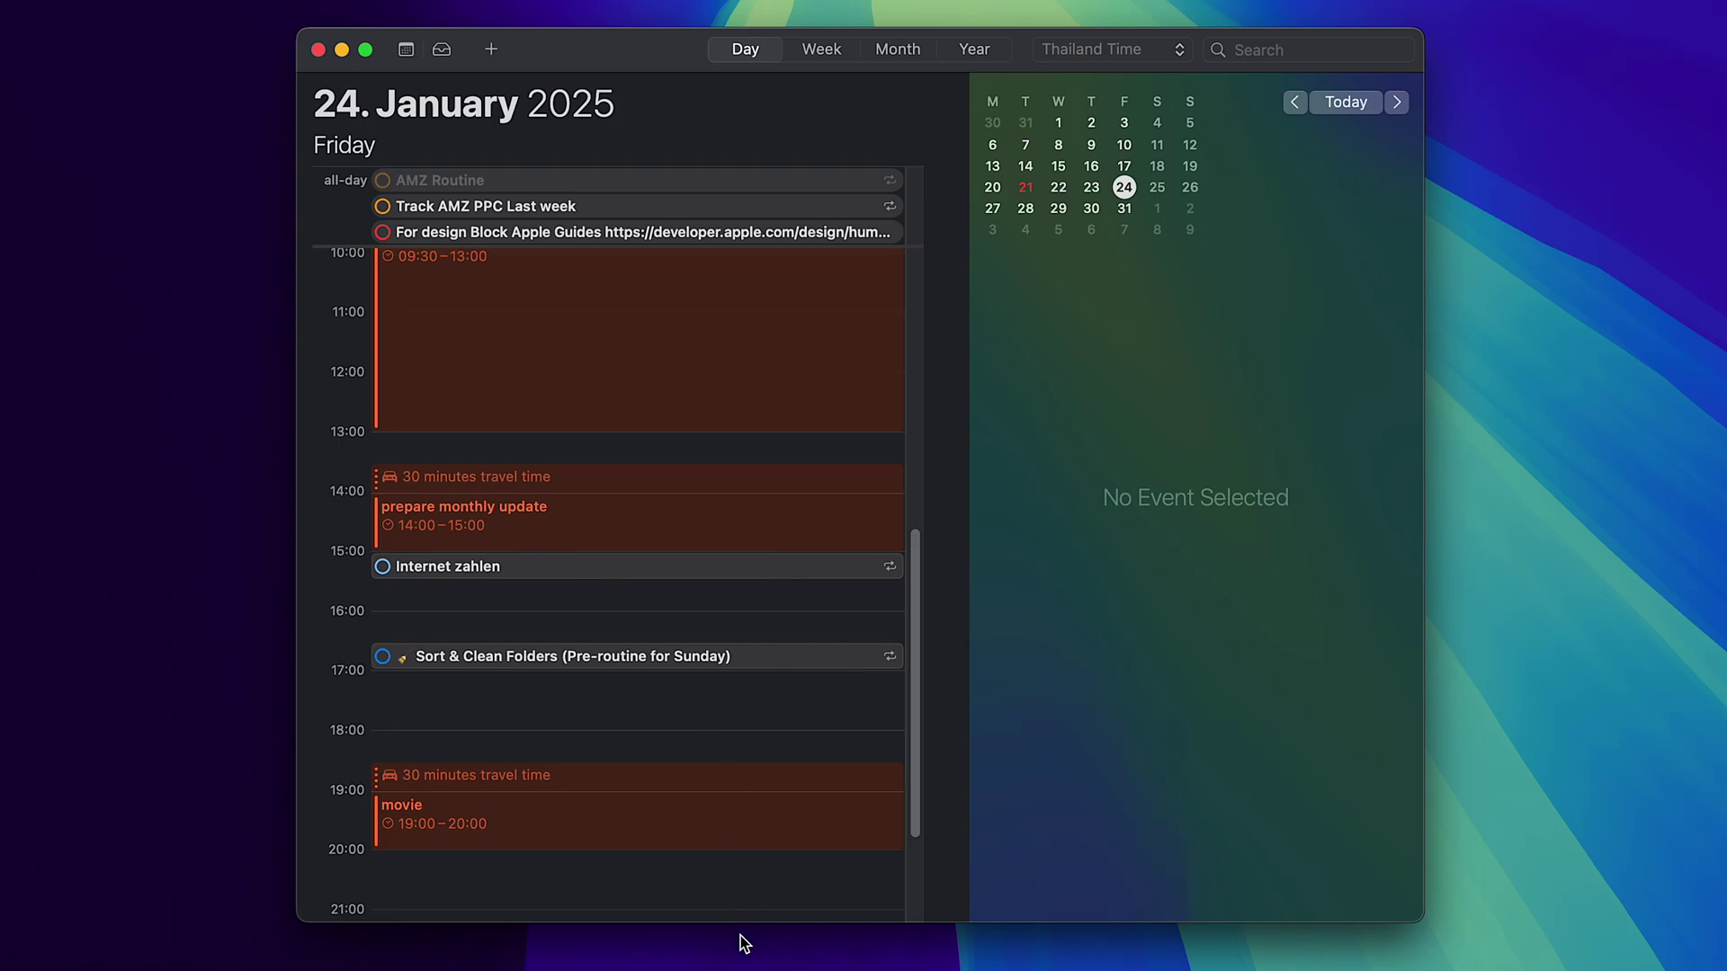
click(1497, 236)
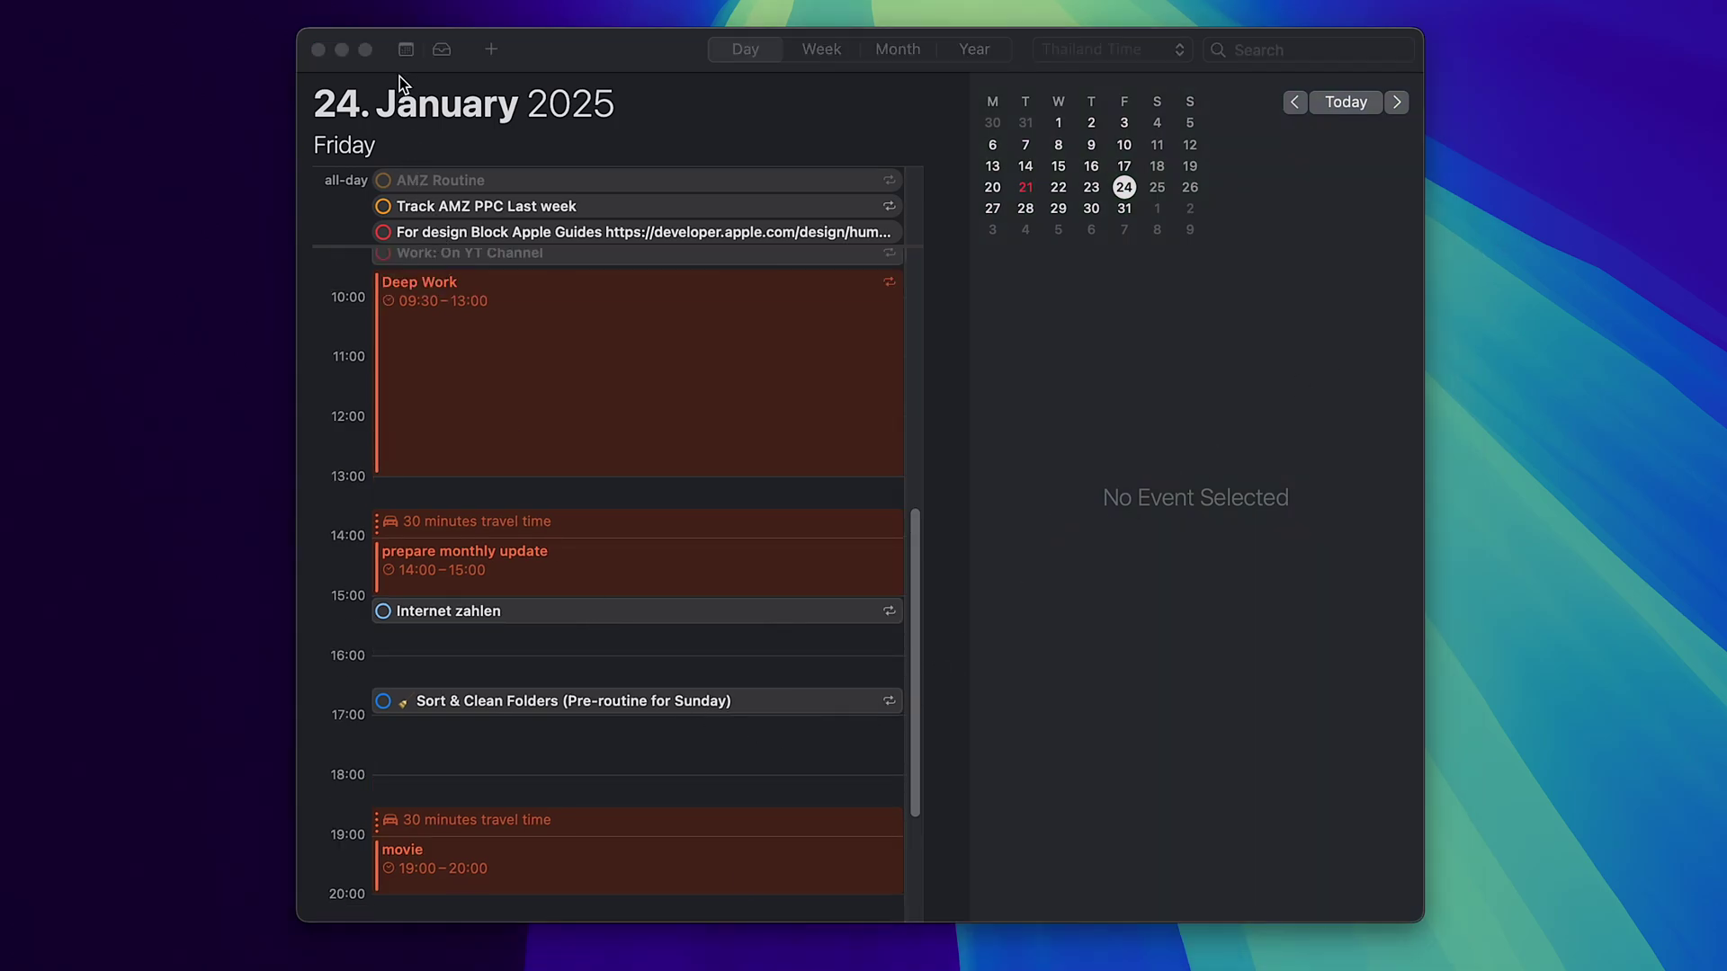
Hide the Scheduled Reminders calendar and show the Health and Privat calendars.
click(405, 51)
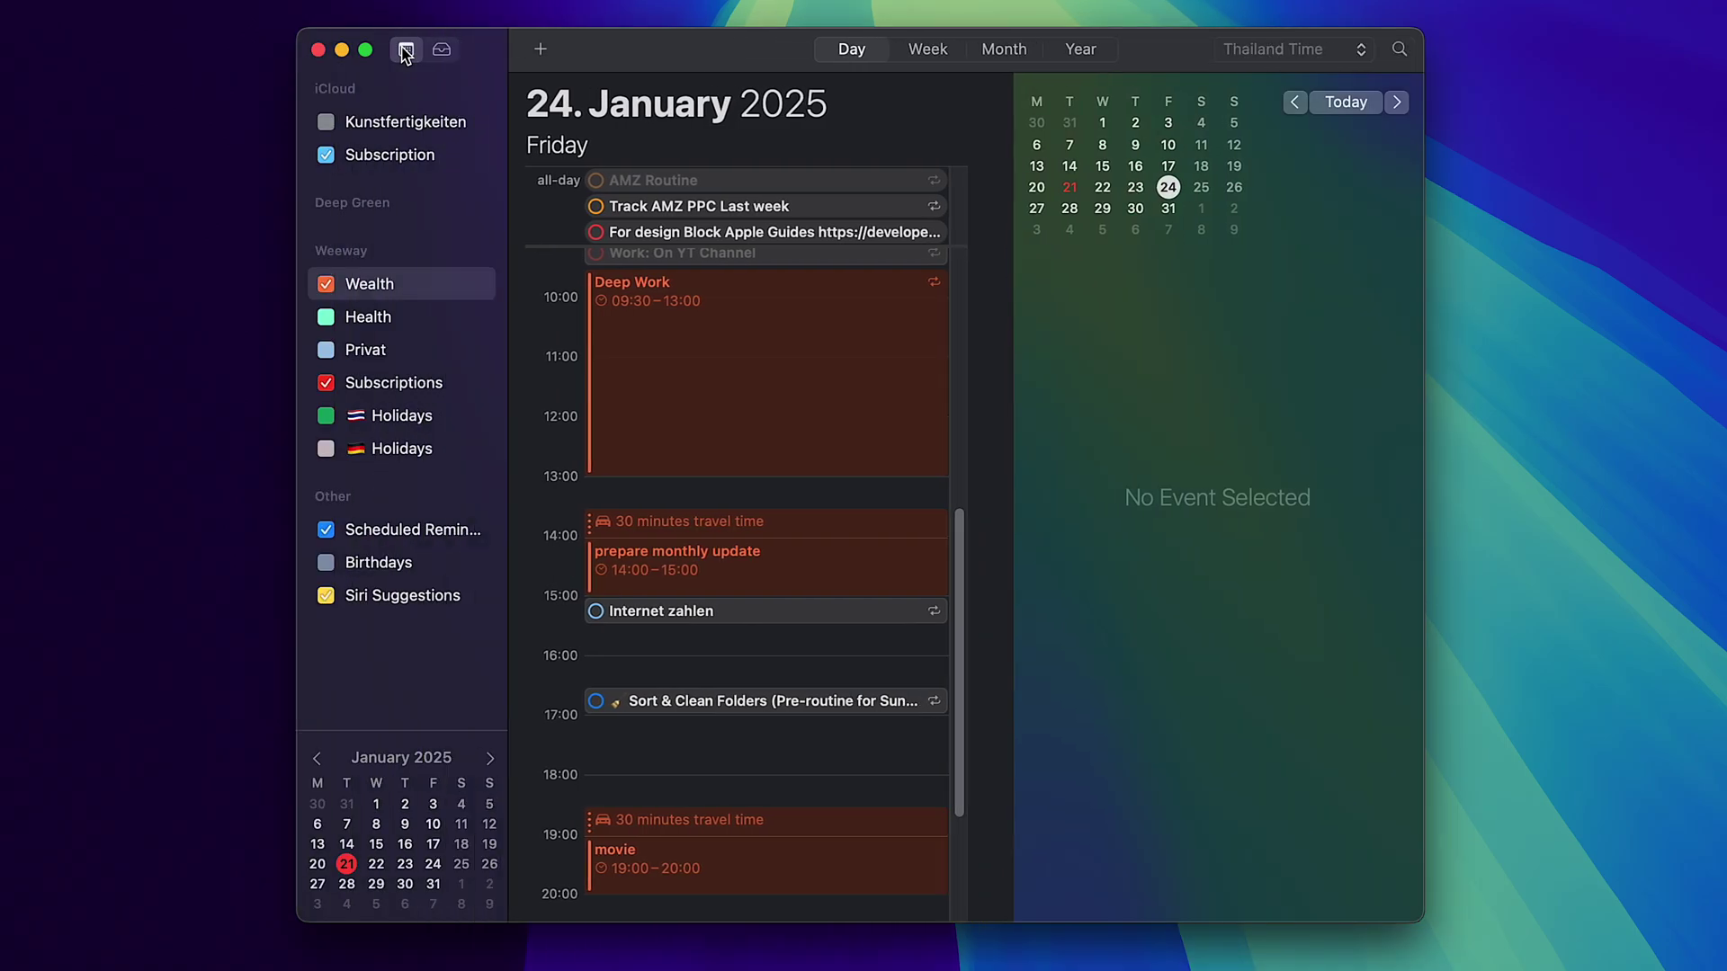
click(326, 532)
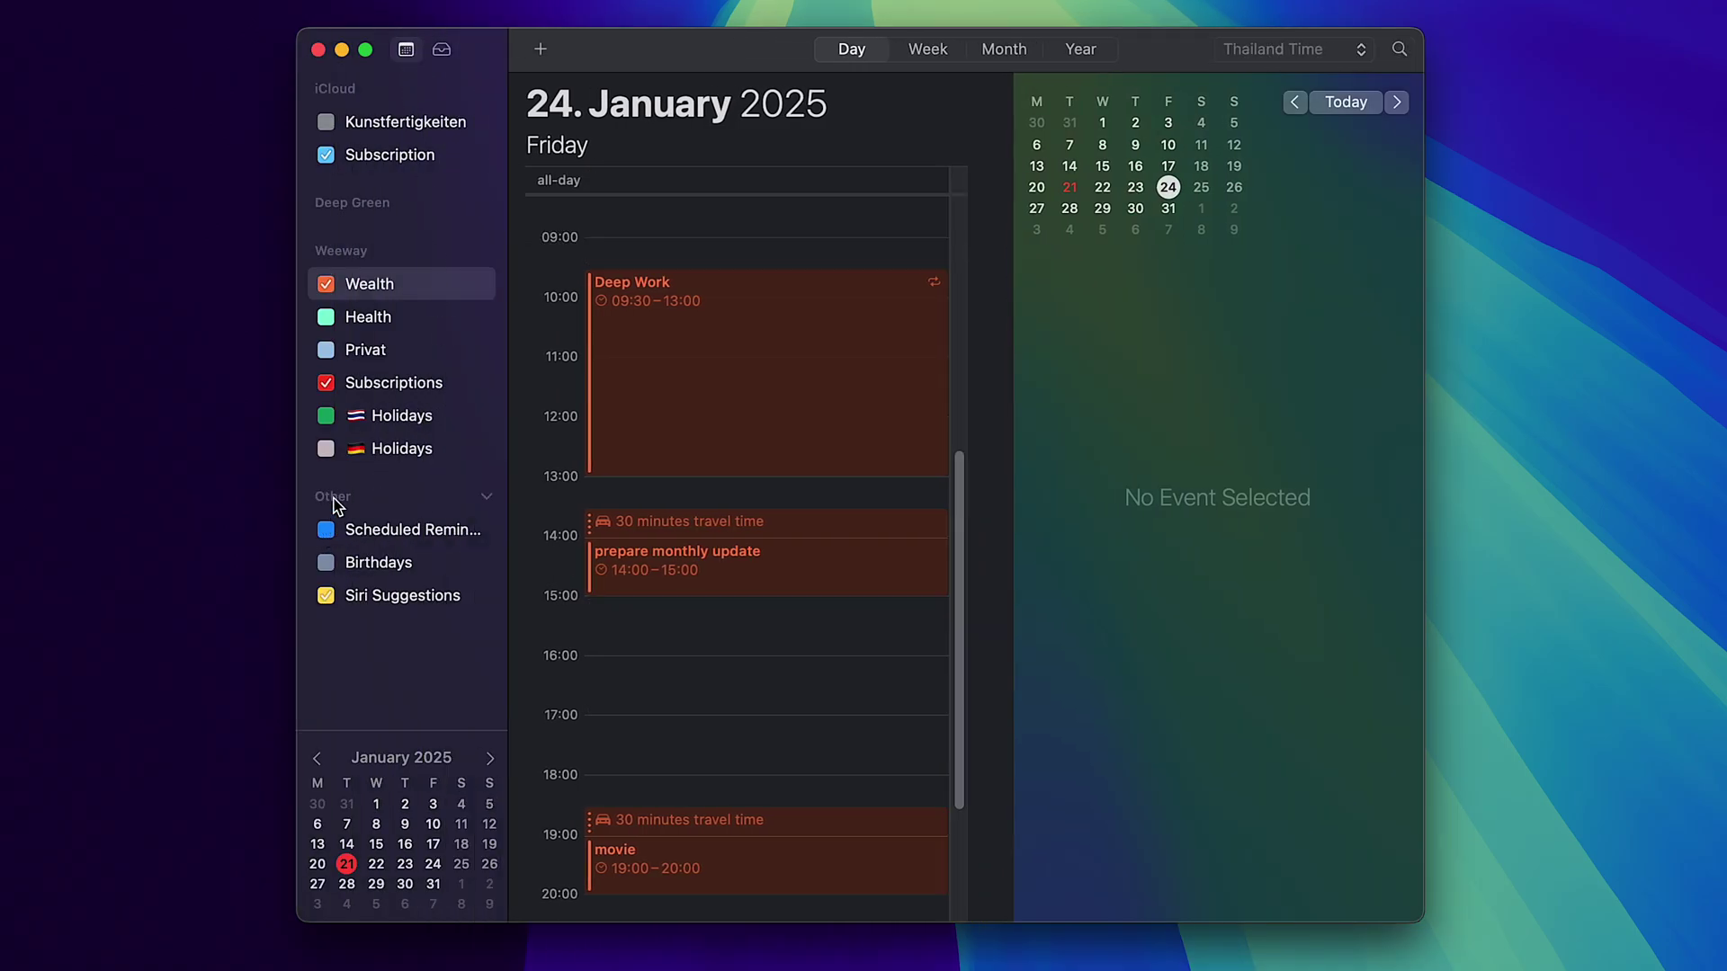
click(327, 316)
click(326, 350)
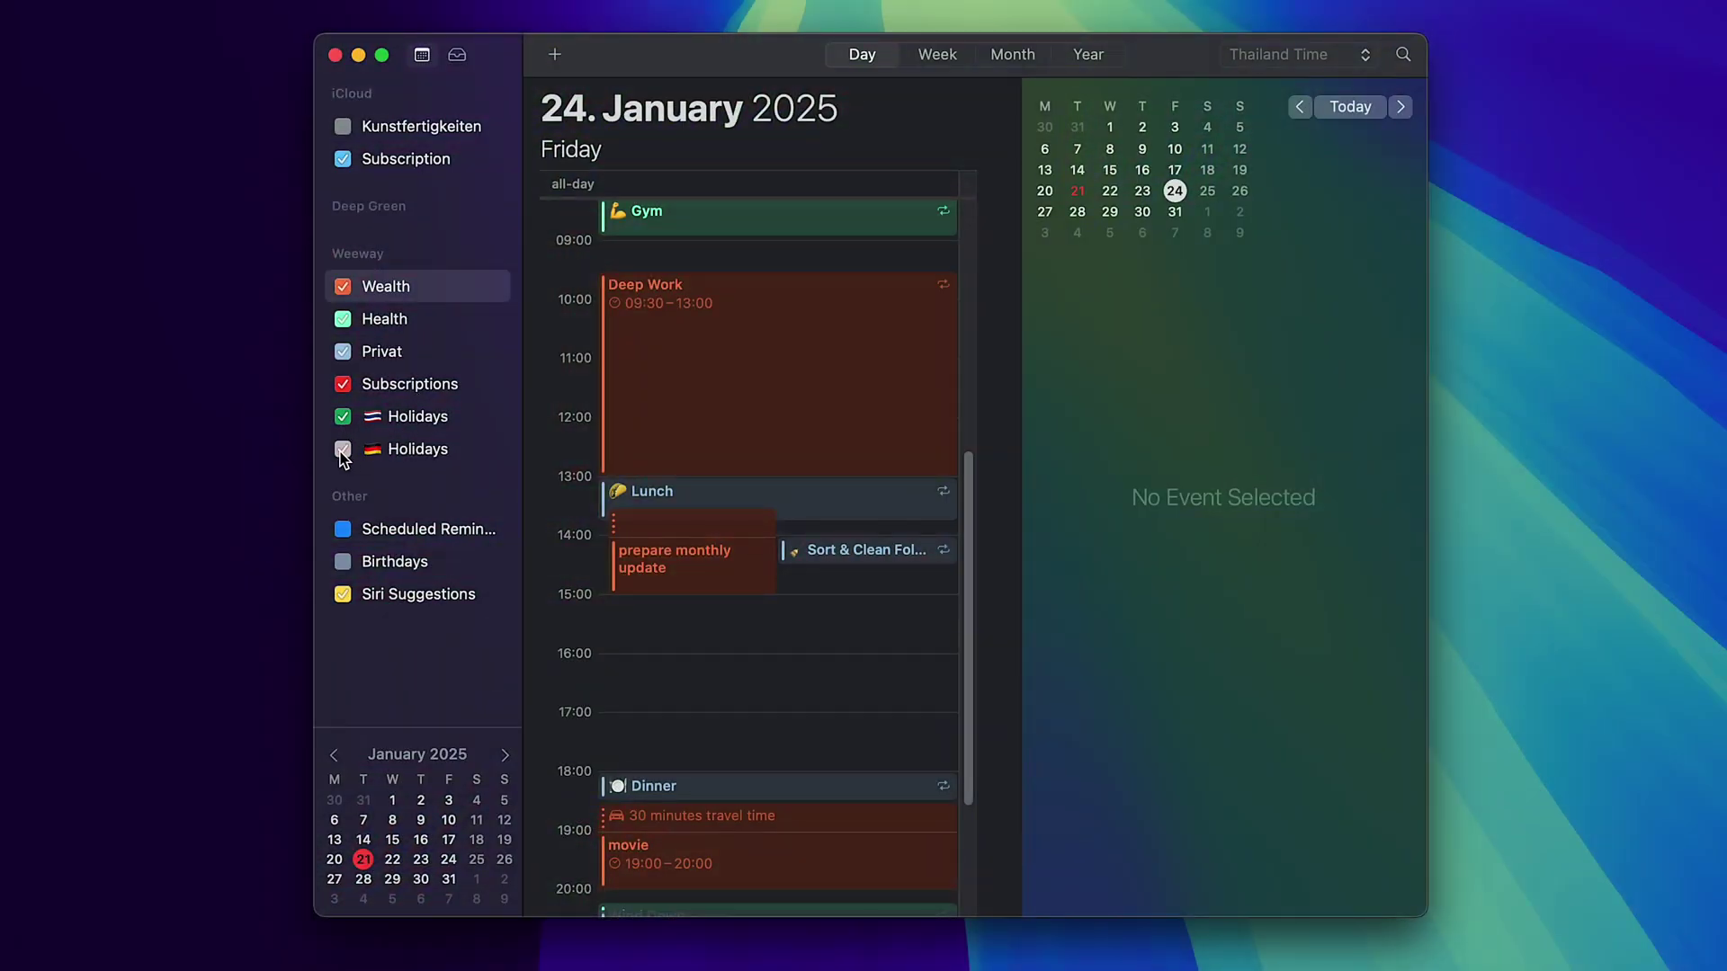
Move 'prepare monthly update' to 15:30–16:30 and switch to the 2025 year view.
click(422, 55)
drag(553, 490, 585, 559)
drag(925, 548, 922, 365)
scroll(704, 554, down, 10)
click(1466, 236)
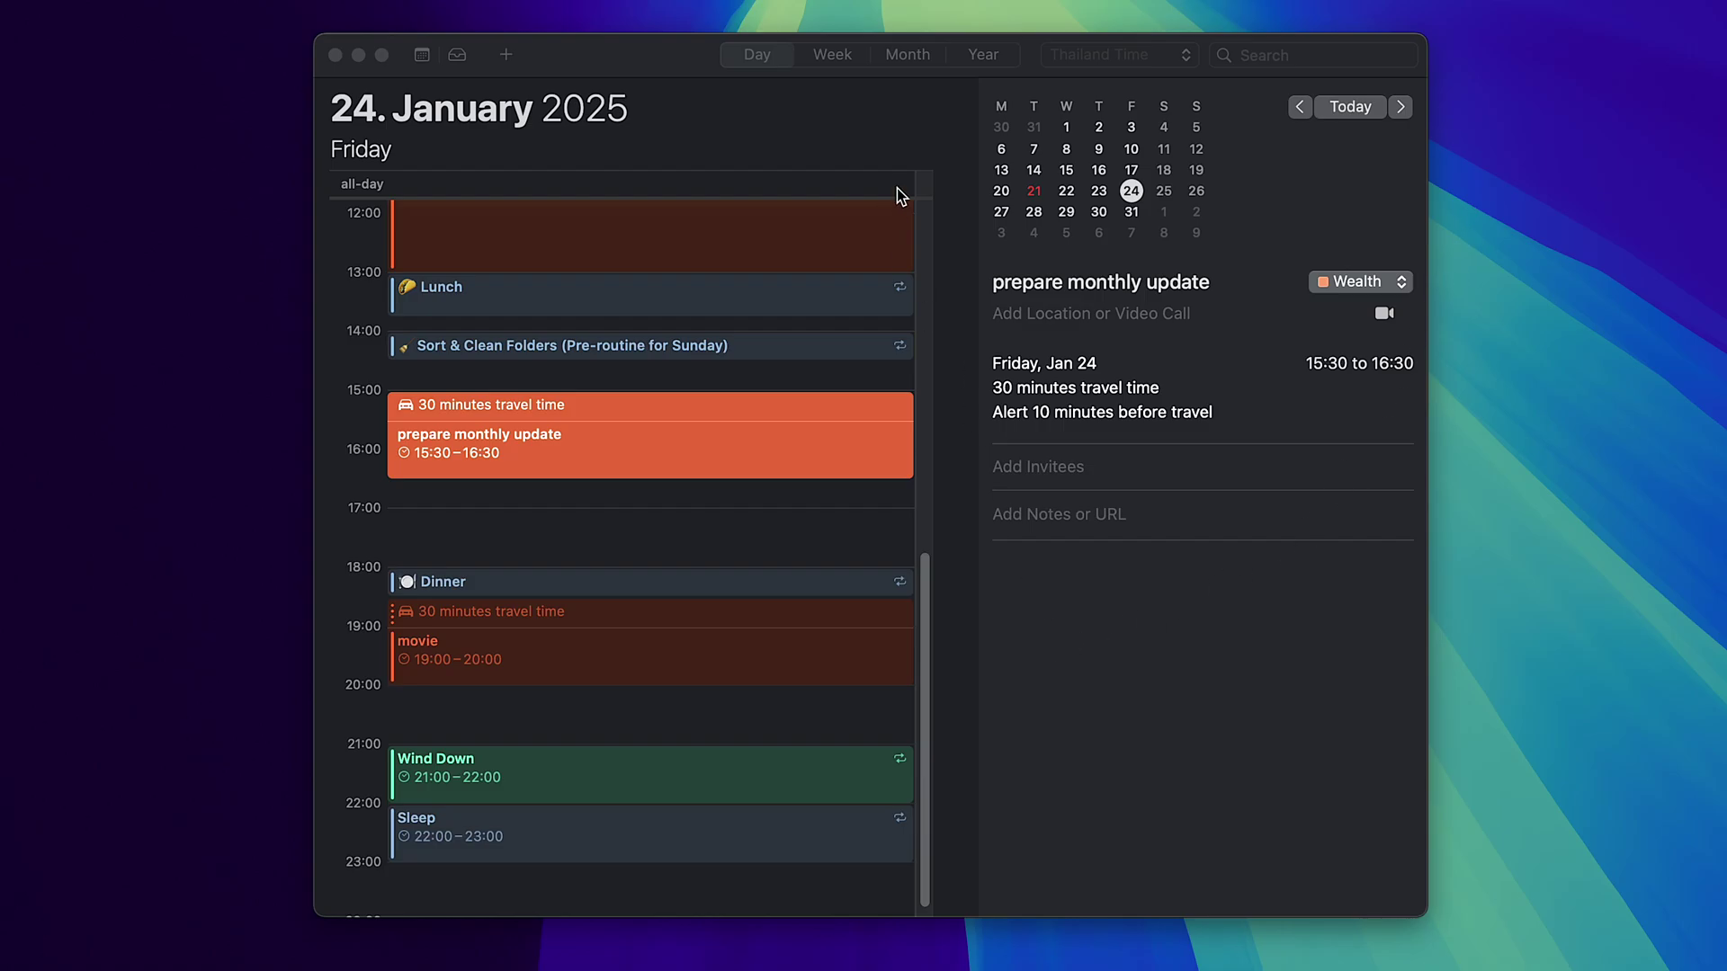
click(991, 52)
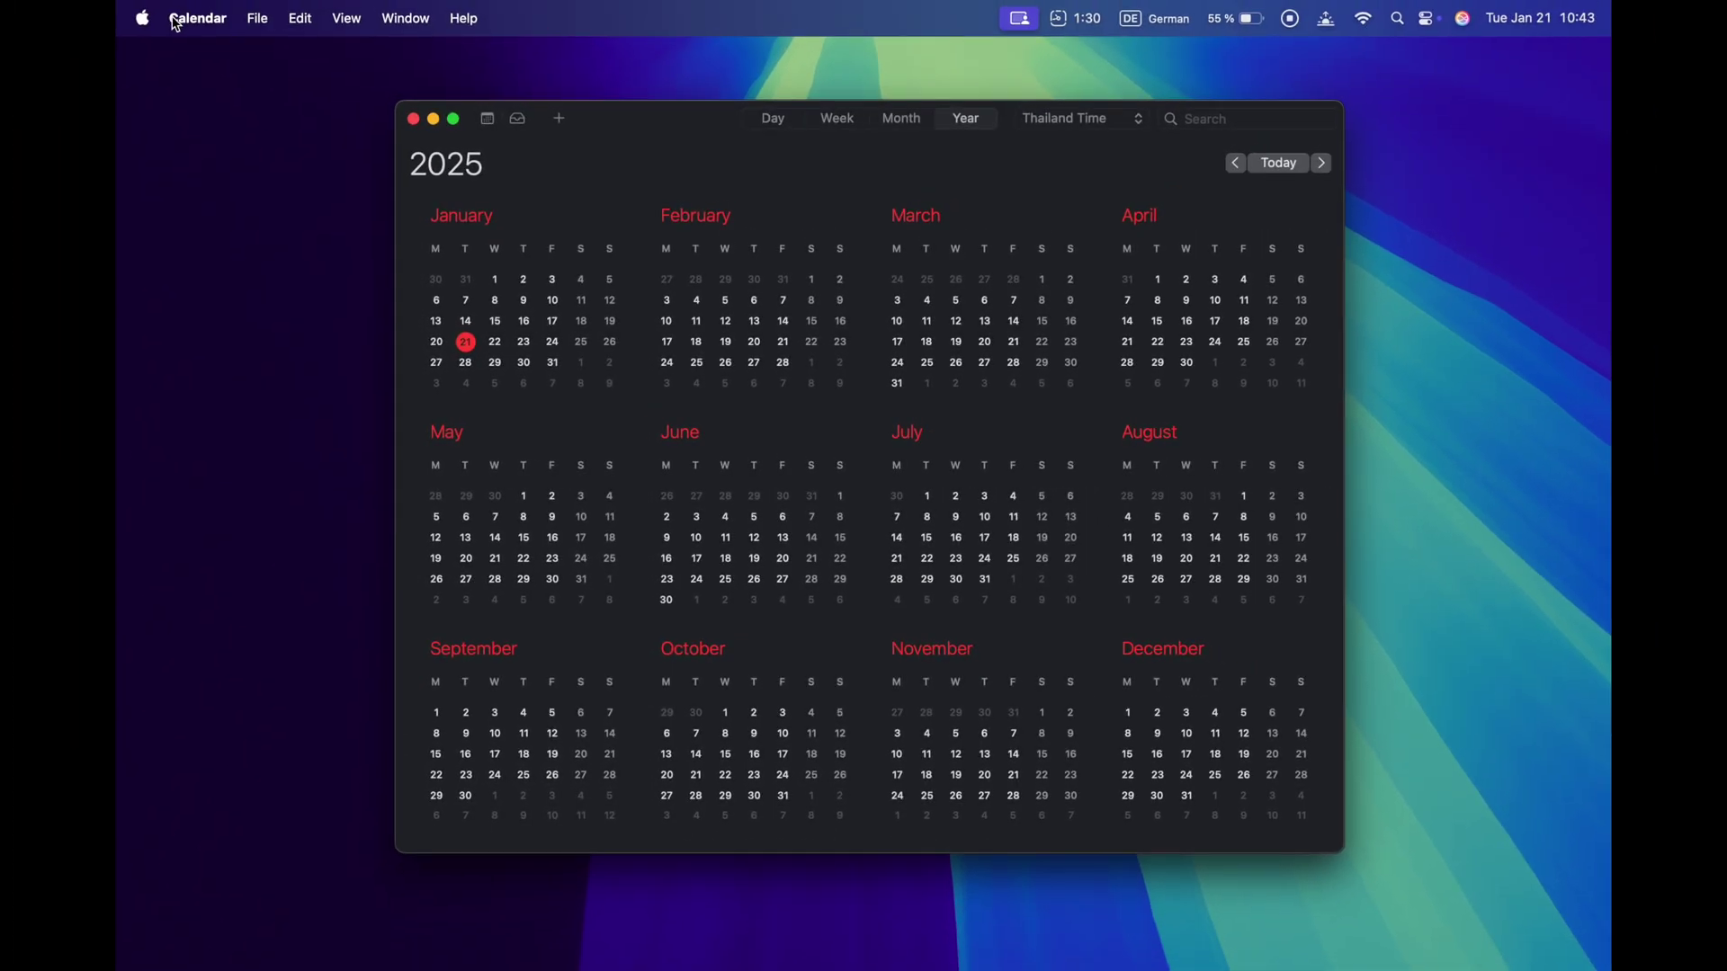
In Advanced settings, enable Show events in year view and Show week numbers.
click(176, 20)
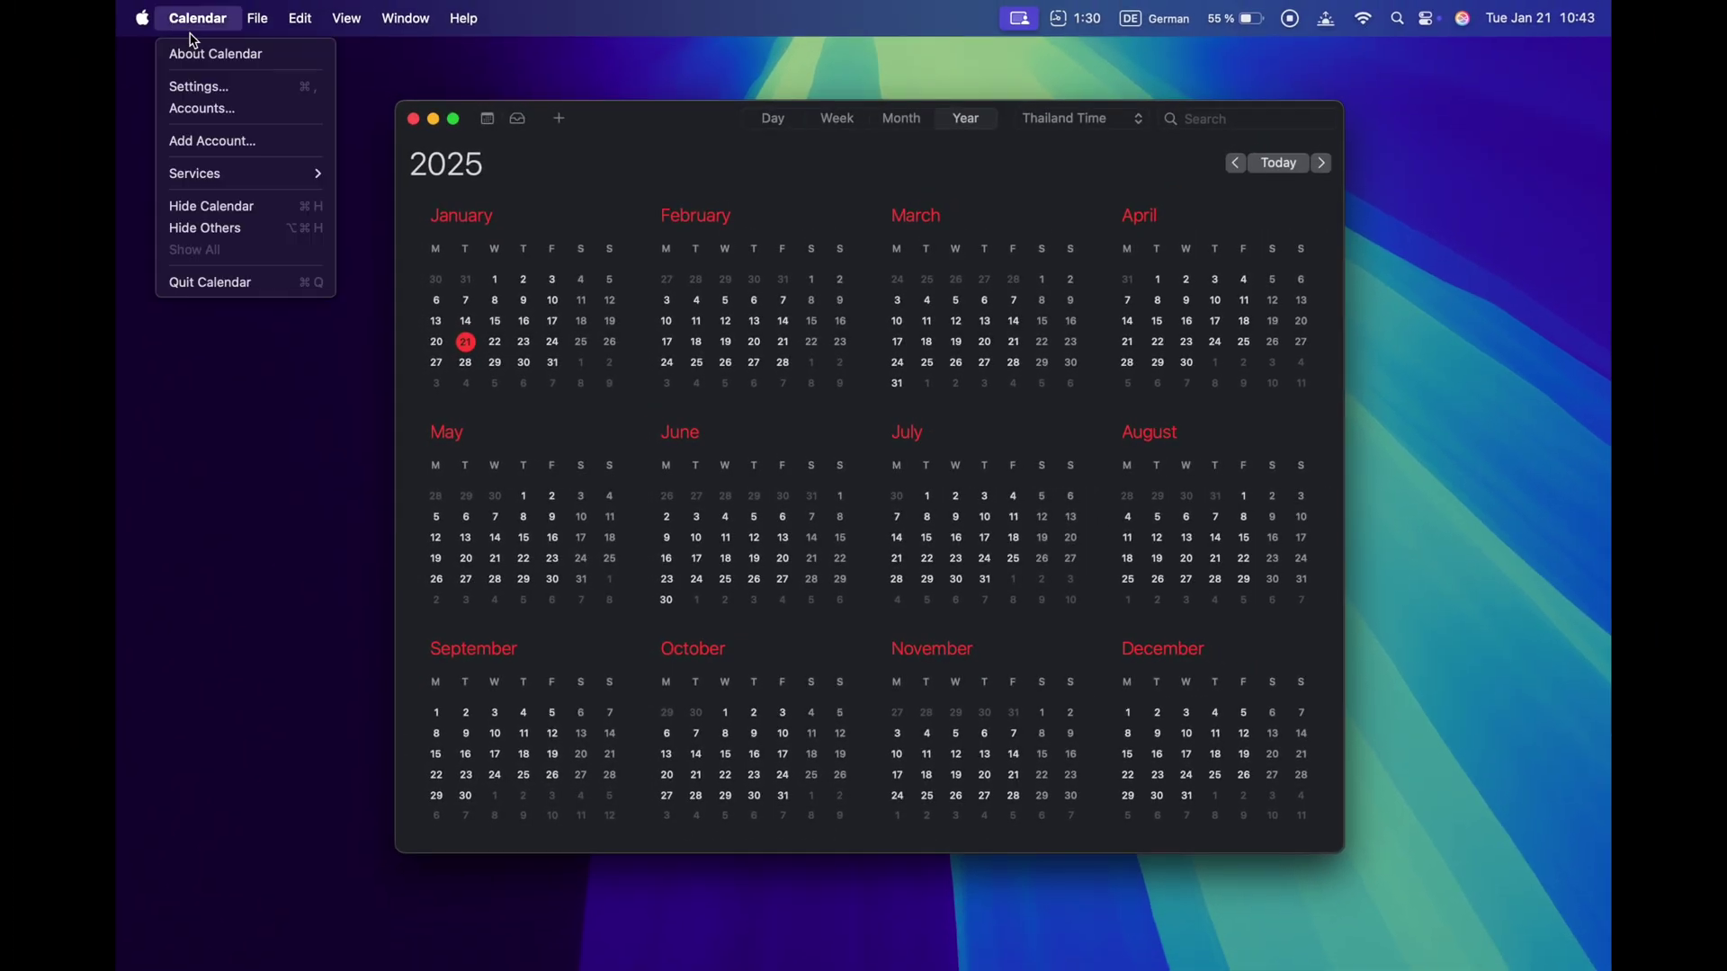
click(213, 90)
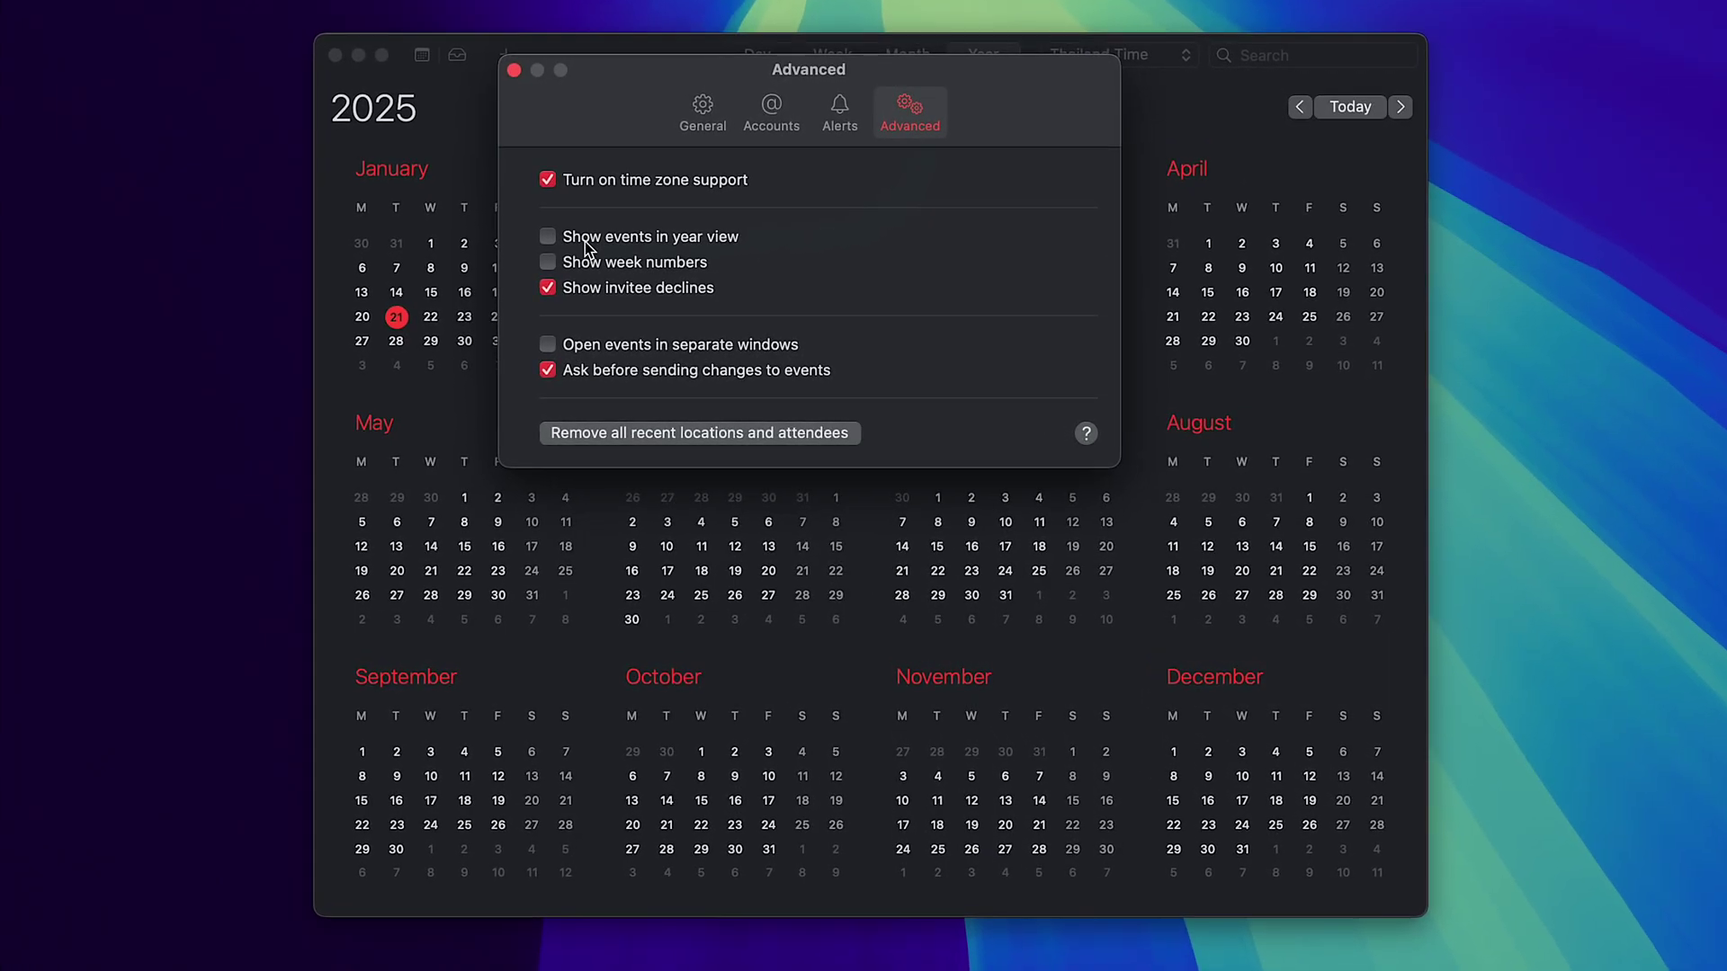
click(548, 238)
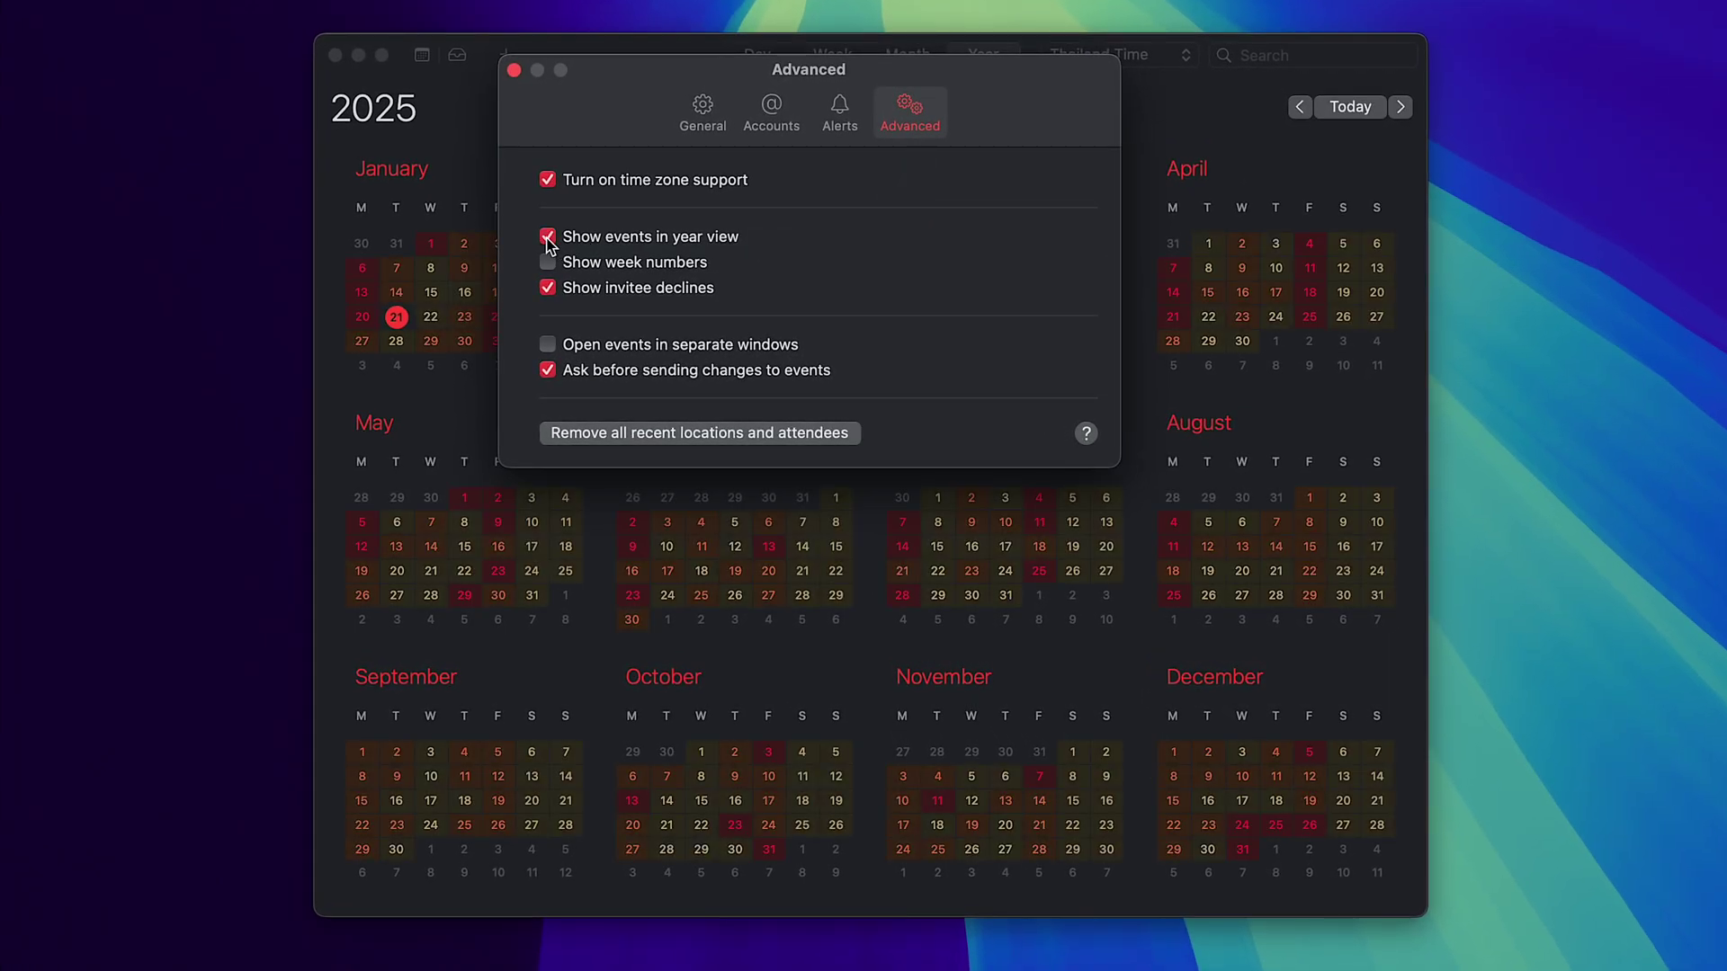
click(548, 262)
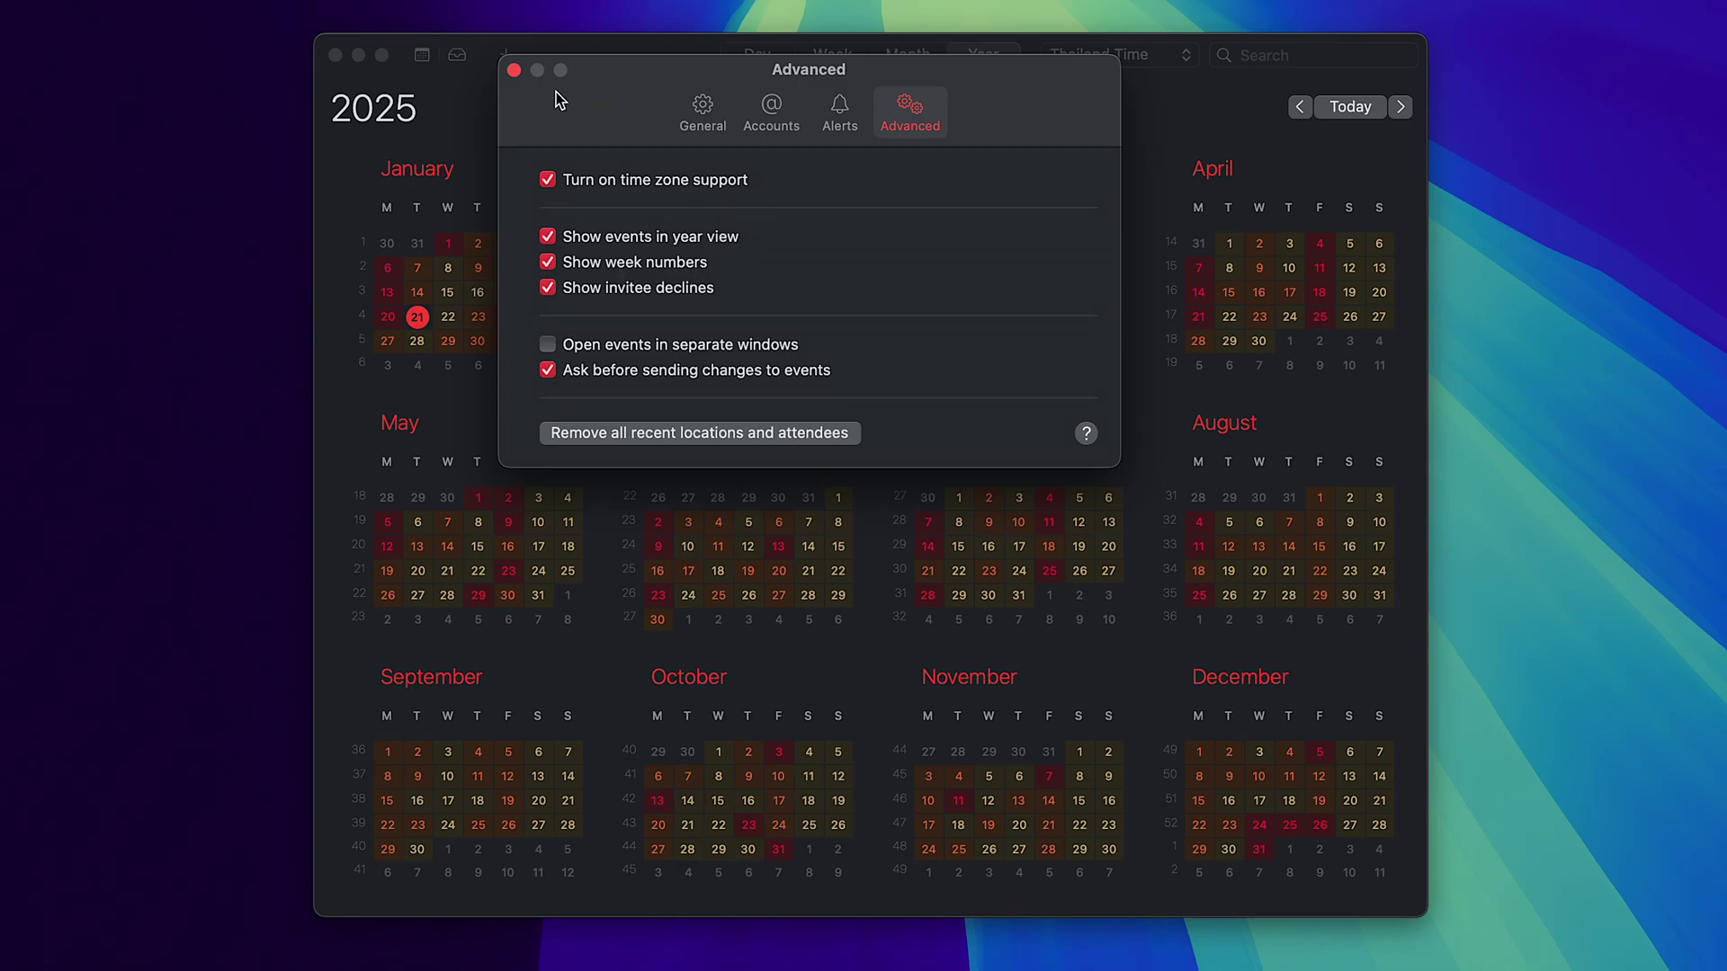
click(514, 71)
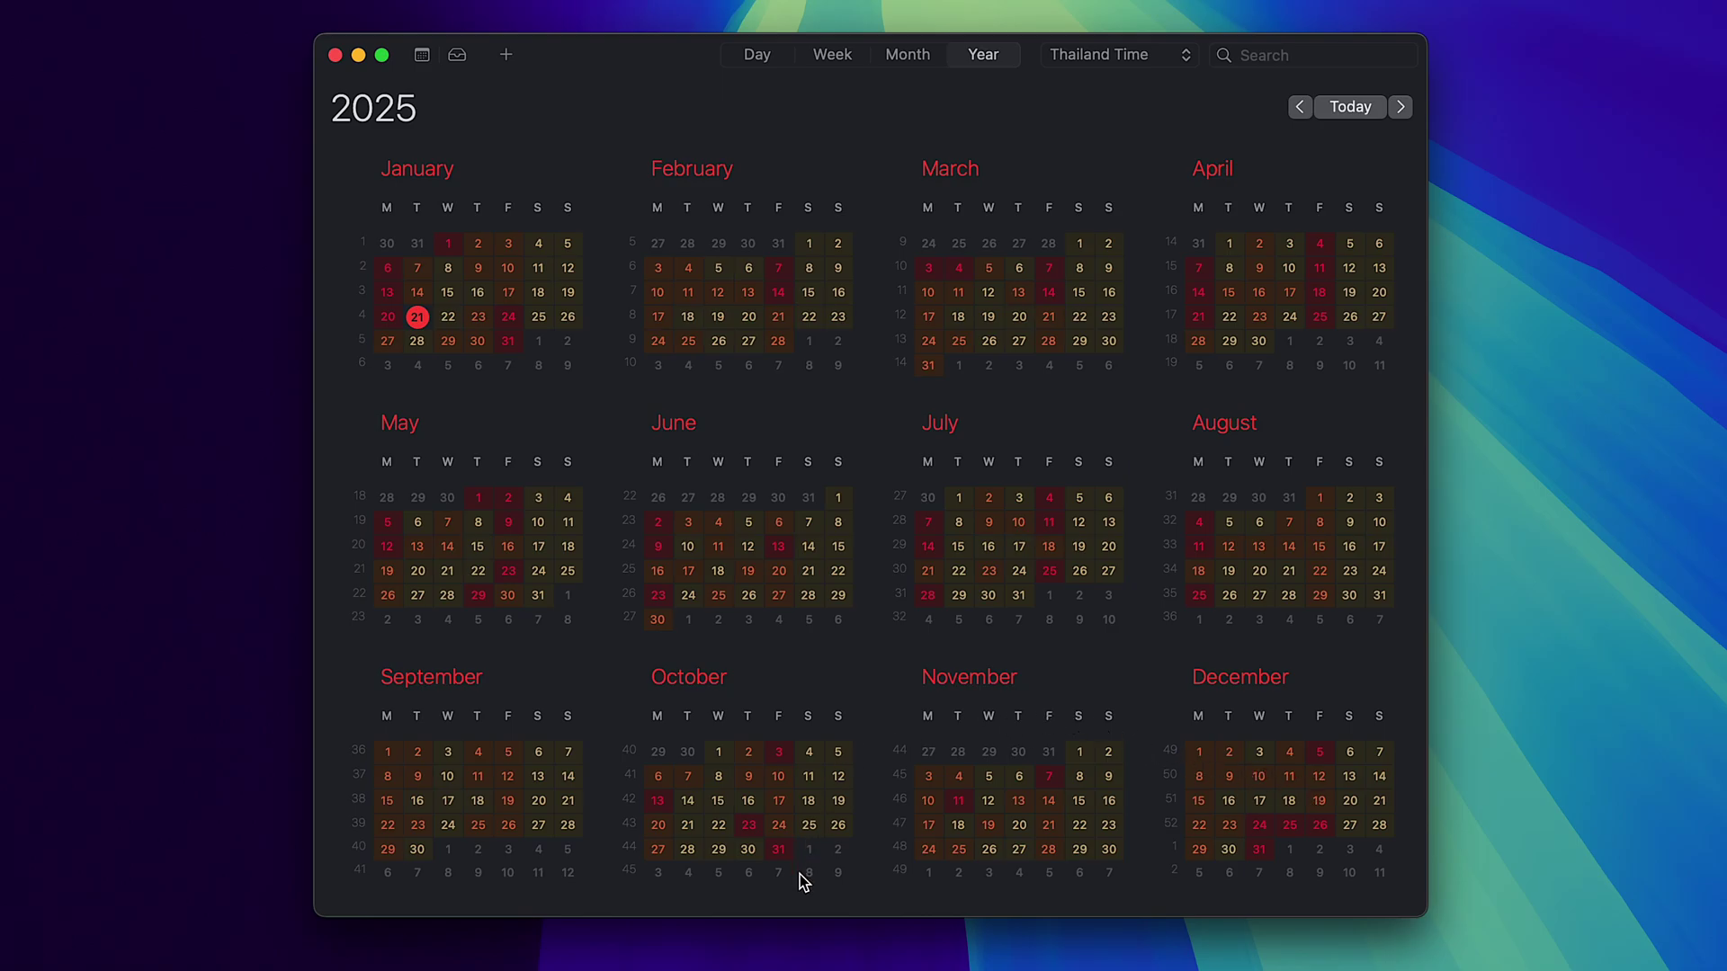
Search event titles for 'netflix' to list its monthly all-day occurrences.
click(1499, 215)
click(1280, 54)
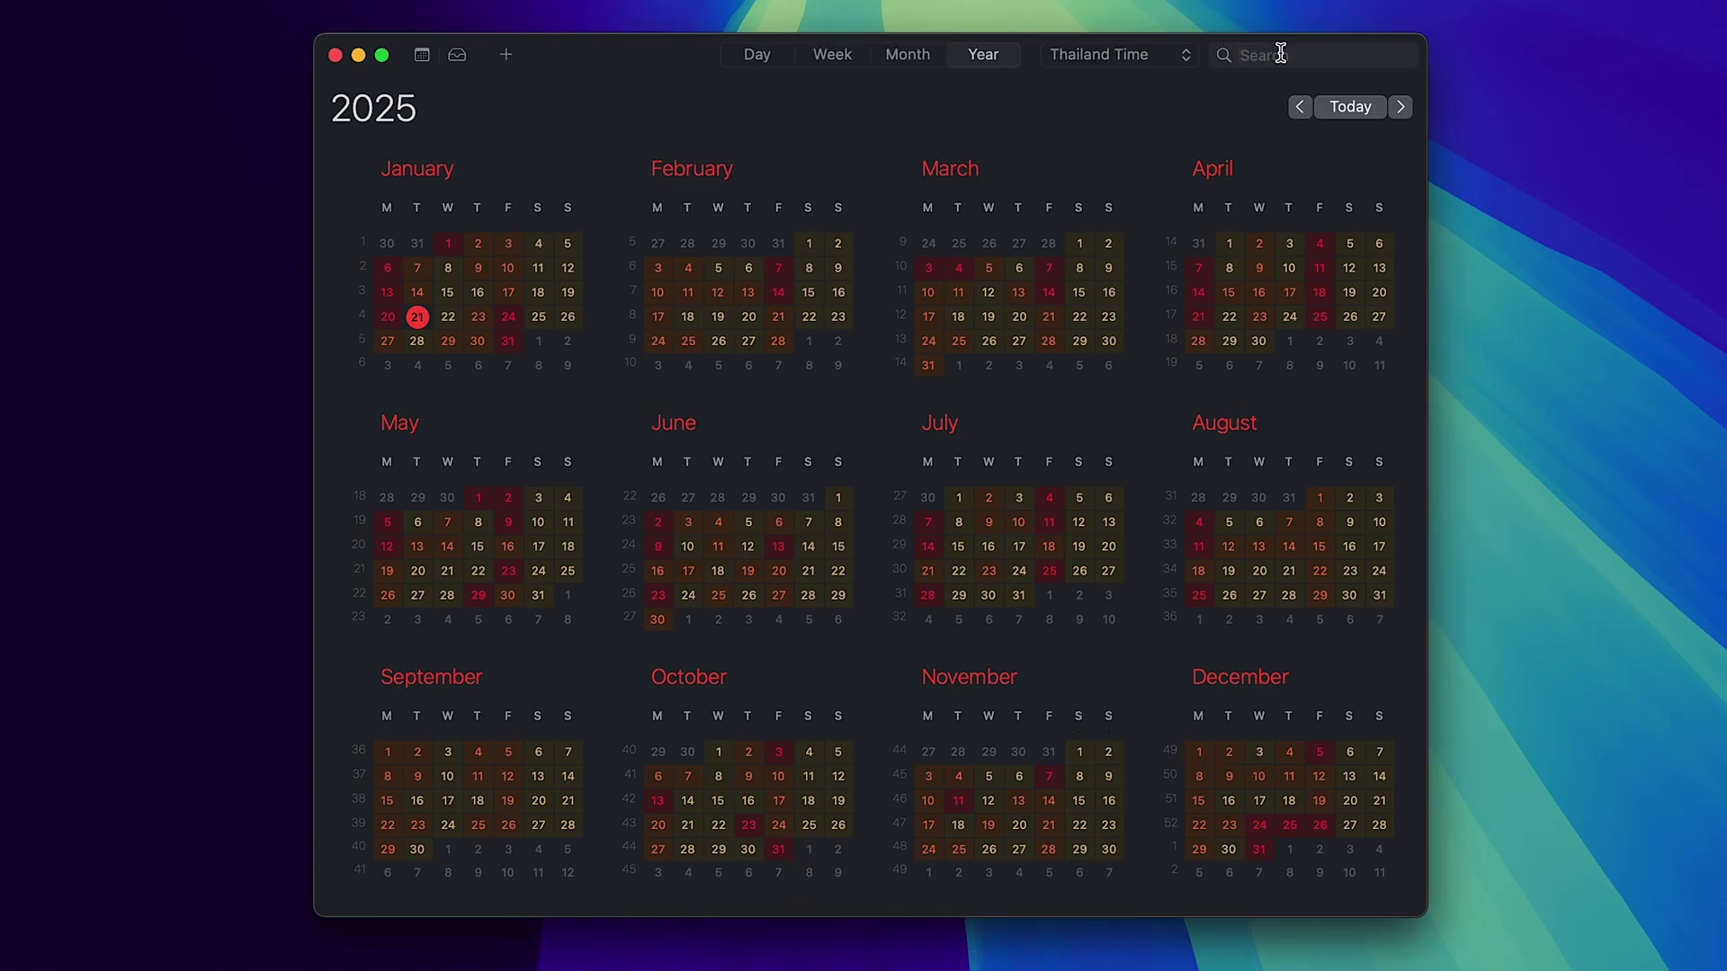
text(netflix)
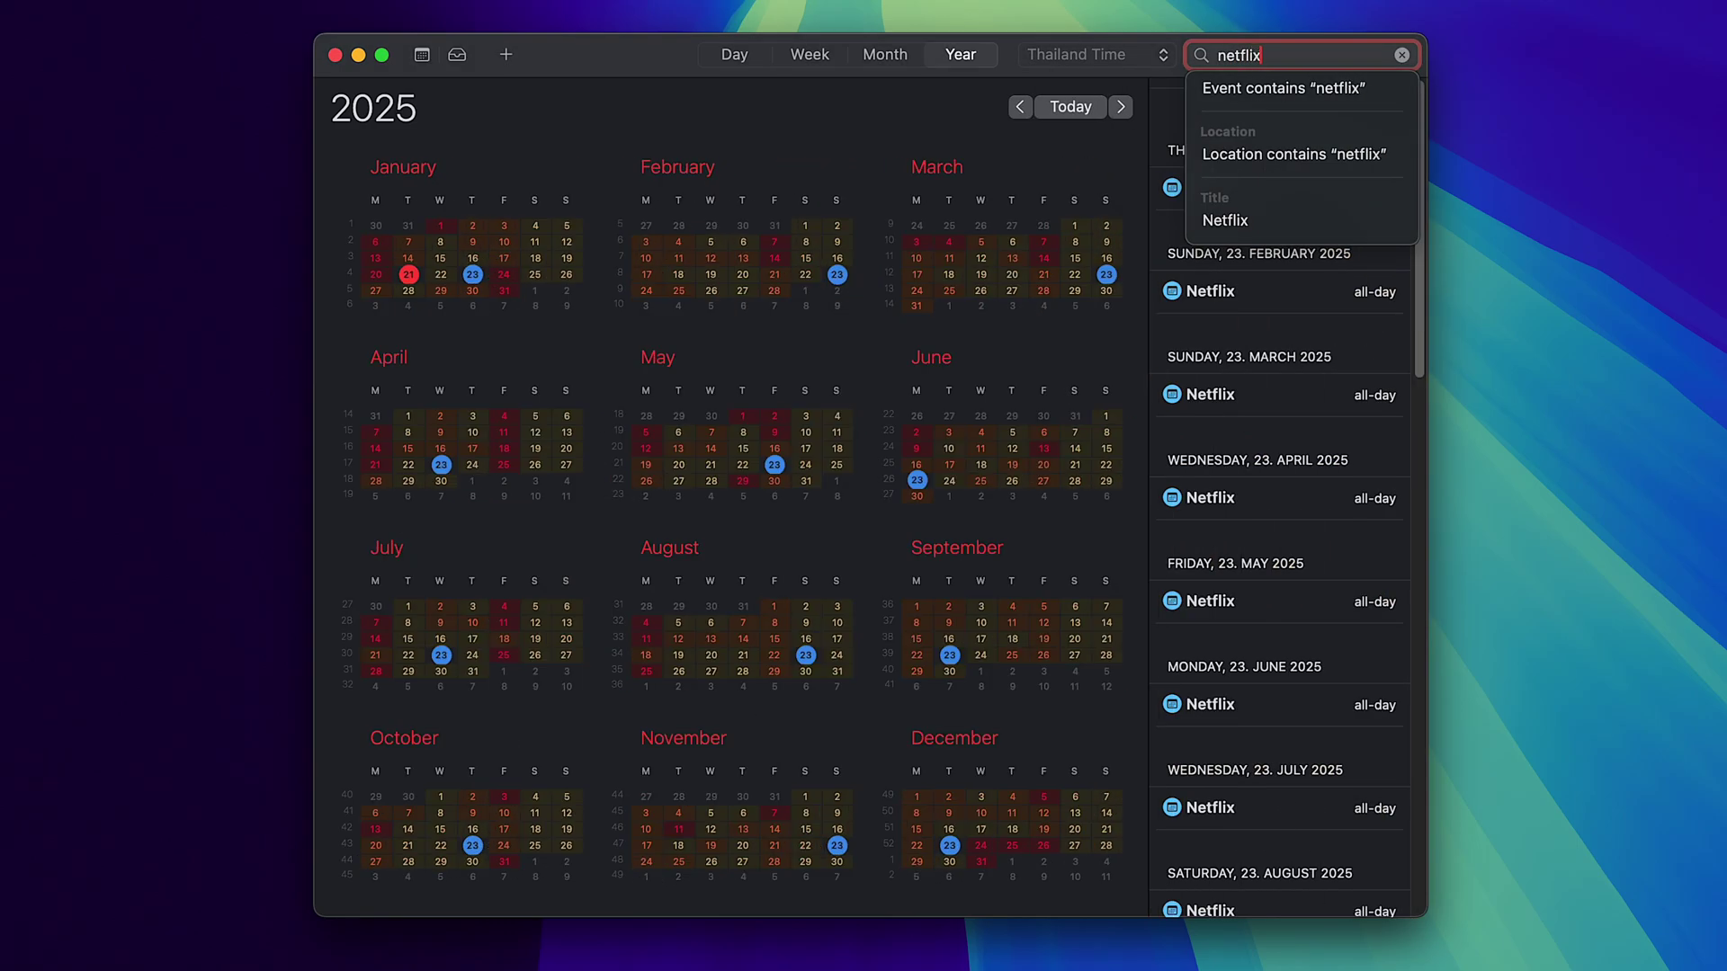
click(1295, 214)
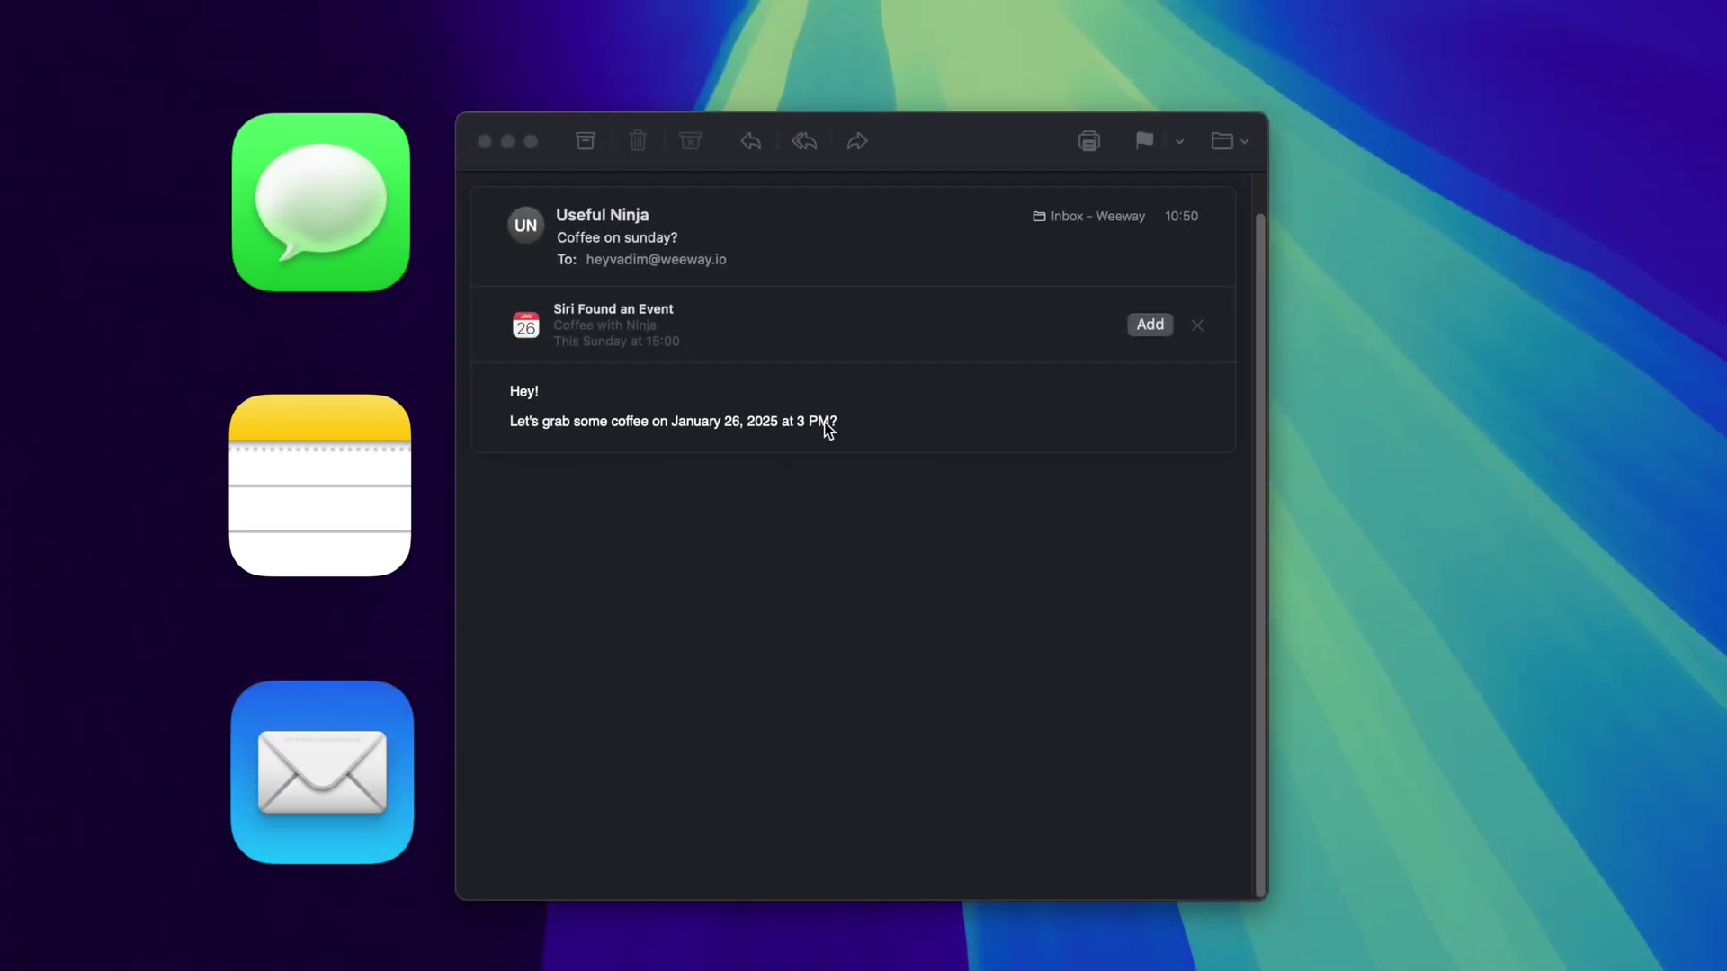
Turn the email's date into a 'coffee with a friend' event, Sunday 26 January 15:00–16:00, in Privat.
click(844, 424)
text(coff)
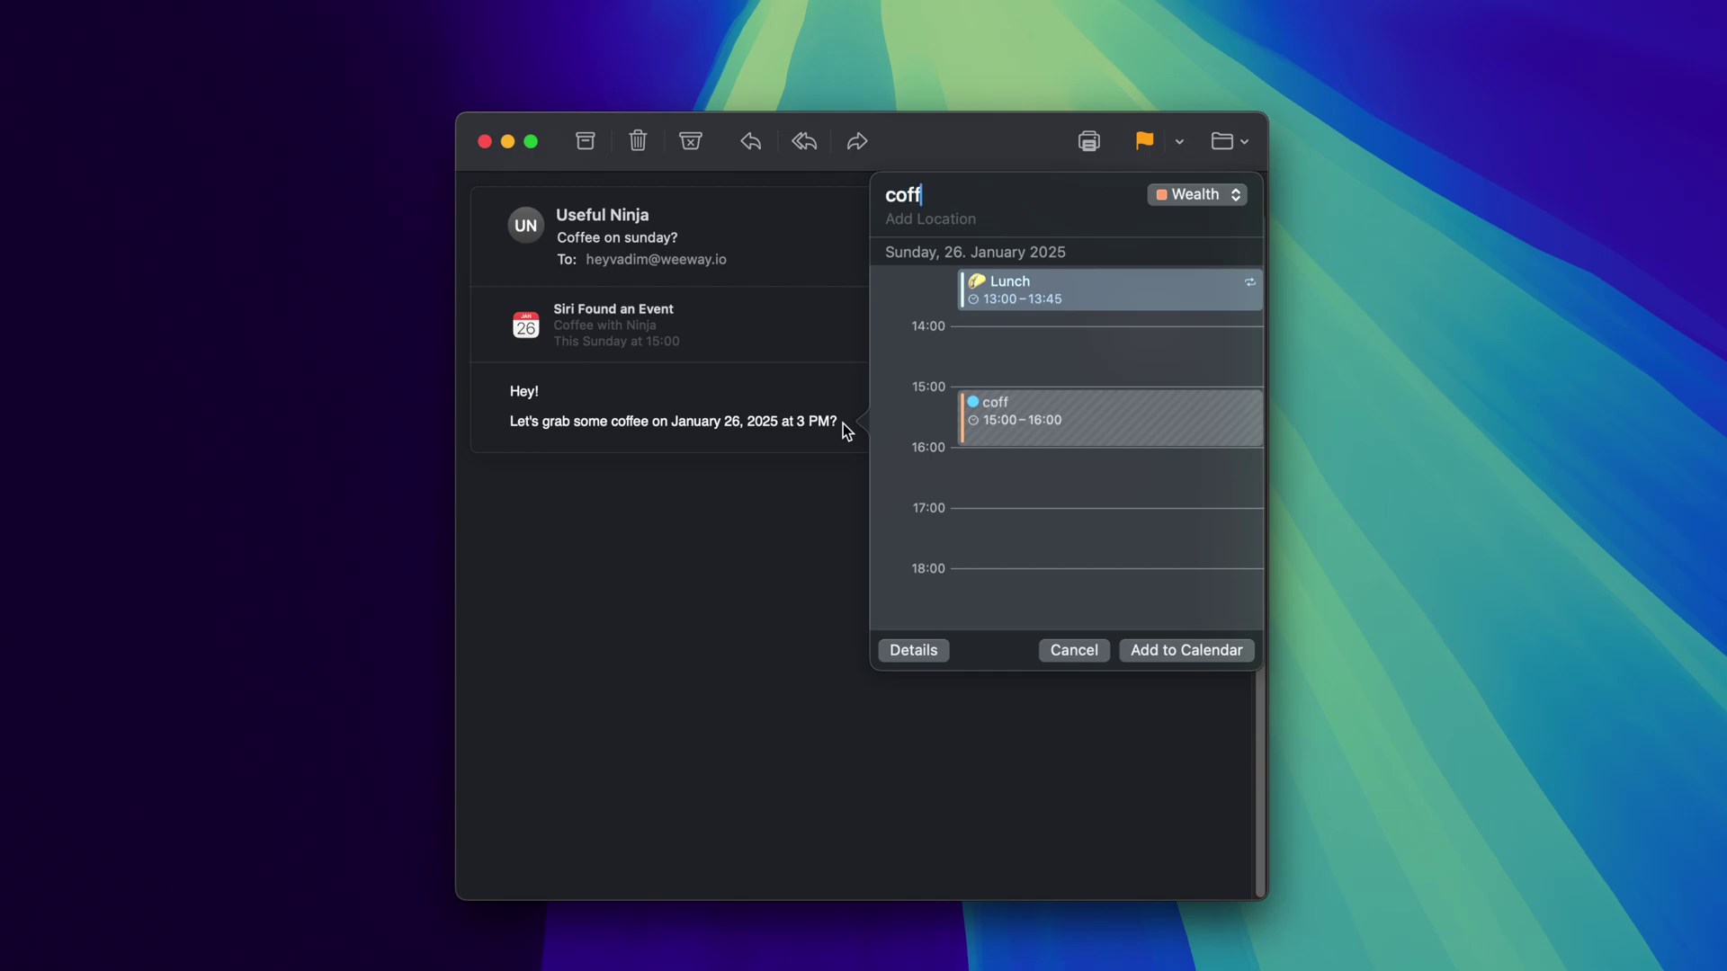
text(ee with a friend)
click(1196, 195)
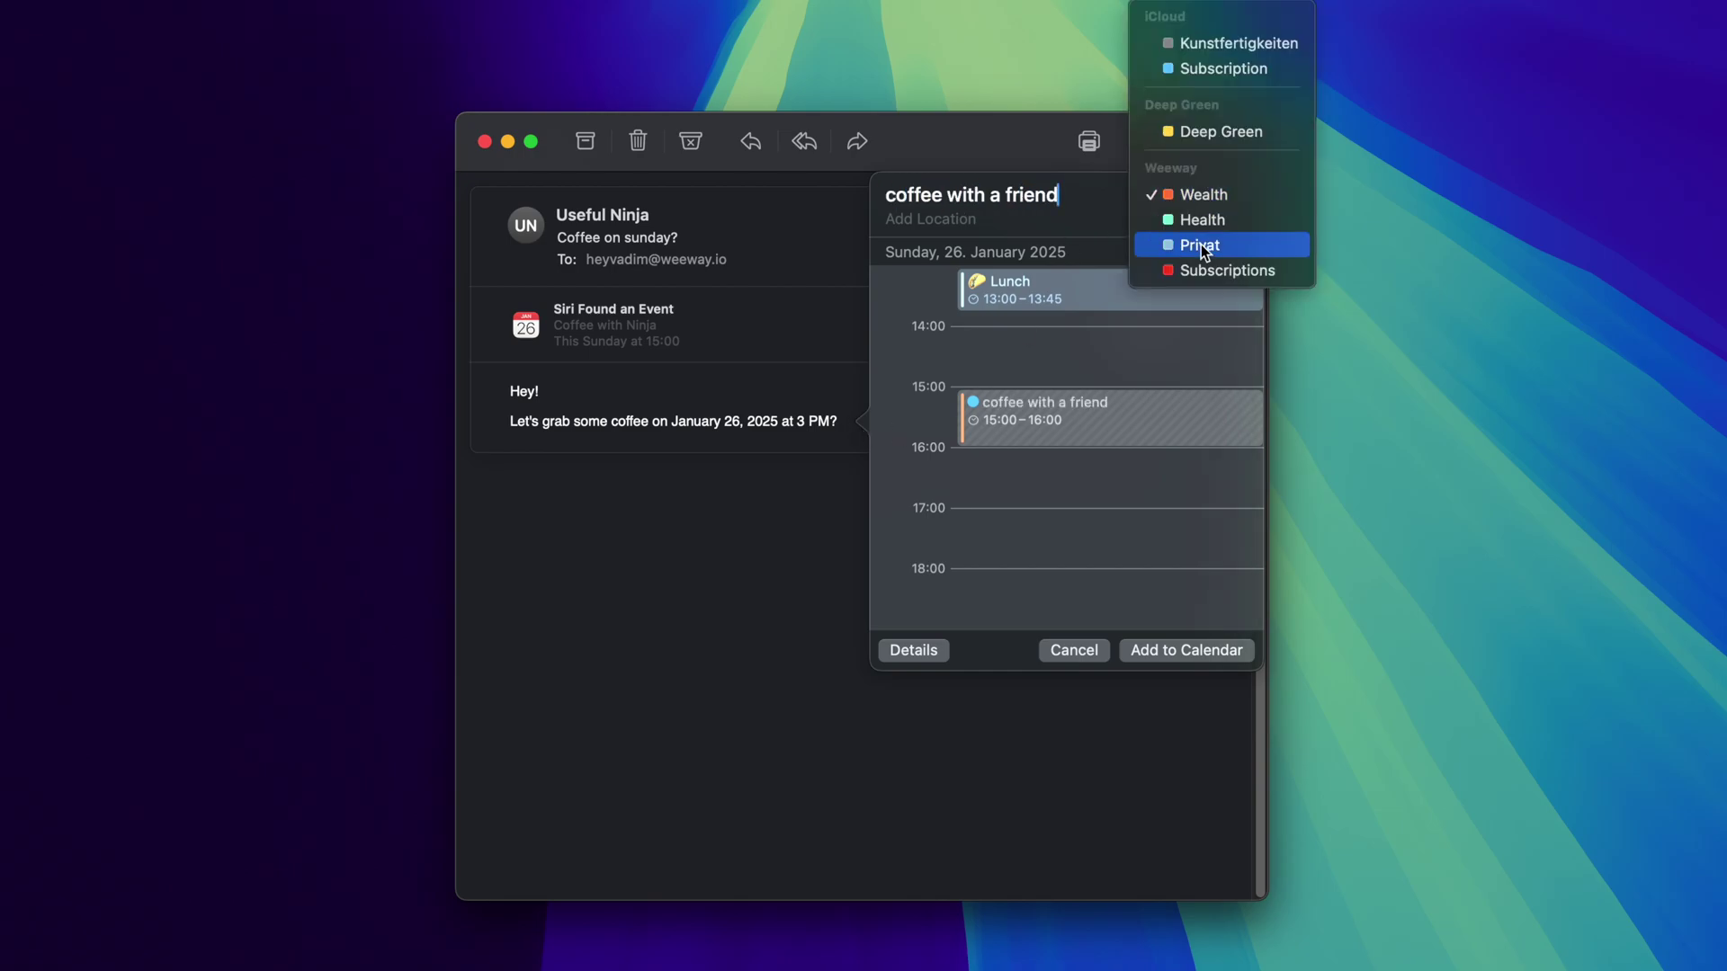
click(1201, 239)
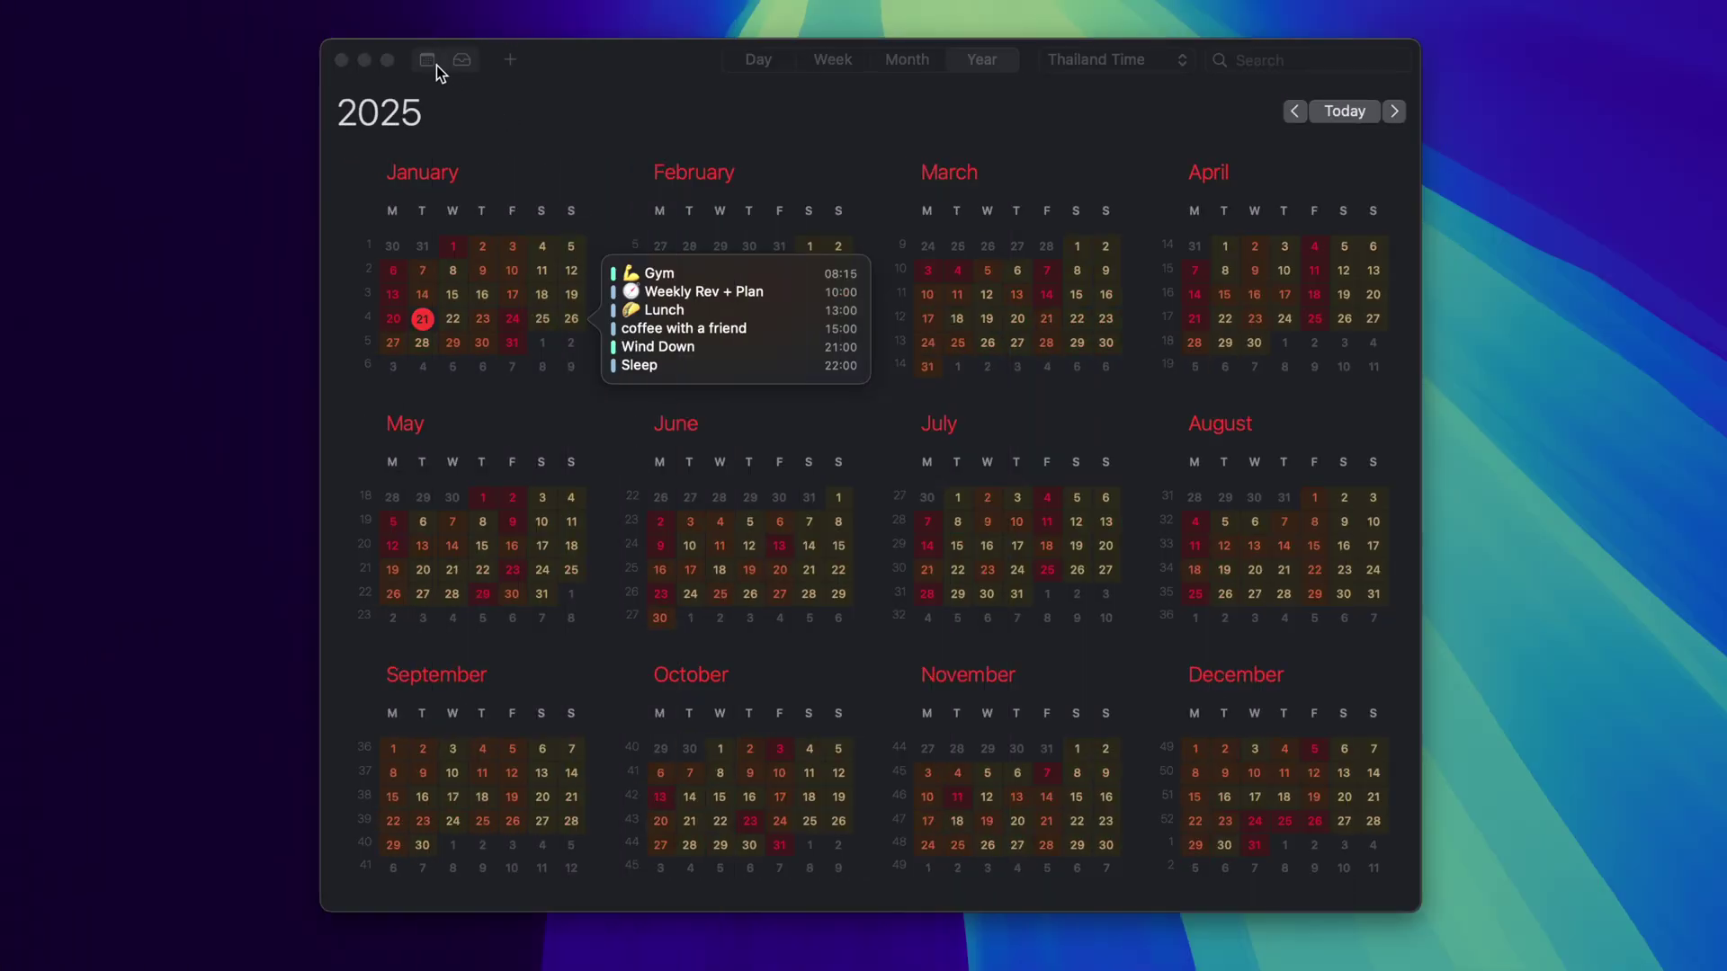
From the calendar list, open the share options for the Subscription calendar.
click(428, 60)
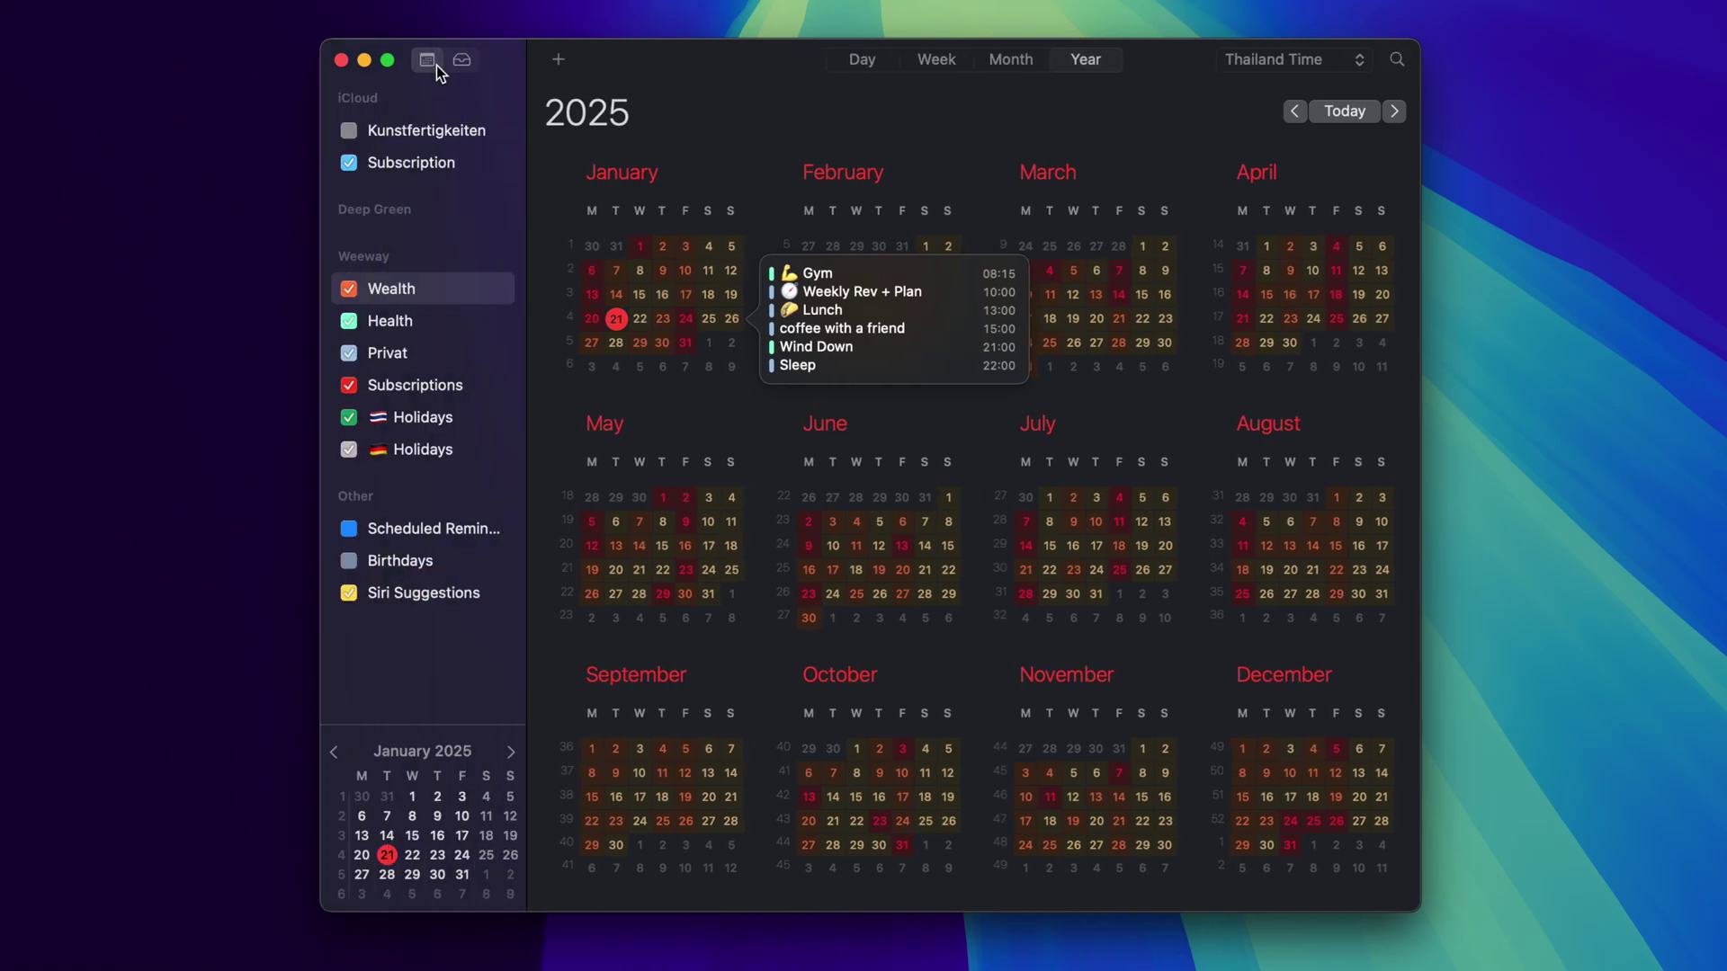
mouse_move(495, 171)
click(493, 164)
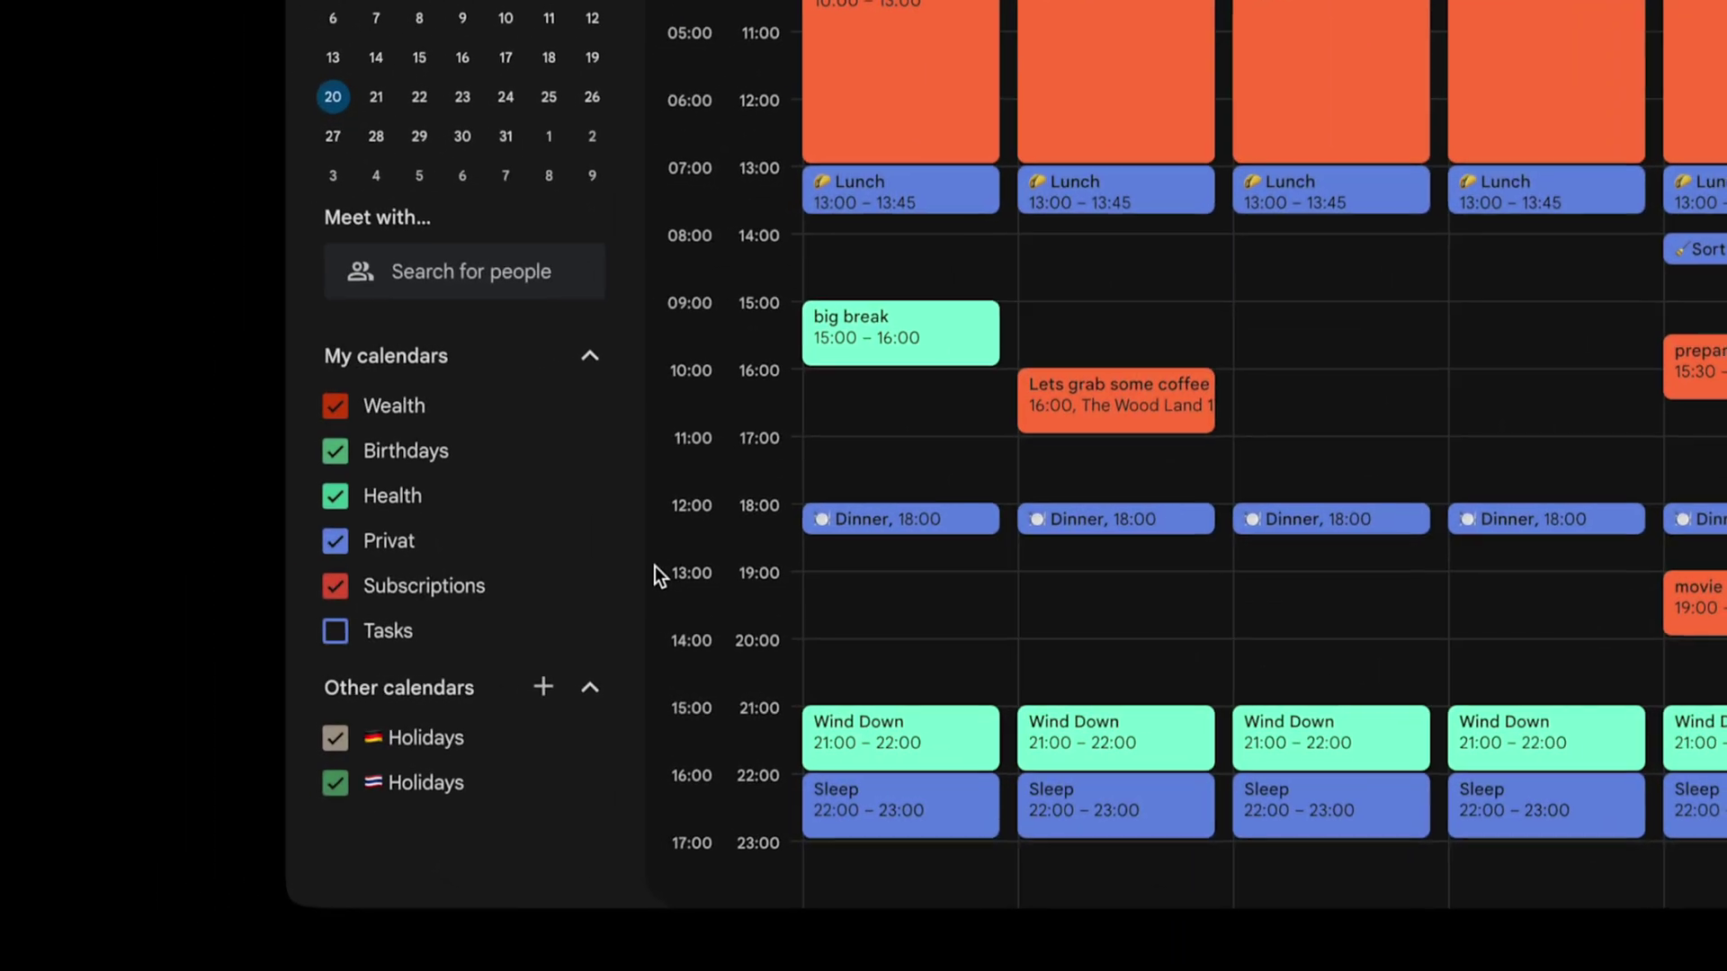
Open the three-dot menu next to Privat under My calendars.
click(605, 536)
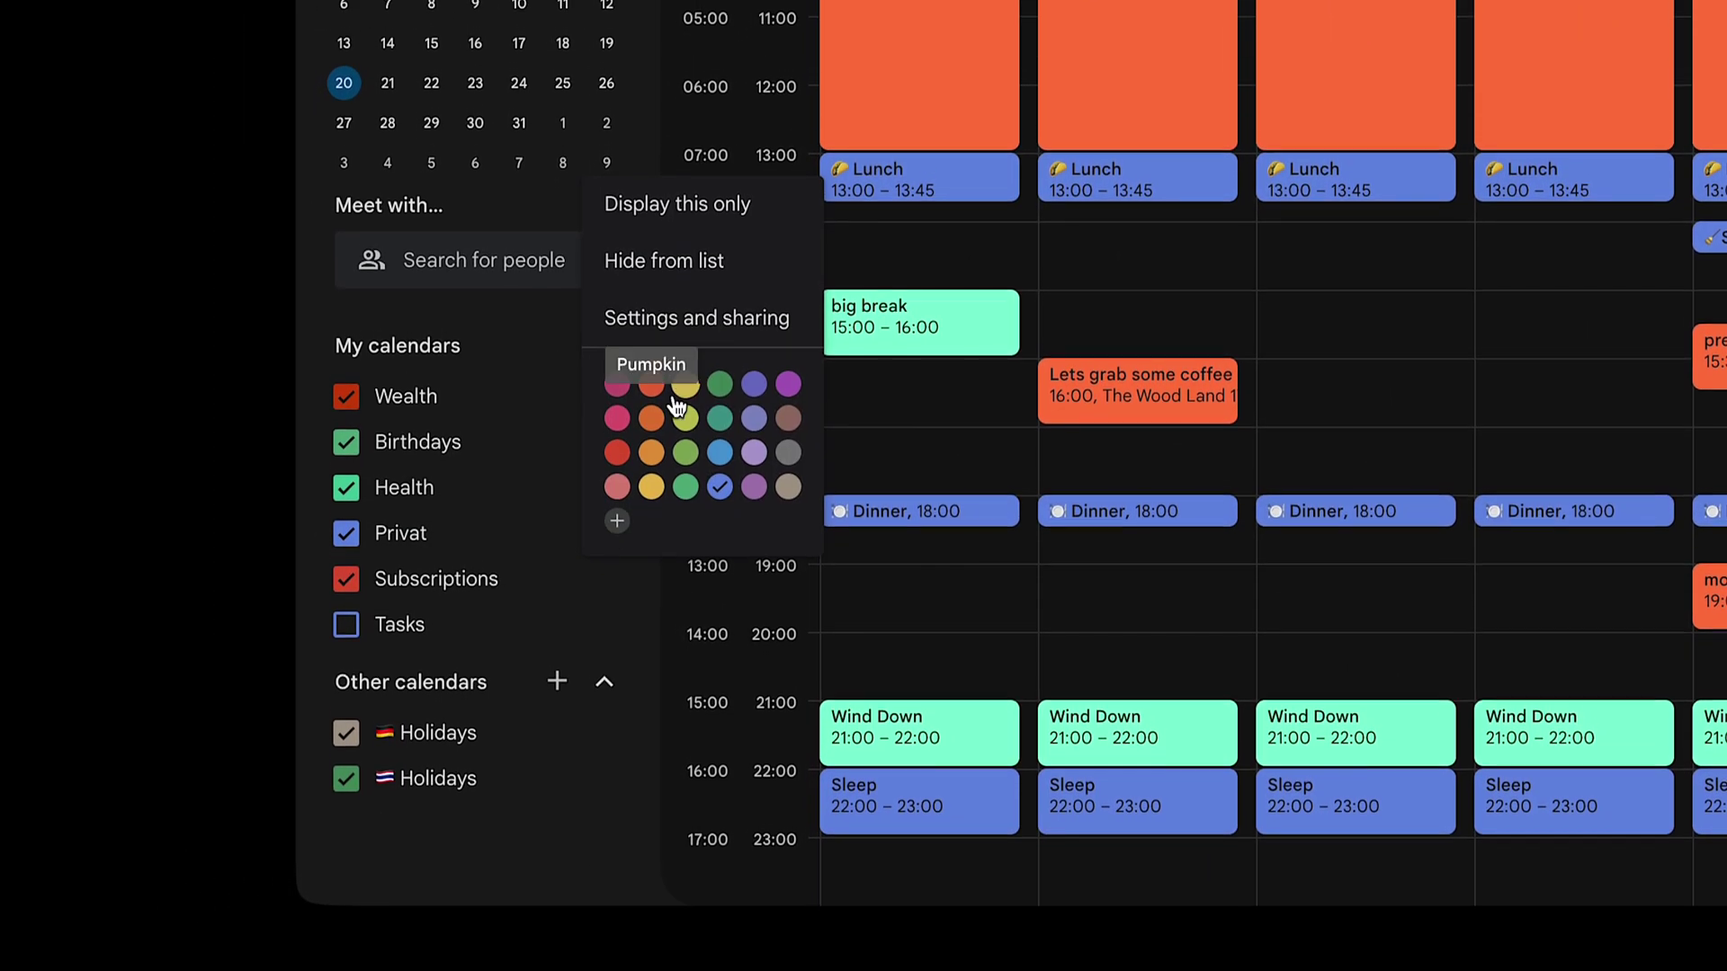